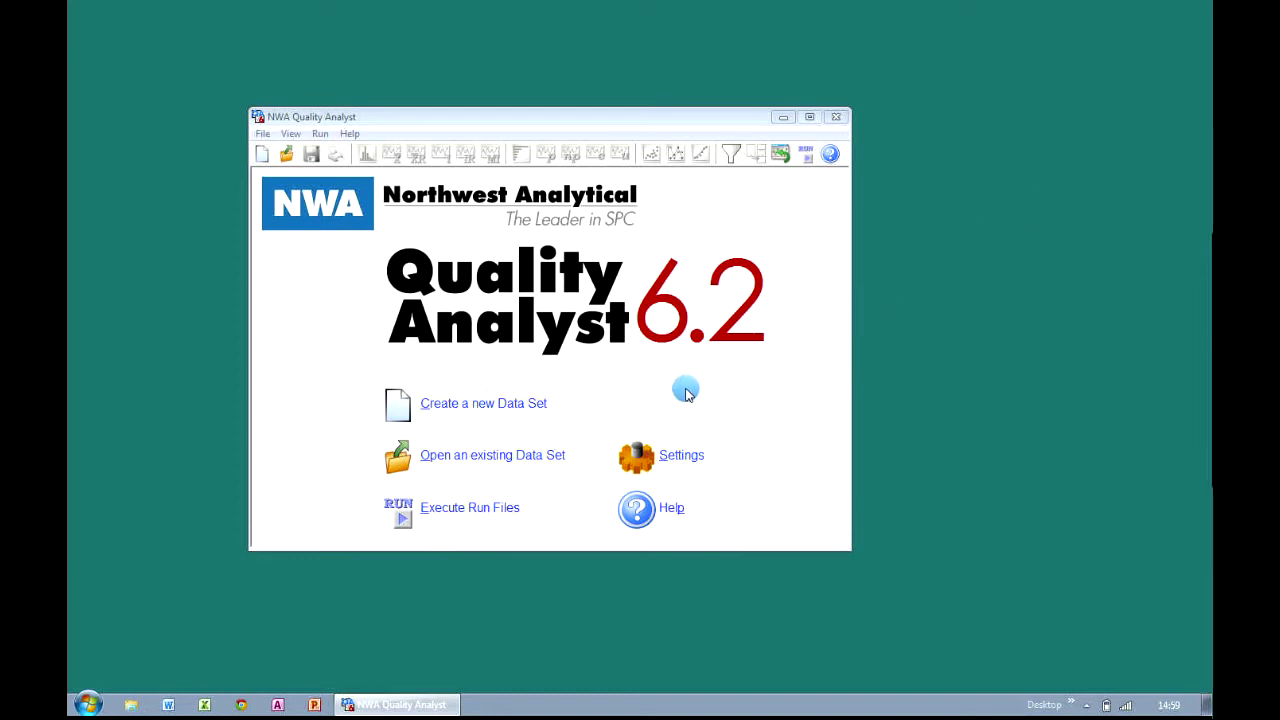
Start a new data set from a new external database, using the Excel 5.0 connection type.
click(538, 410)
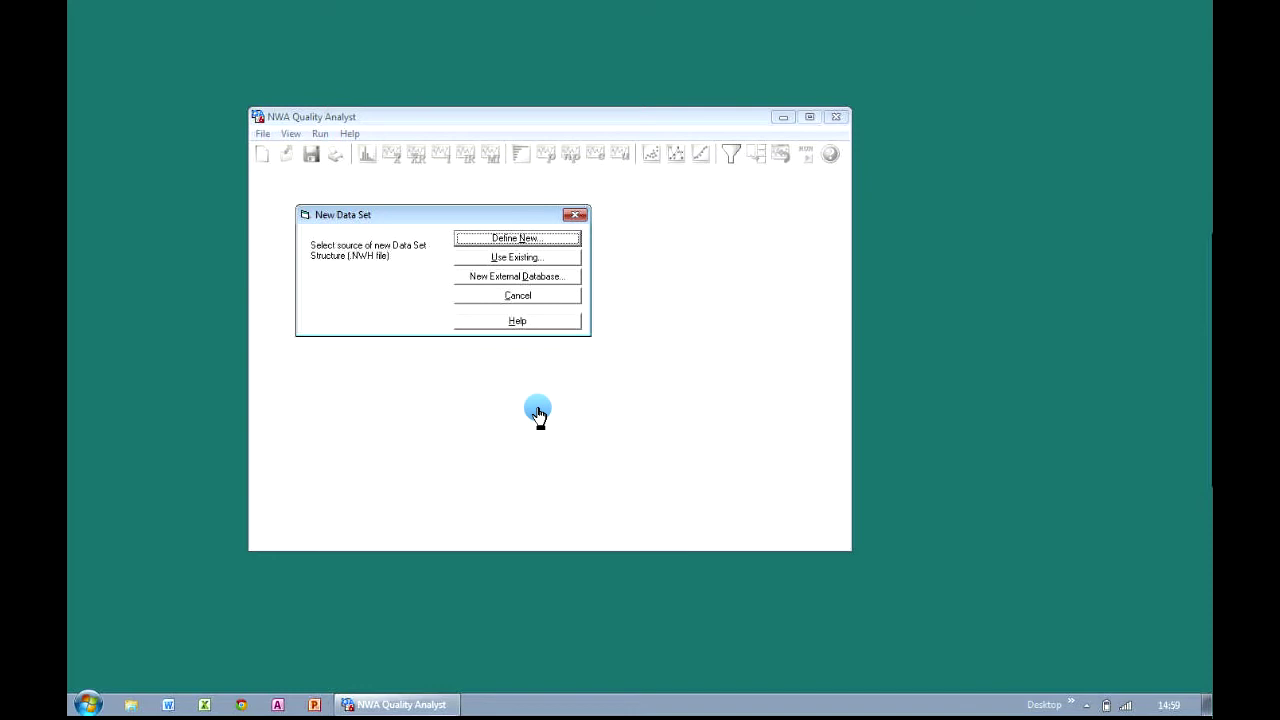
click(575, 280)
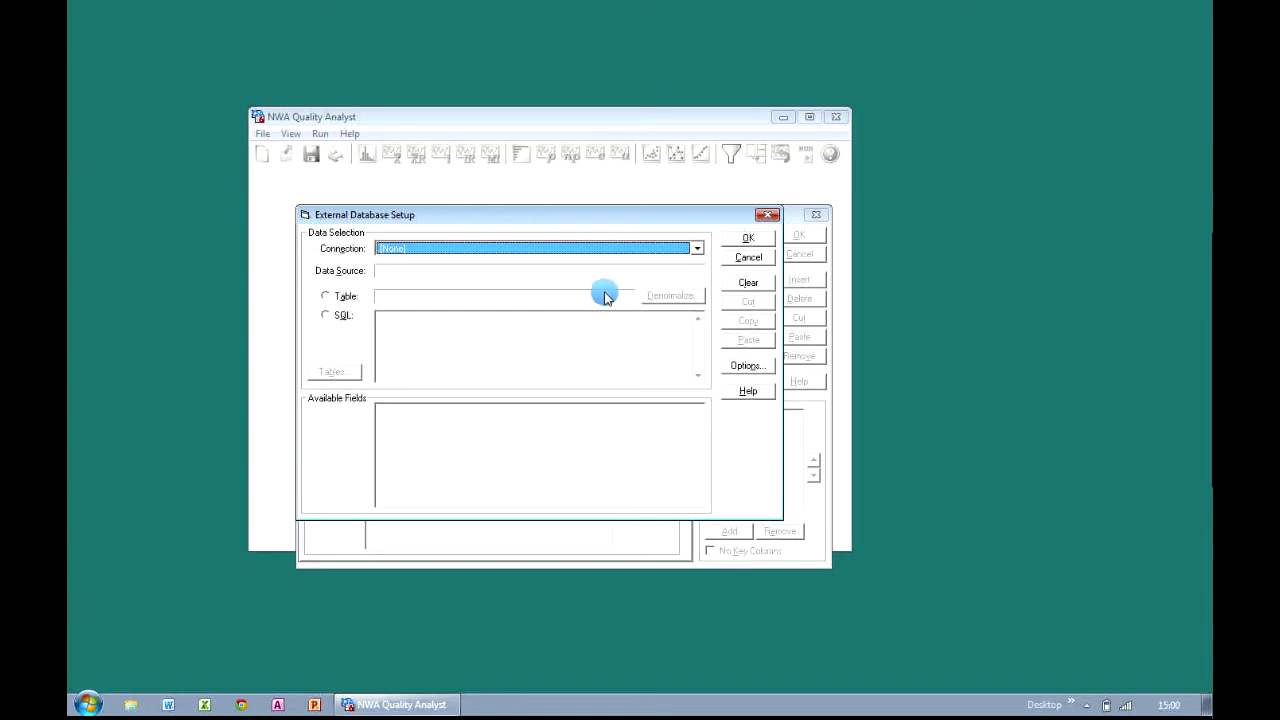
click(697, 249)
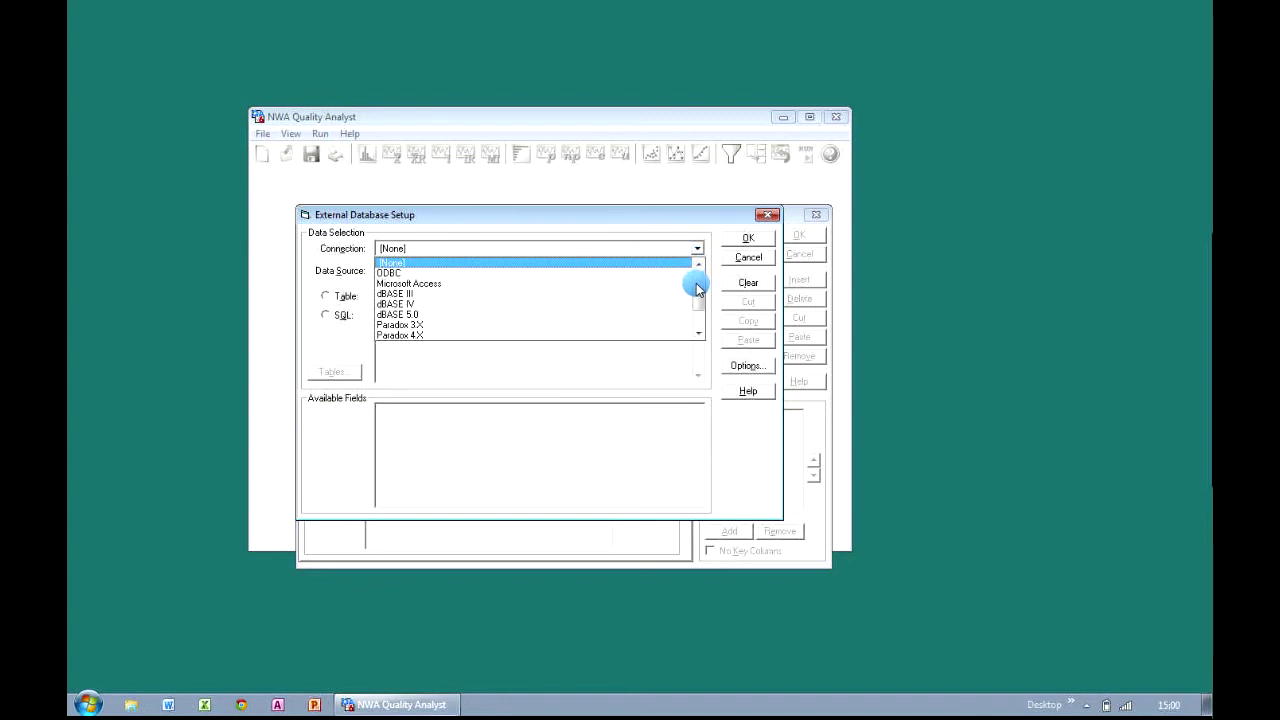
drag(697, 280, 697, 321)
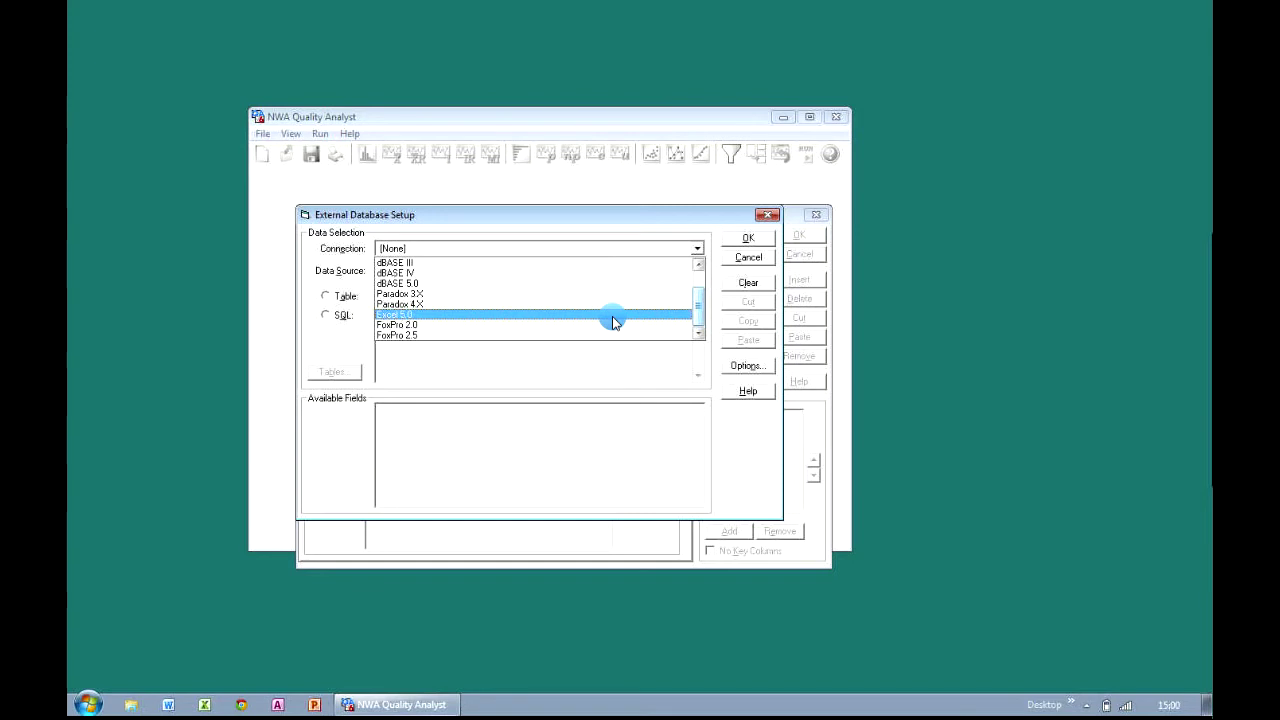
click(613, 322)
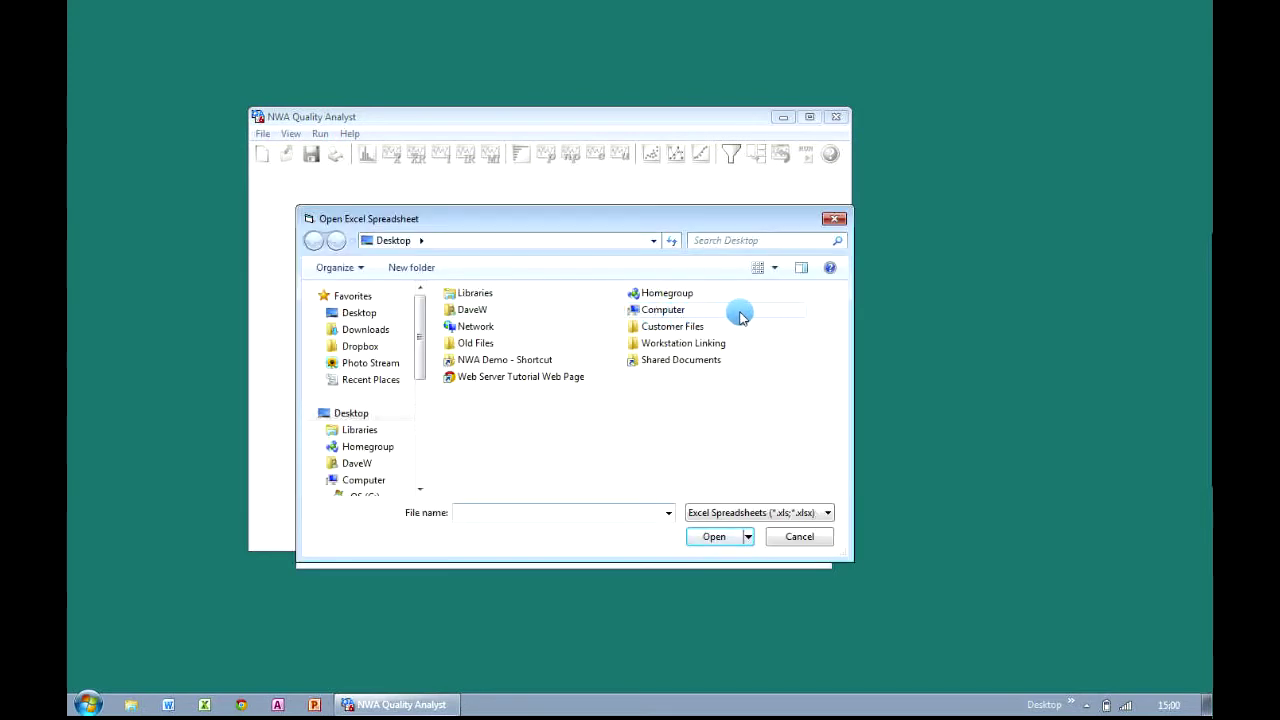
Choose fill.xls in C:\Program Files\QA\Tutorial as the data source.
double_click(739, 316)
double_click(631, 331)
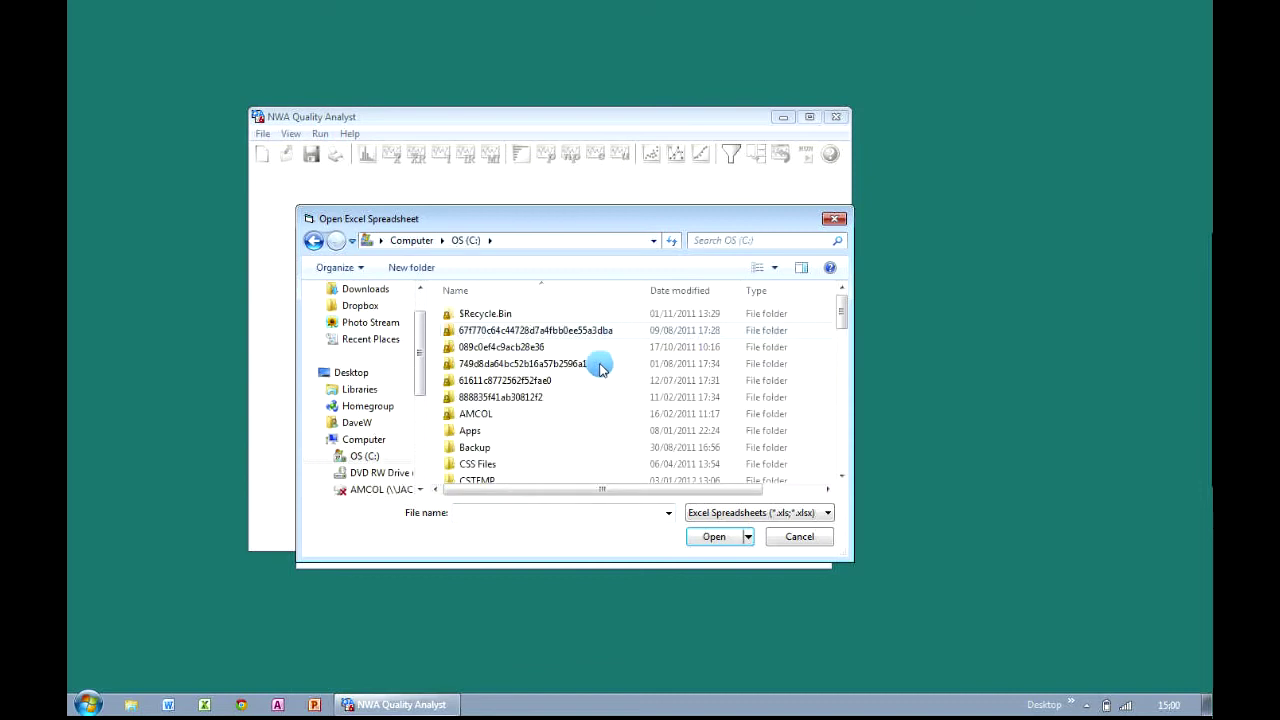
scroll(580, 395, down, 10)
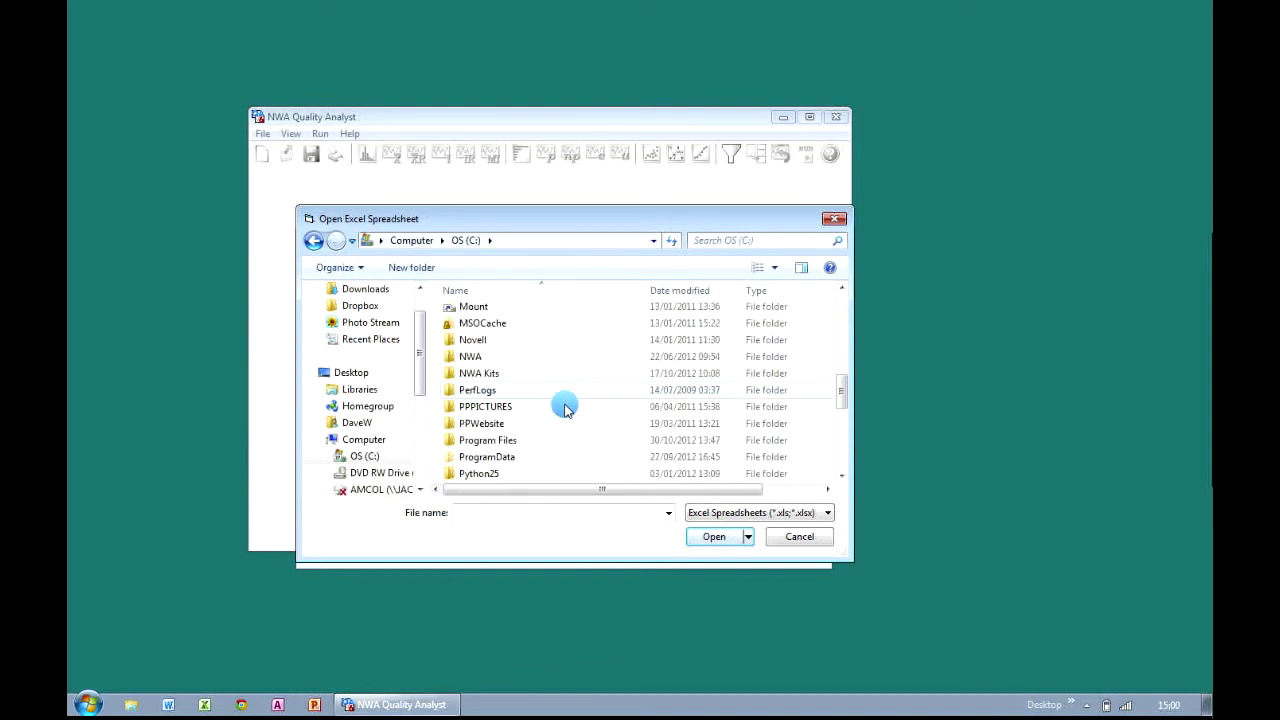
double_click(543, 440)
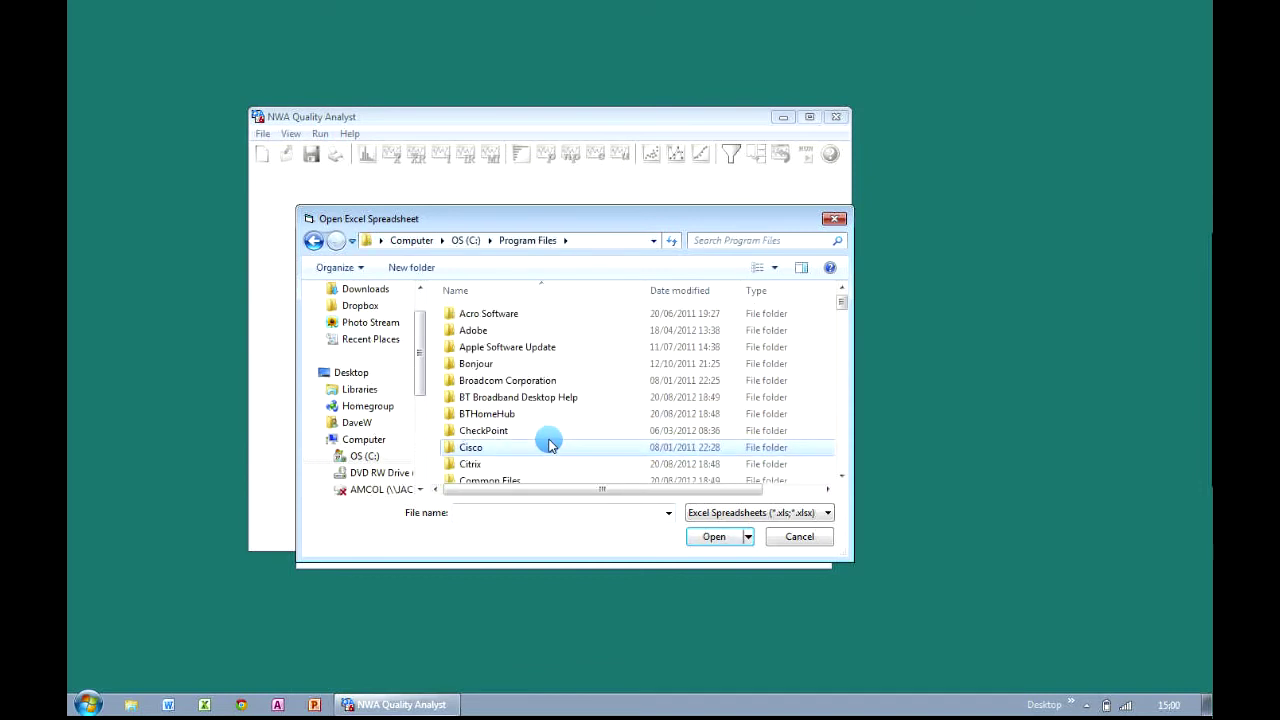
scroll(548, 444, down, 12)
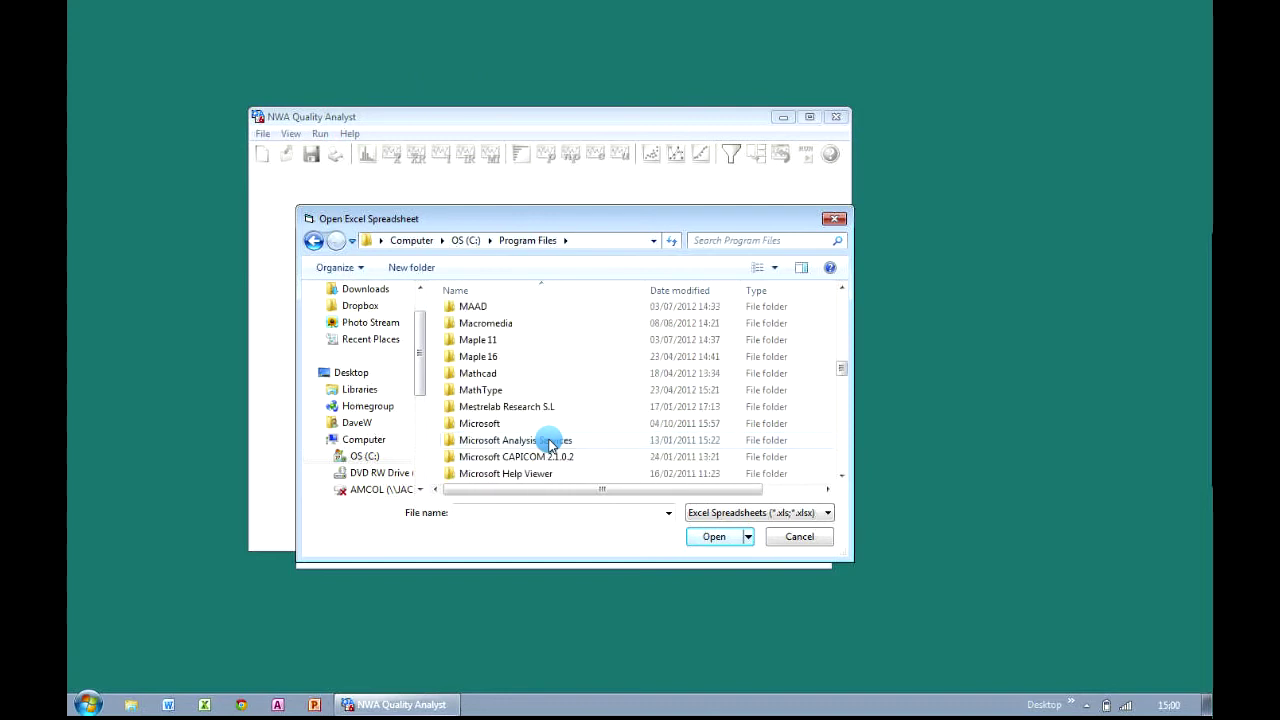
scroll(548, 444, down, 10)
double_click(548, 444)
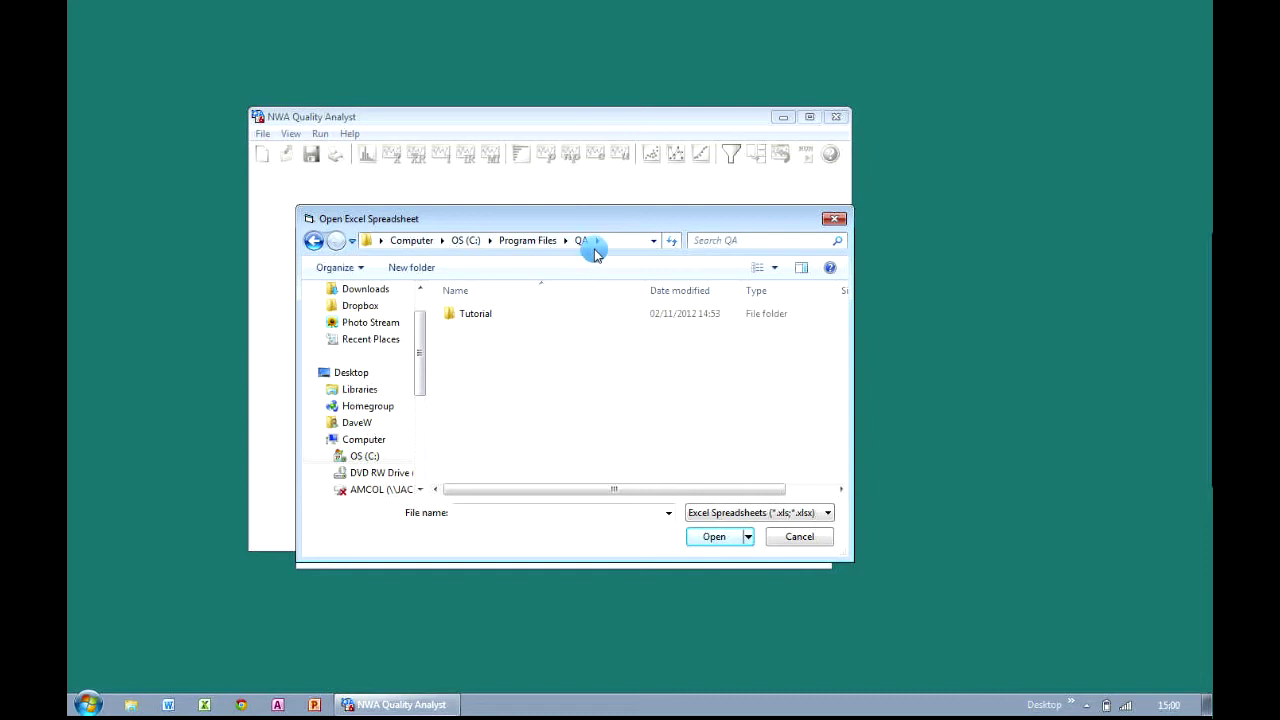
double_click(501, 318)
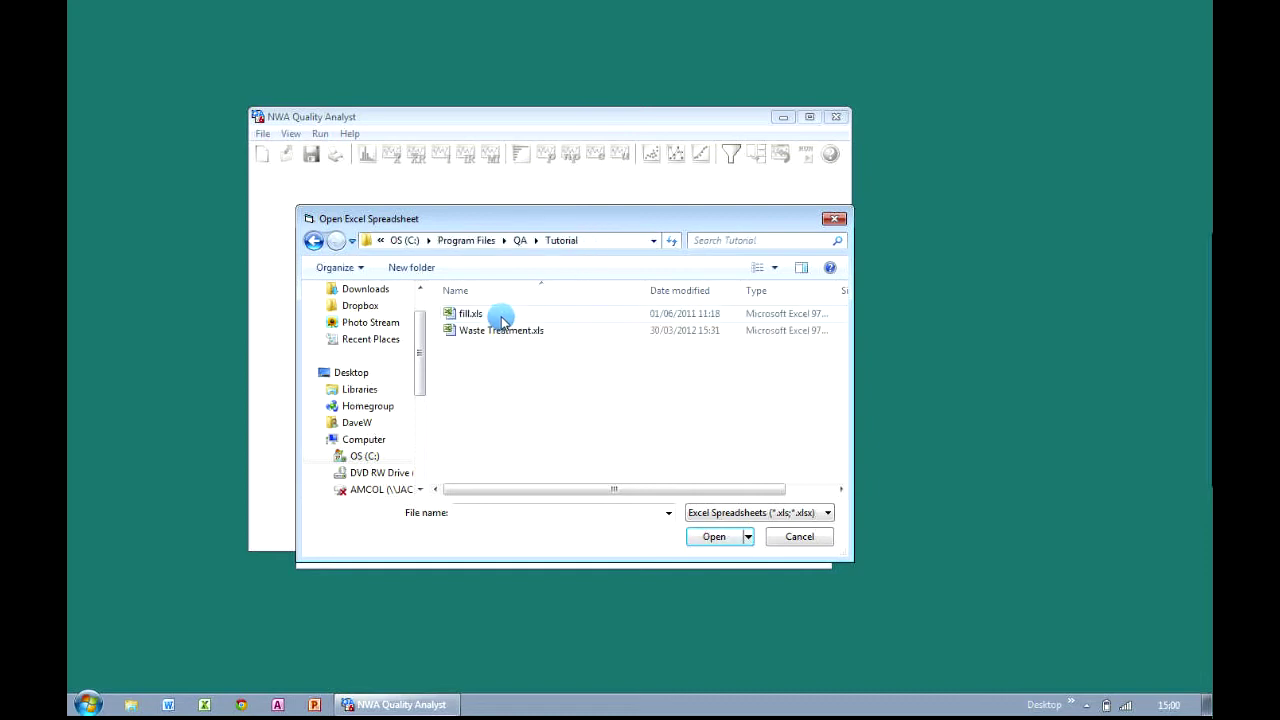
click(505, 316)
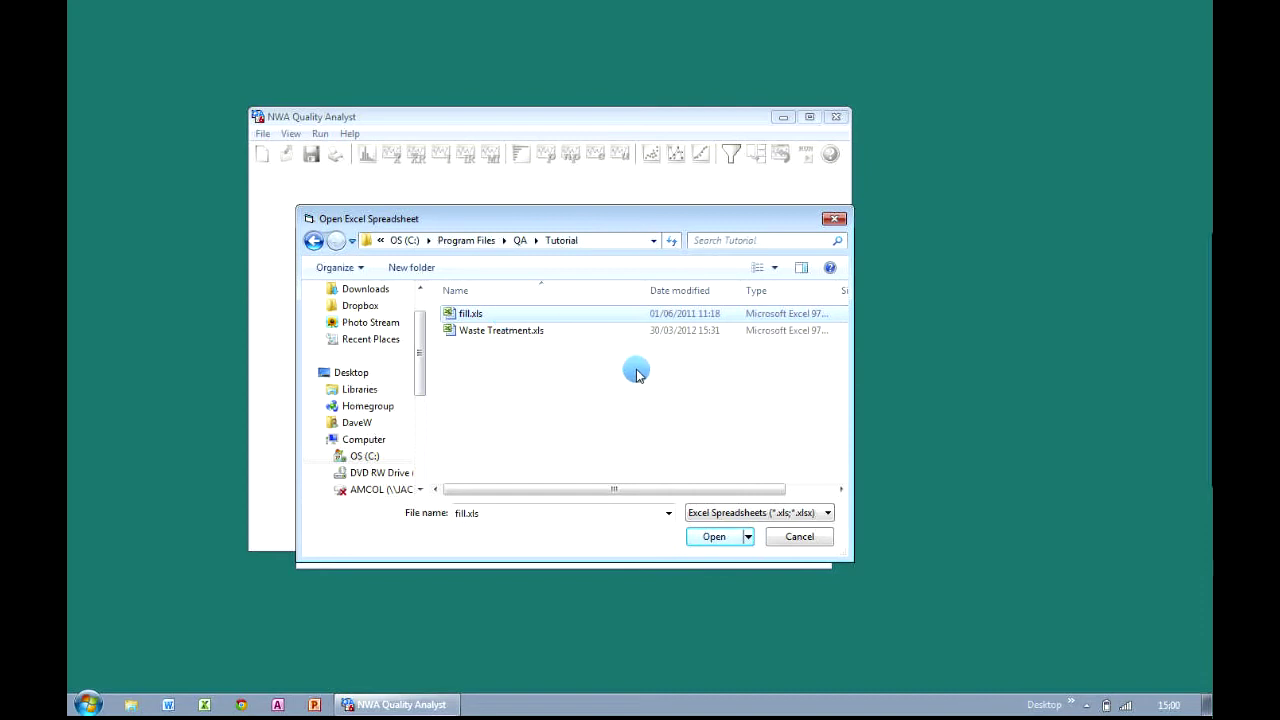
click(720, 541)
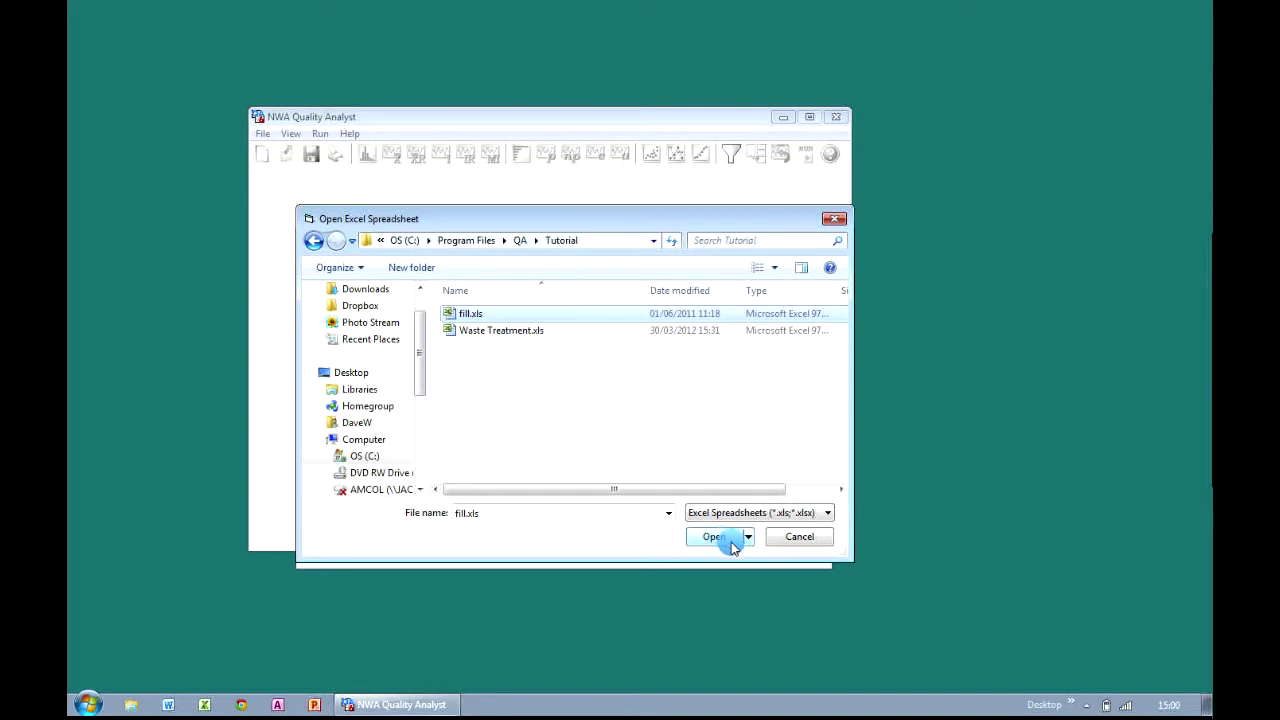
click(731, 541)
click(731, 541)
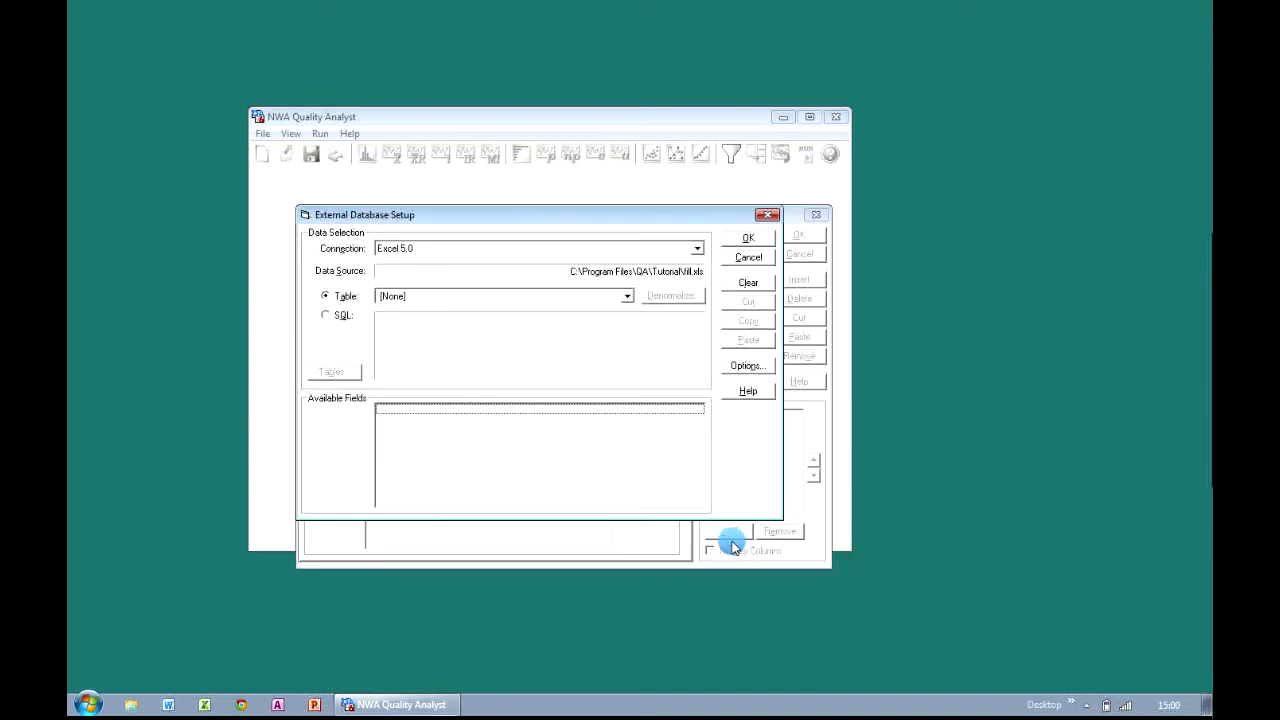
Compare the available fields of the Data and Sheet2$ tables, and accept the external database setup with the Data table.
click(627, 296)
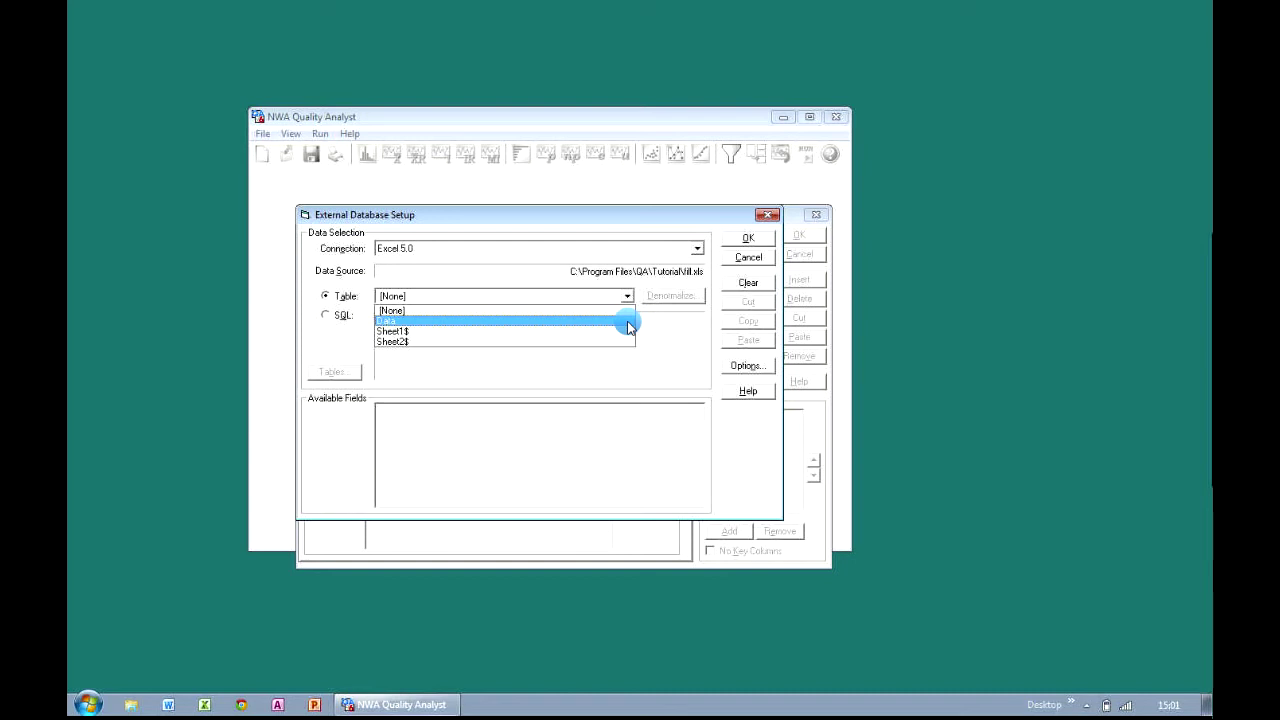
click(626, 321)
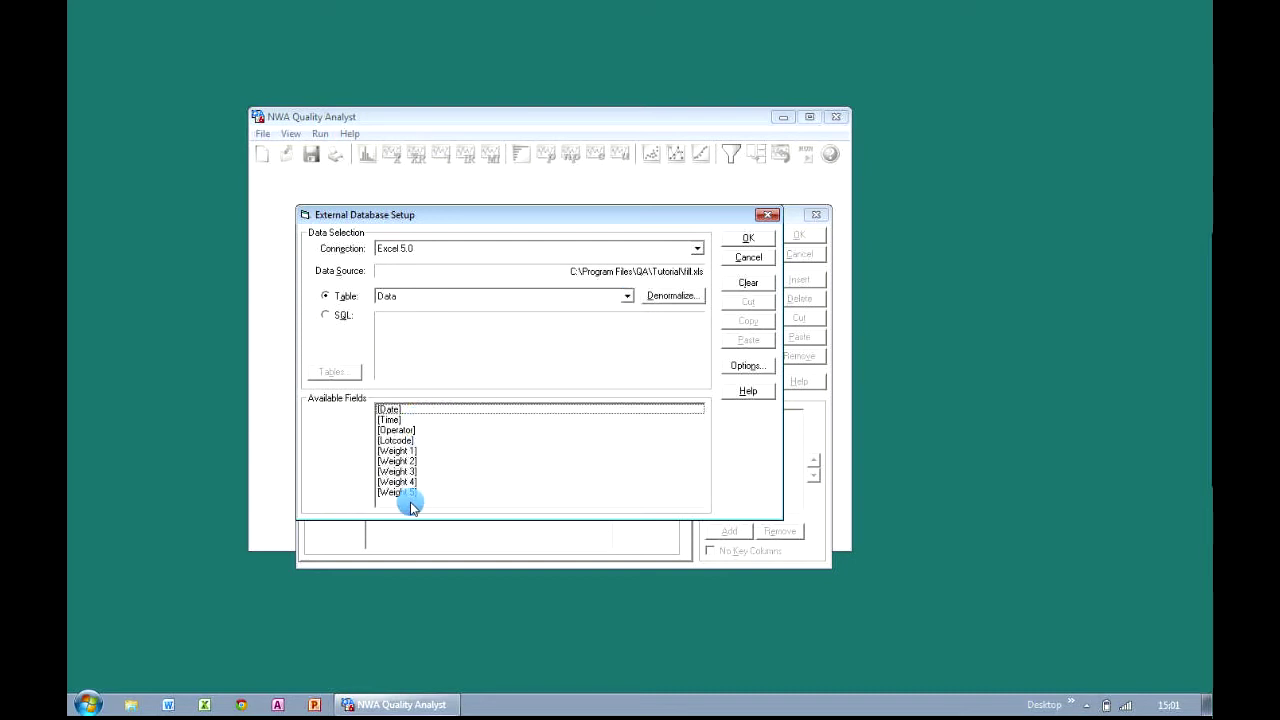
click(627, 296)
click(600, 341)
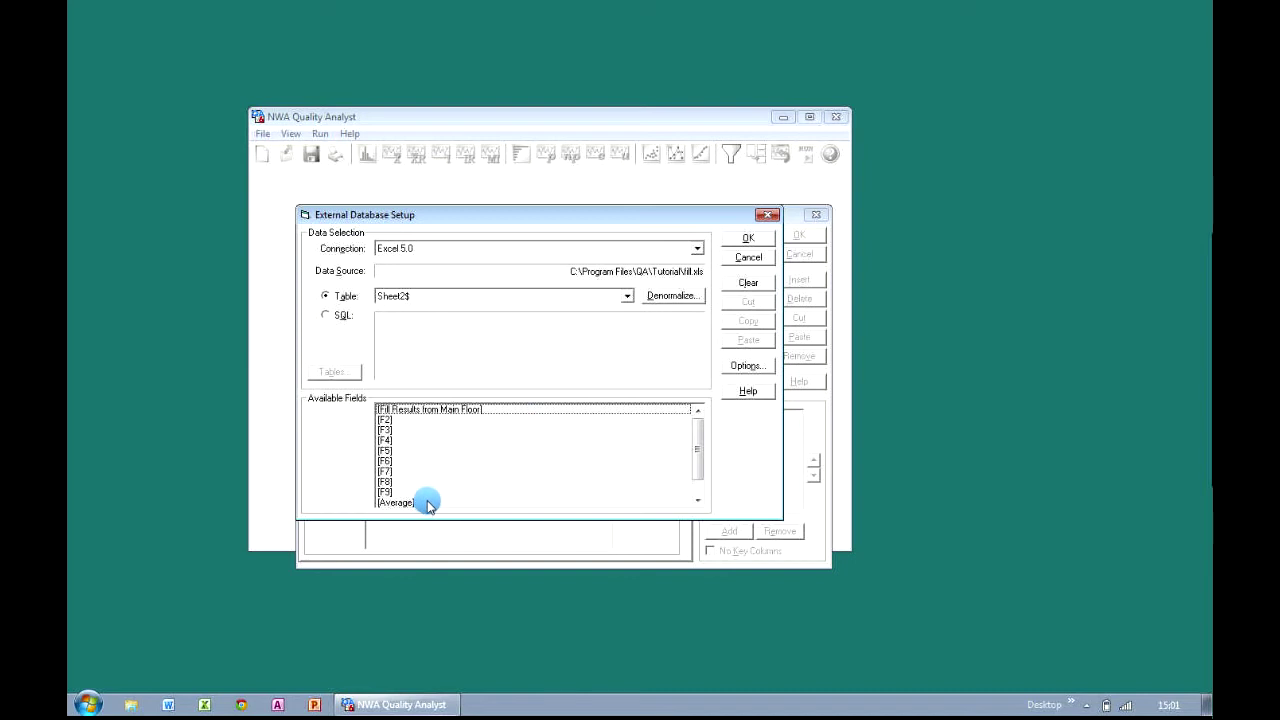
click(627, 296)
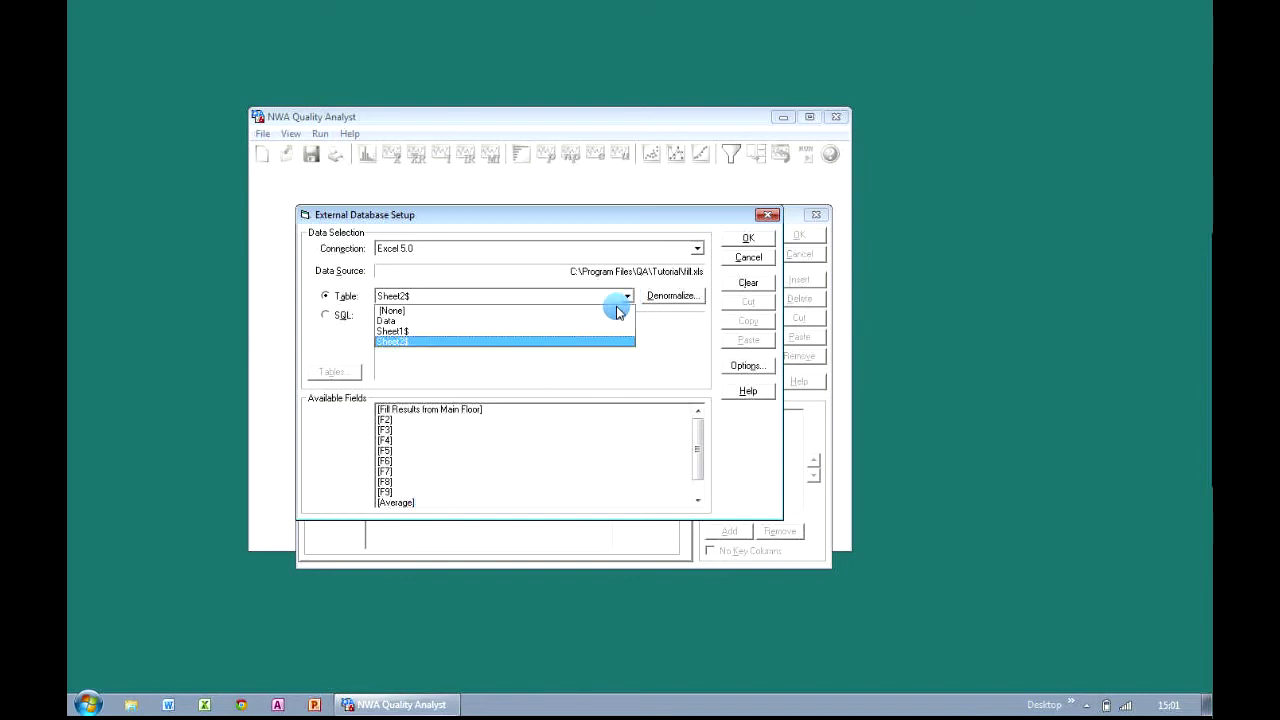
click(608, 322)
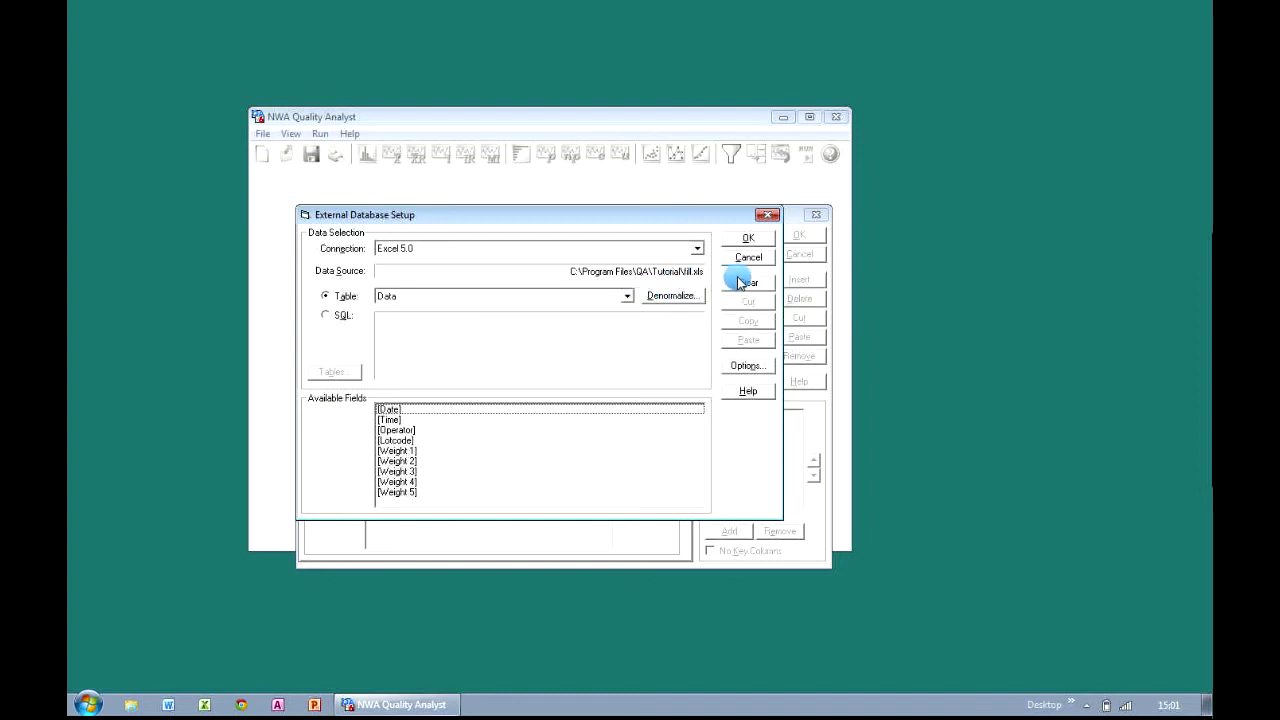
click(769, 241)
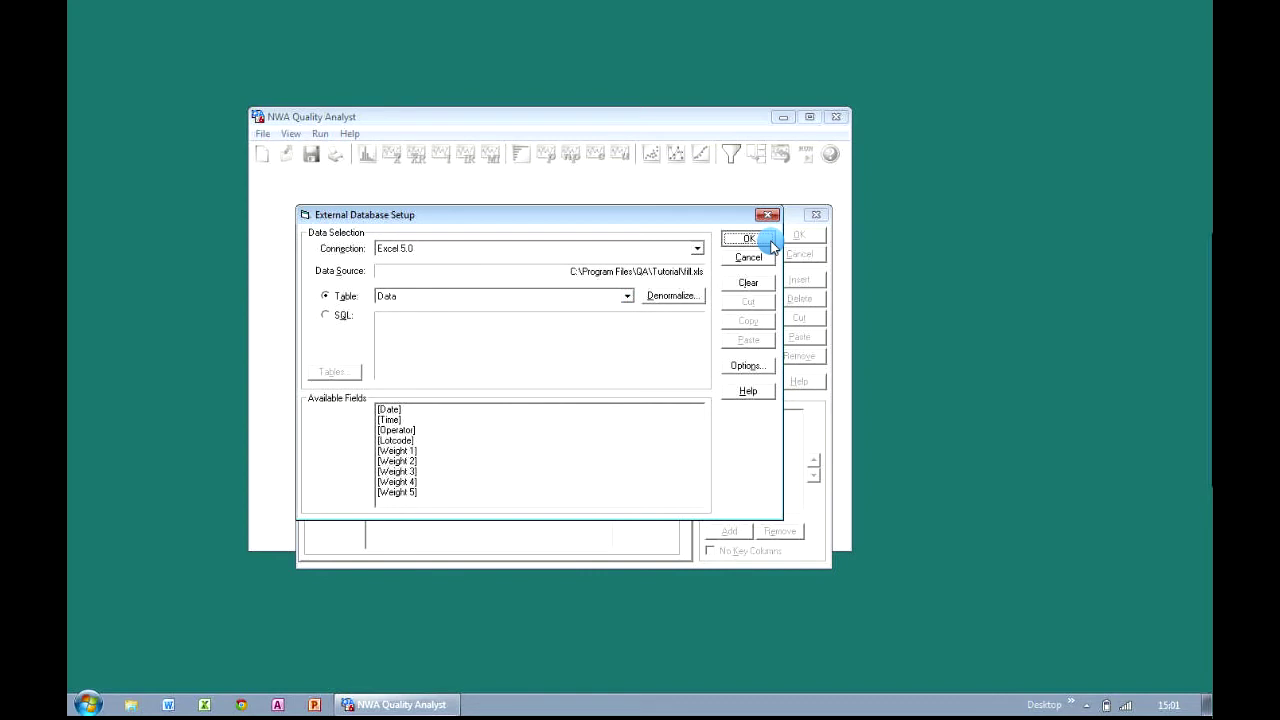
click(769, 241)
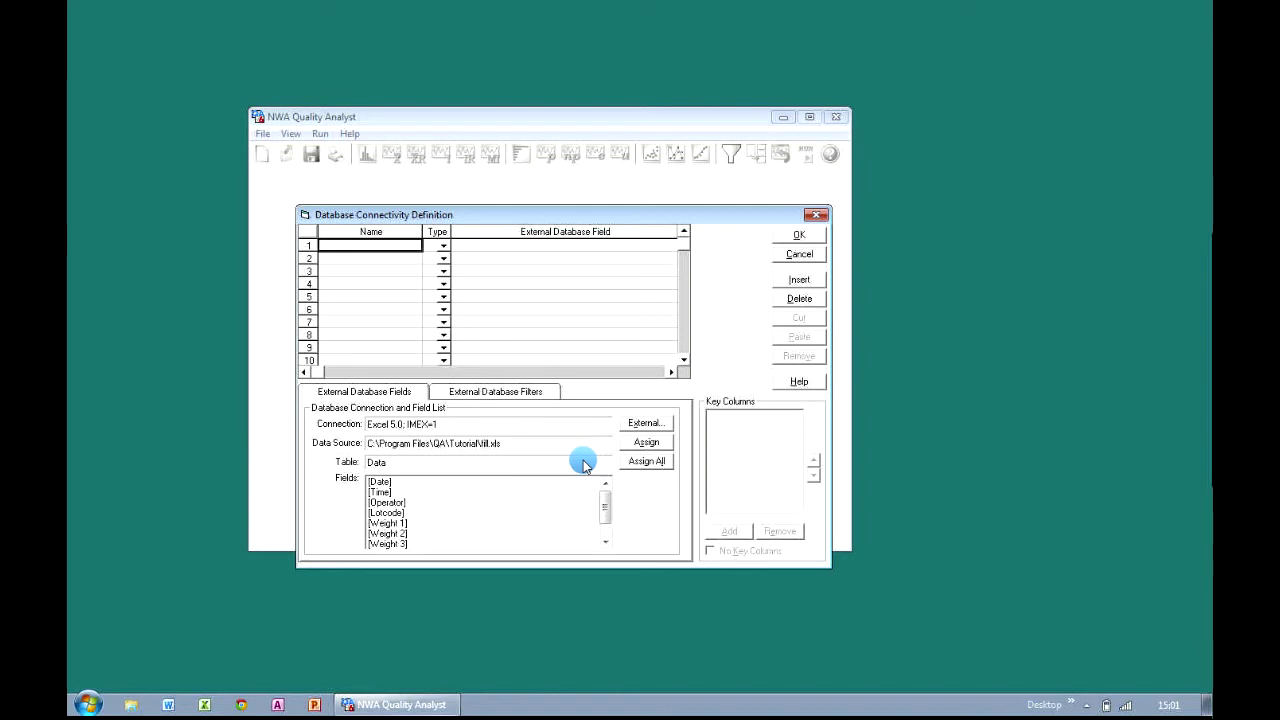
Assign the Date, Operator, Lotcode, Weight 1 and Weight 2 fields individually to the data set columns.
double_click(427, 483)
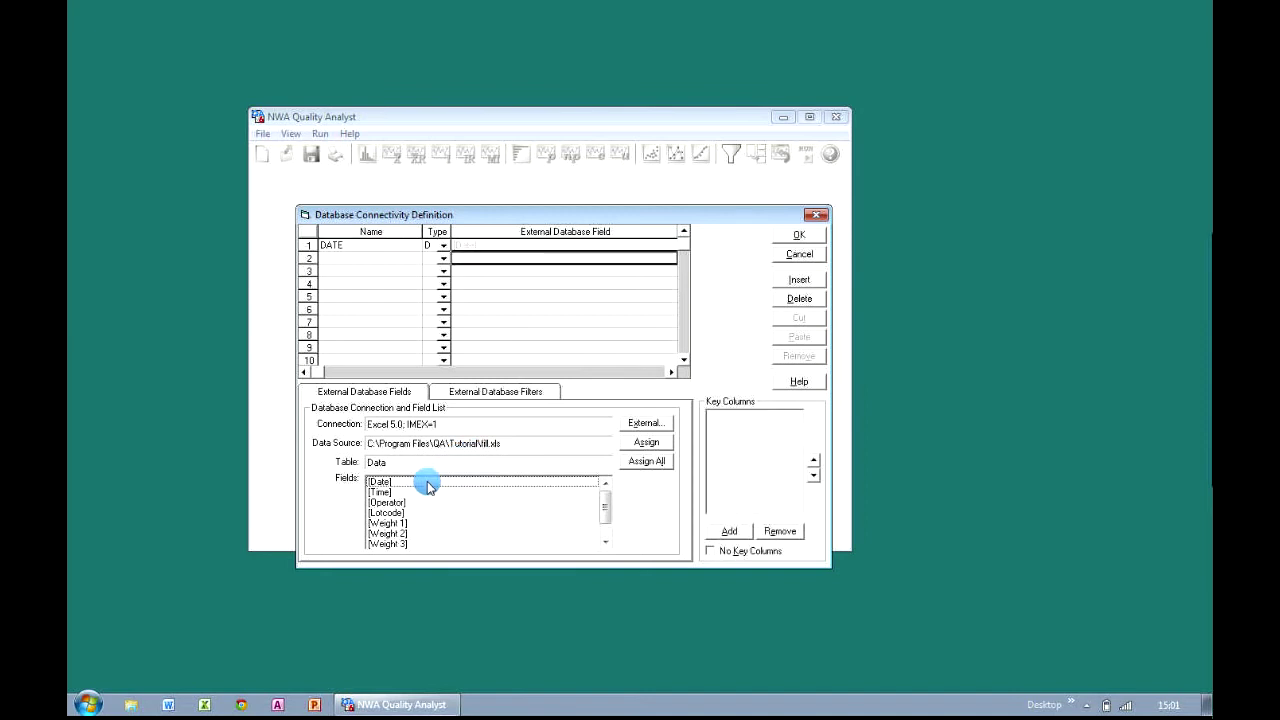
double_click(427, 503)
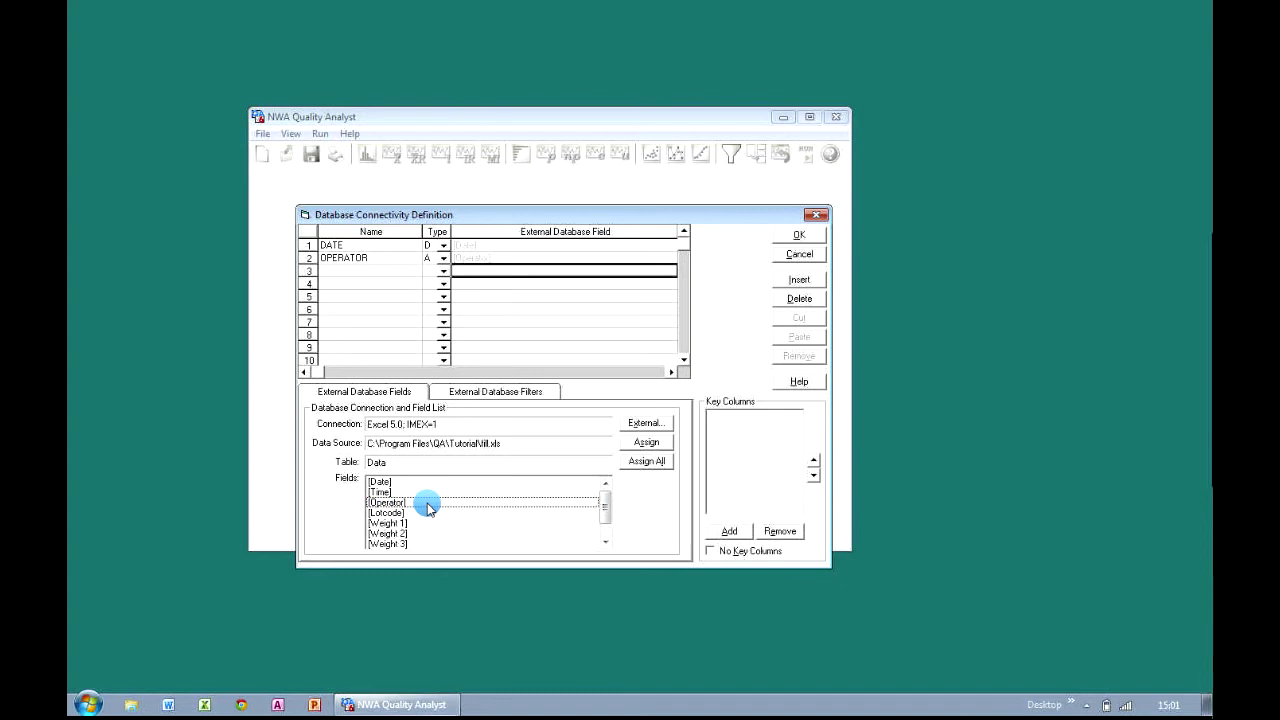
double_click(425, 514)
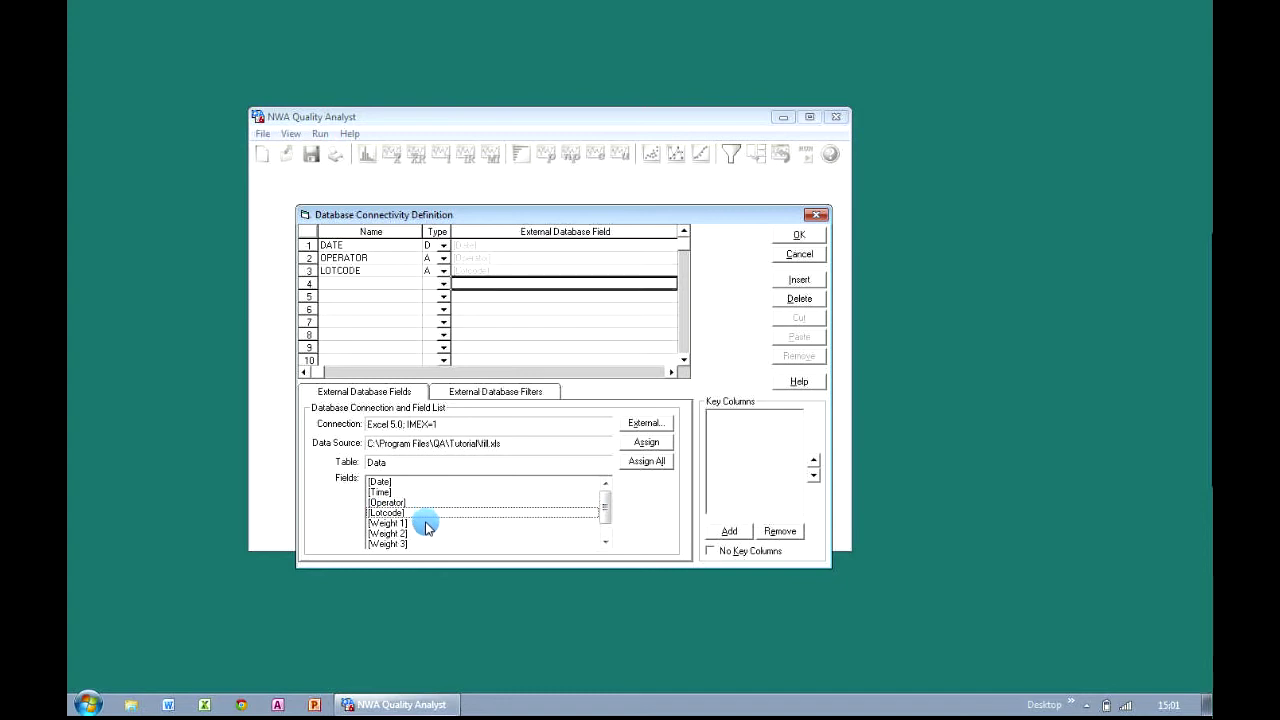
click(426, 525)
double_click(426, 524)
double_click(428, 534)
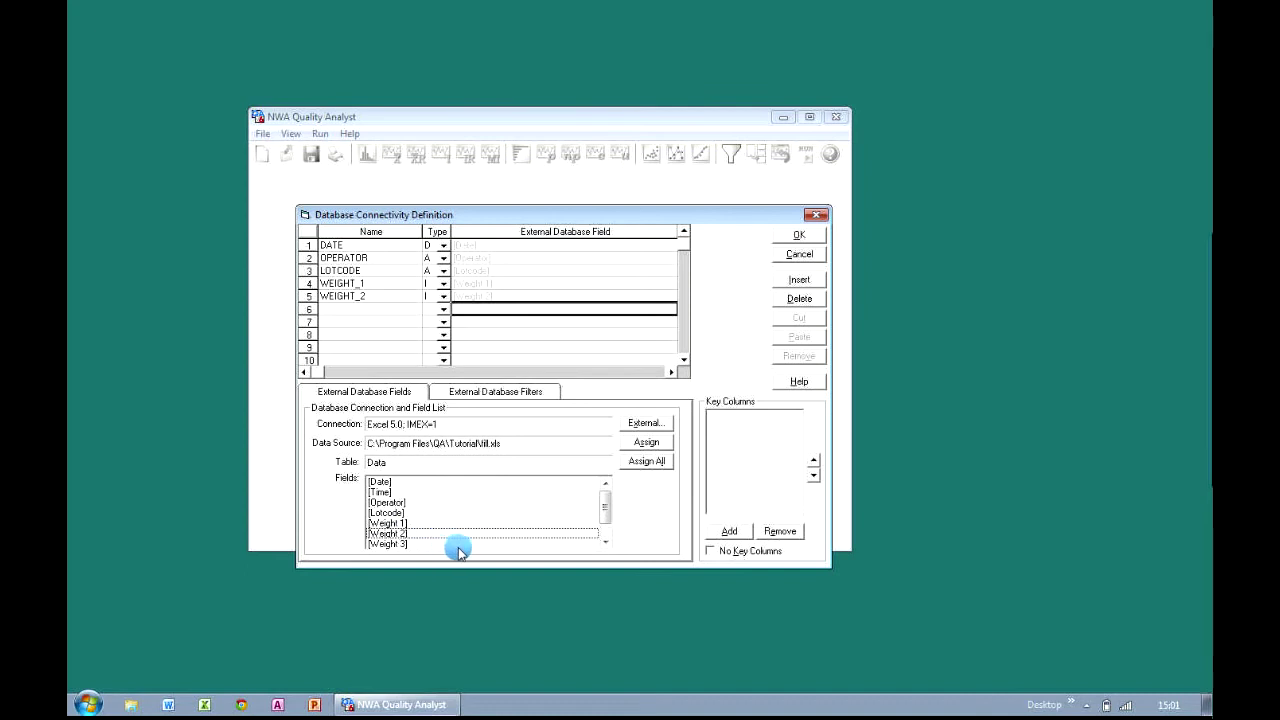
Assign the Weight 3, Weight 4 and Weight 5 fields together as the next data set columns.
click(604, 523)
drag(409, 523, 415, 553)
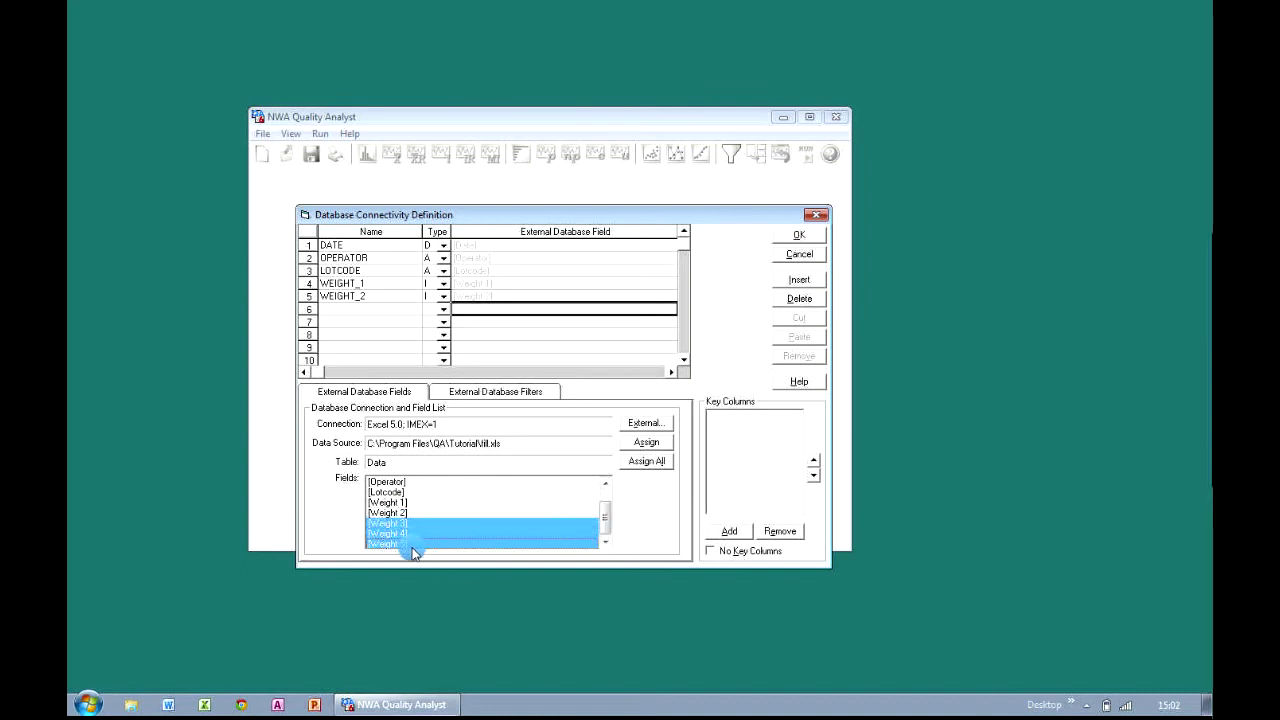
click(647, 445)
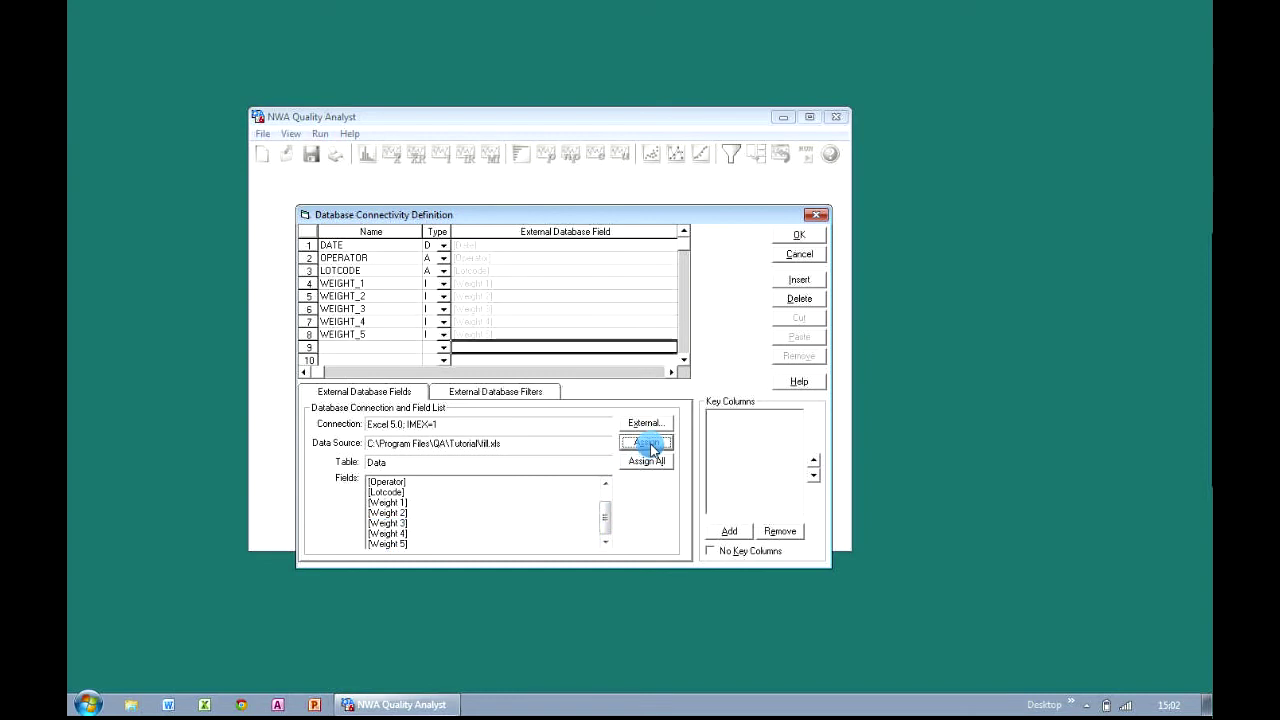
drag(596, 515, 602, 496)
click(652, 463)
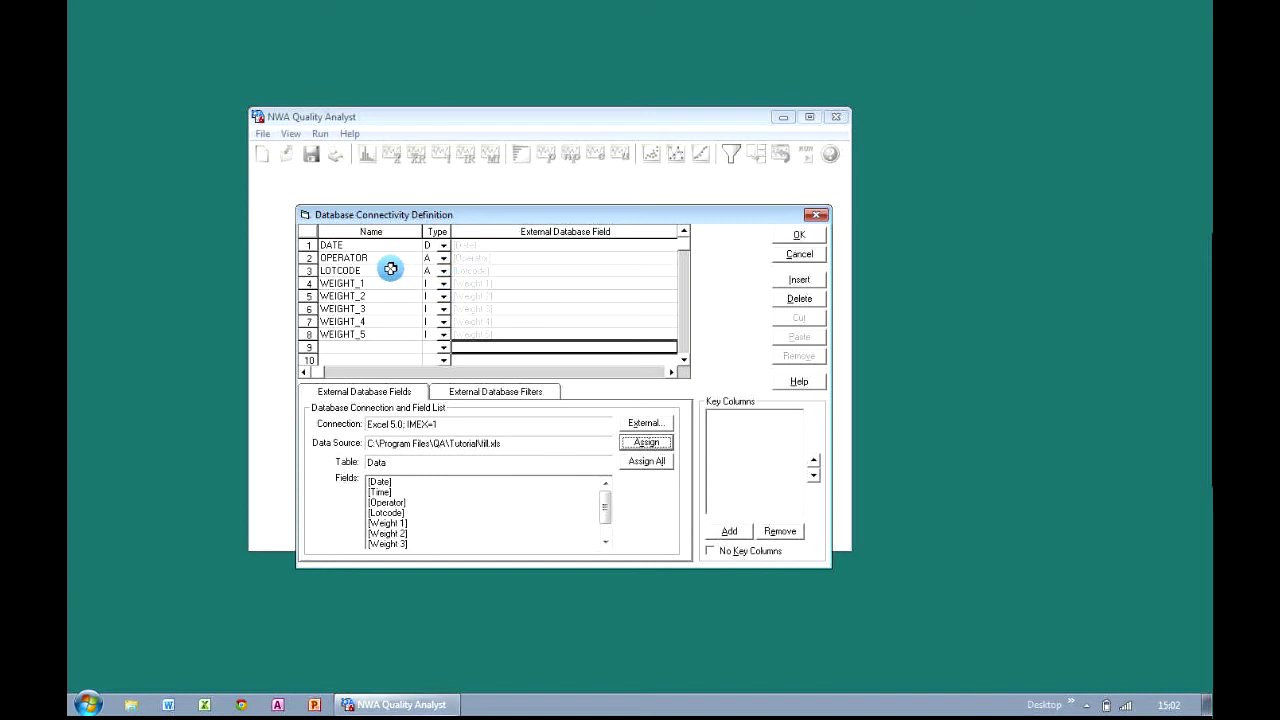
Rename the DATE column to DATE_OF_TEST.
click(366, 244)
click(366, 244)
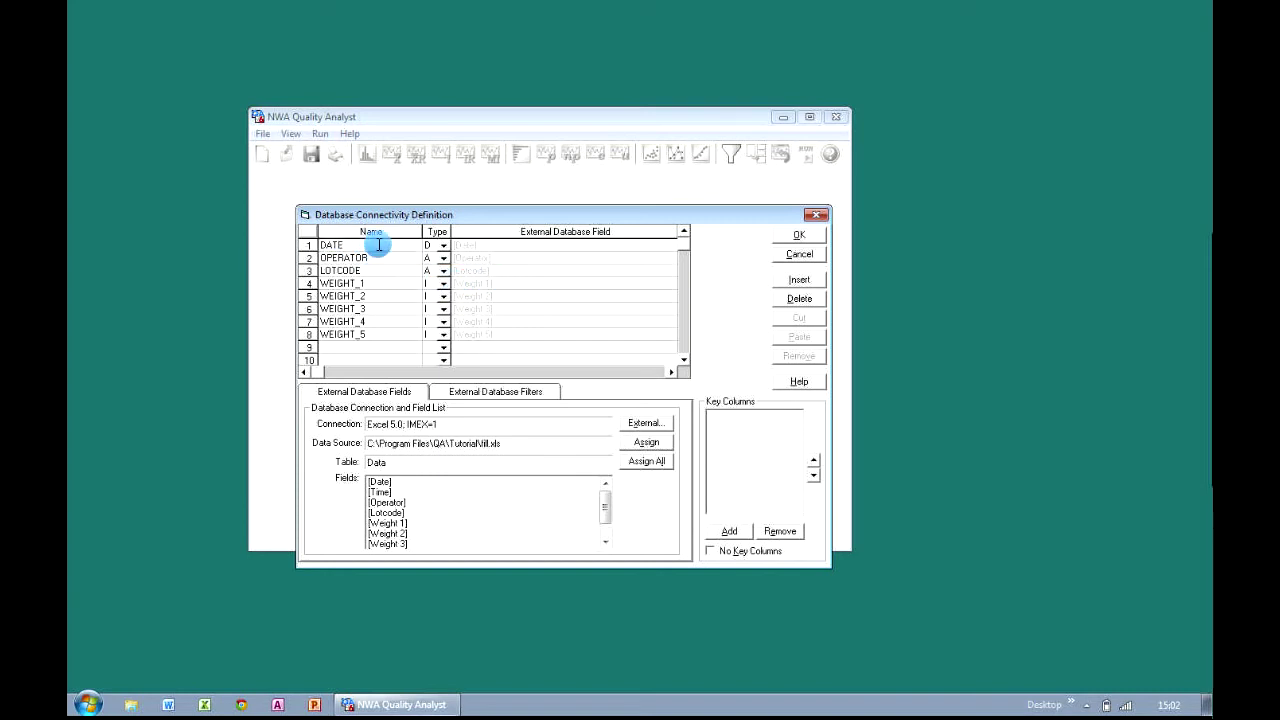
text(_OF_TEST)
click(382, 258)
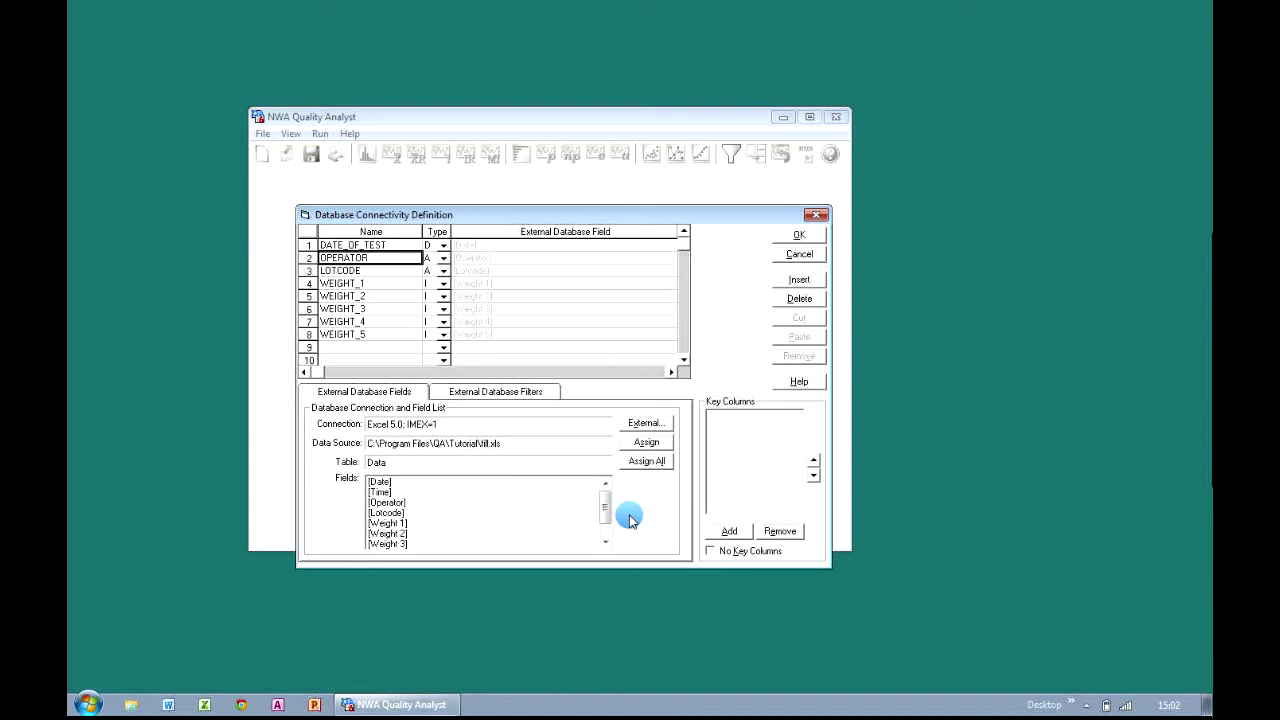
Add DATE_OF_TEST, OPERATOR and LOTCODE as key columns and accept the database connectivity definition.
click(732, 529)
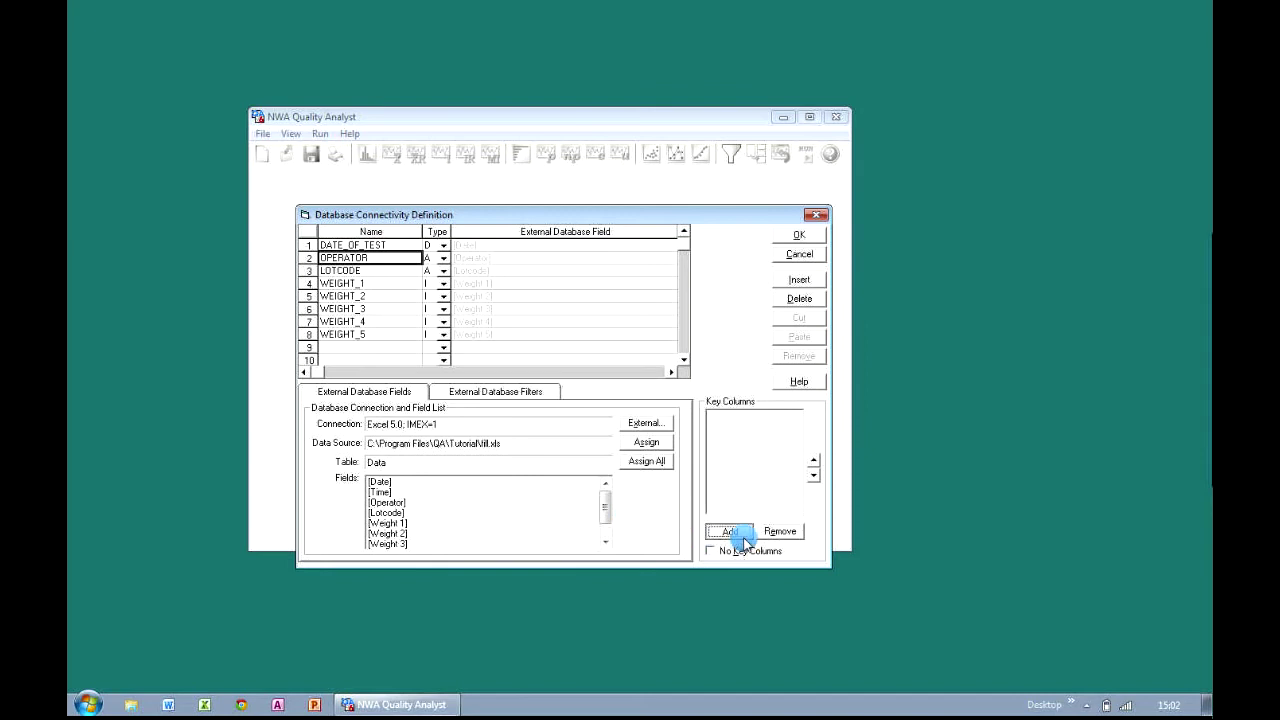
drag(515, 313, 523, 337)
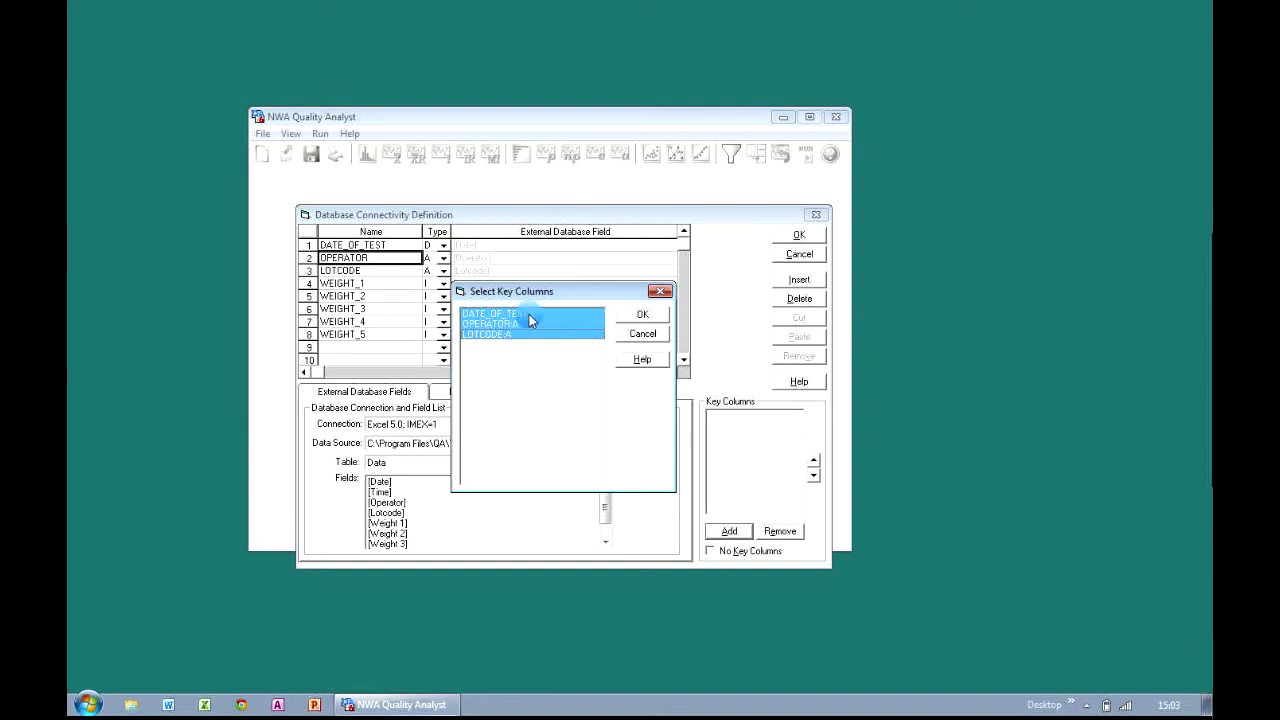
click(640, 317)
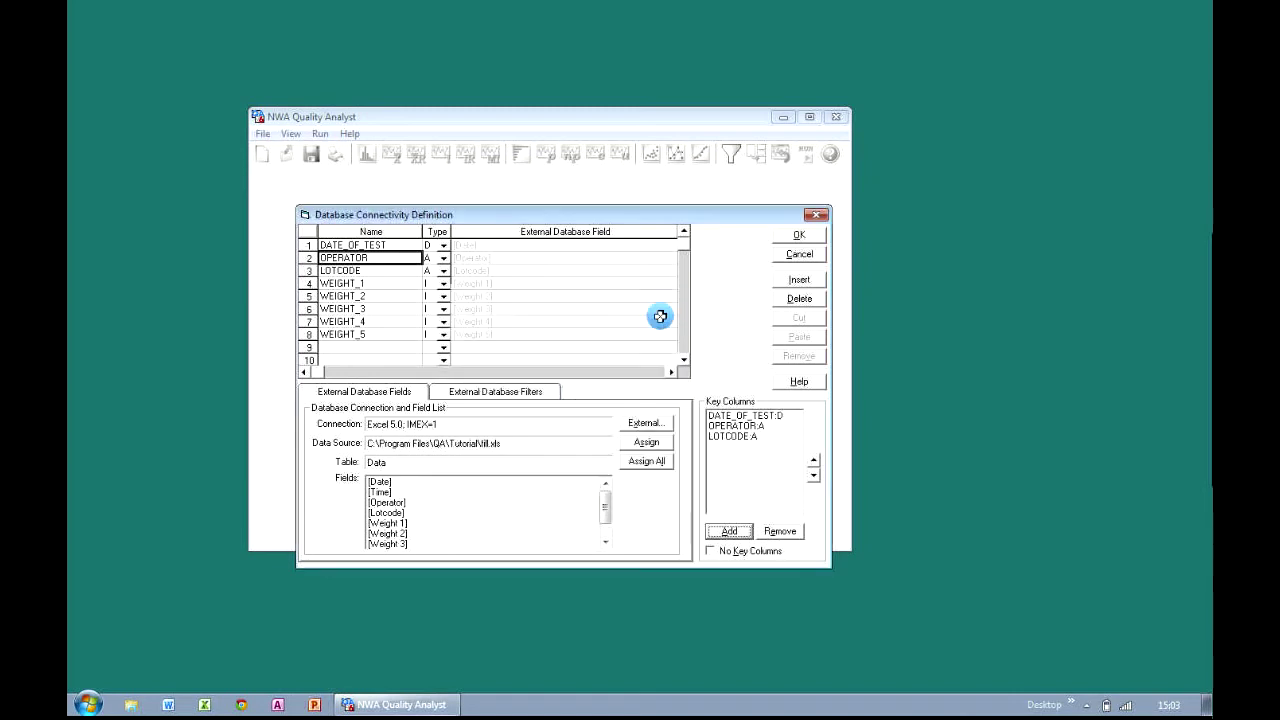
click(803, 234)
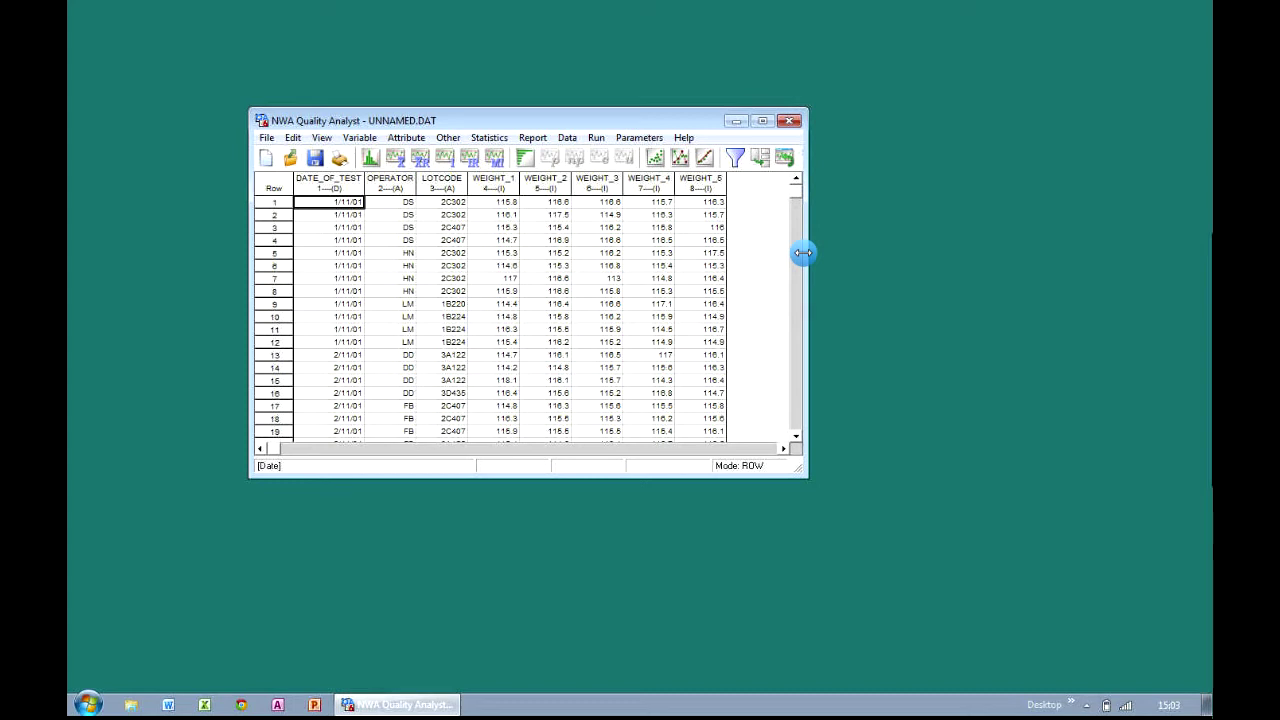
View a capability histogram of the WEIGHT_1 column and close the chart.
click(514, 190)
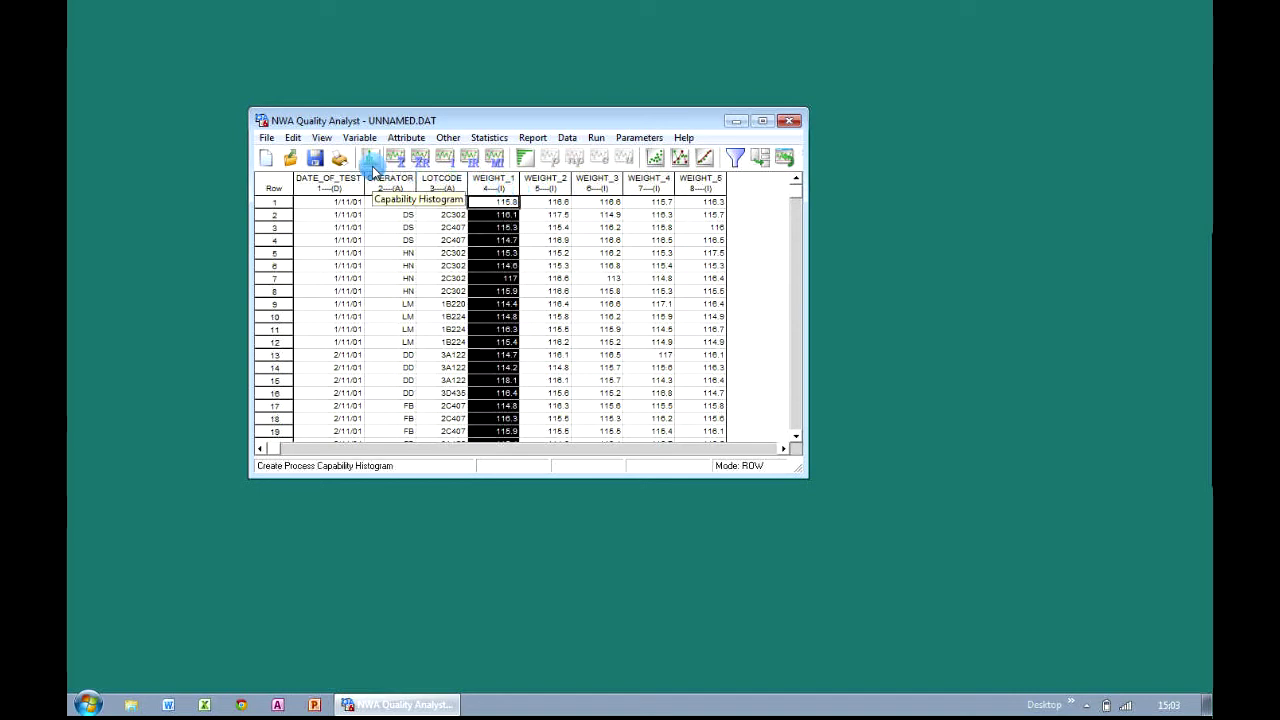
click(371, 162)
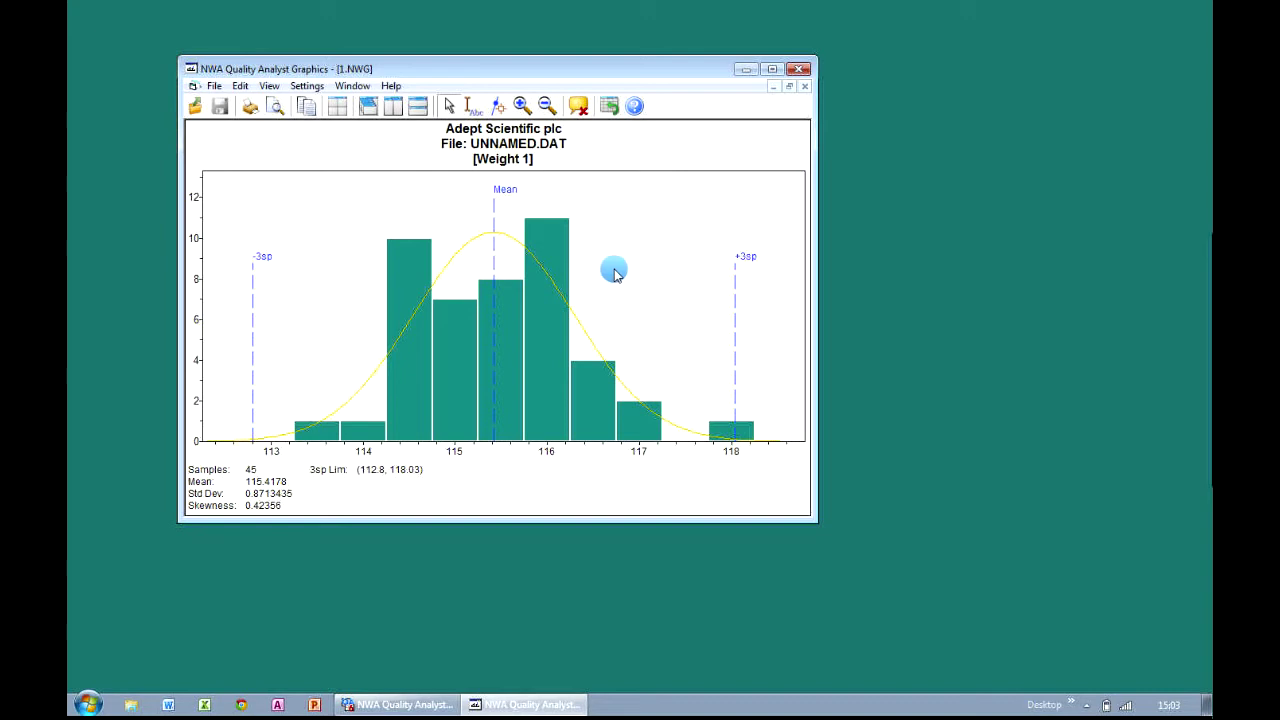
click(800, 71)
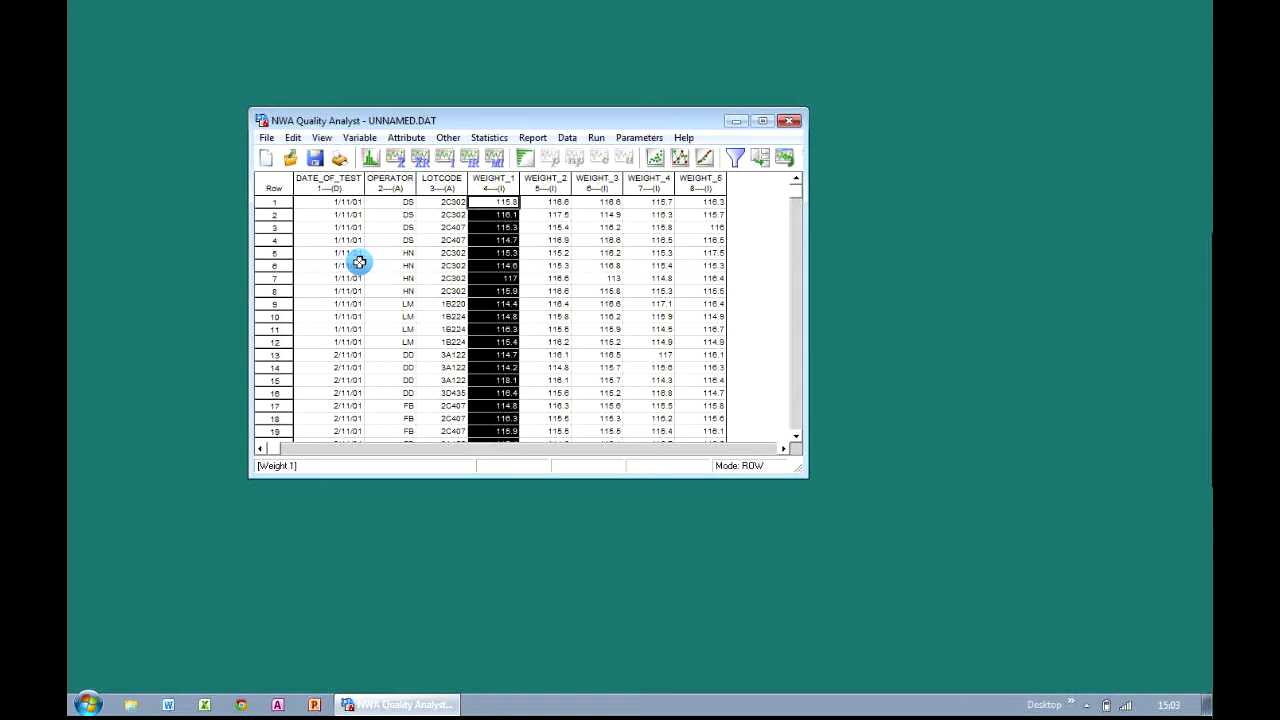
Save the data set to the Desktop as a Quality Analyst data file named Data from Excel.
click(266, 137)
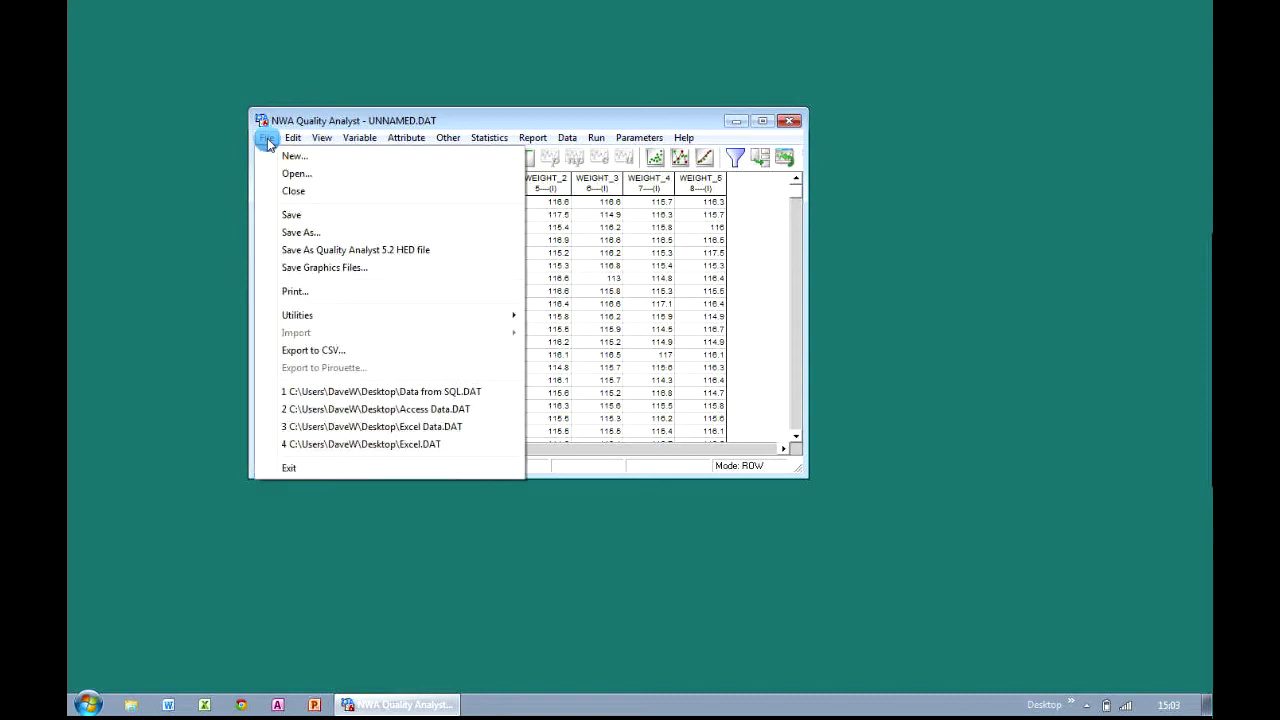
click(294, 214)
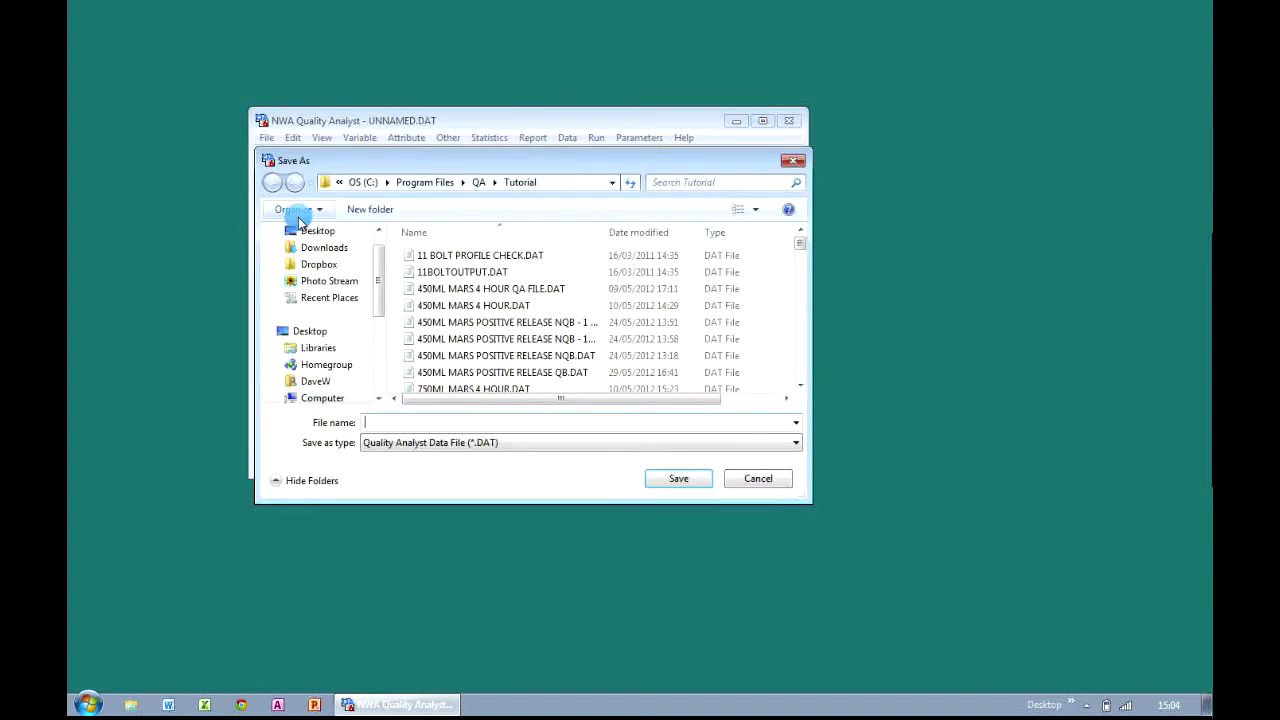
click(310, 236)
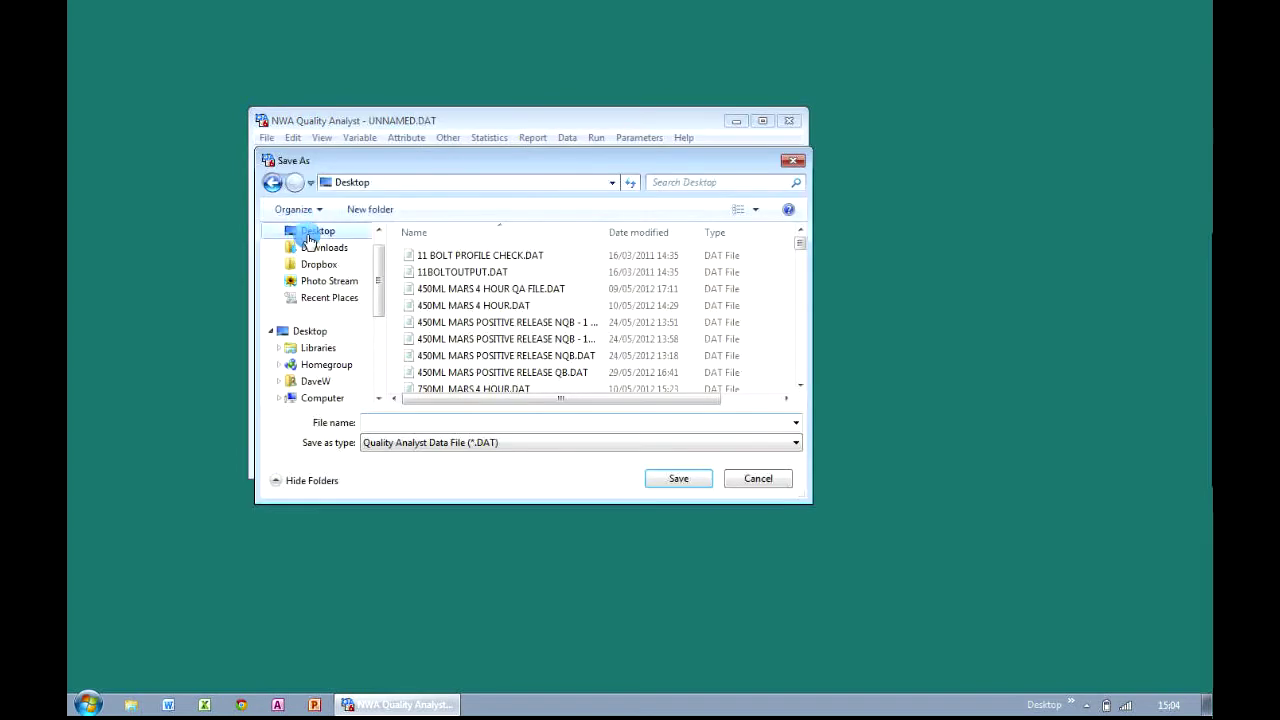
click(427, 424)
text(Data from E)
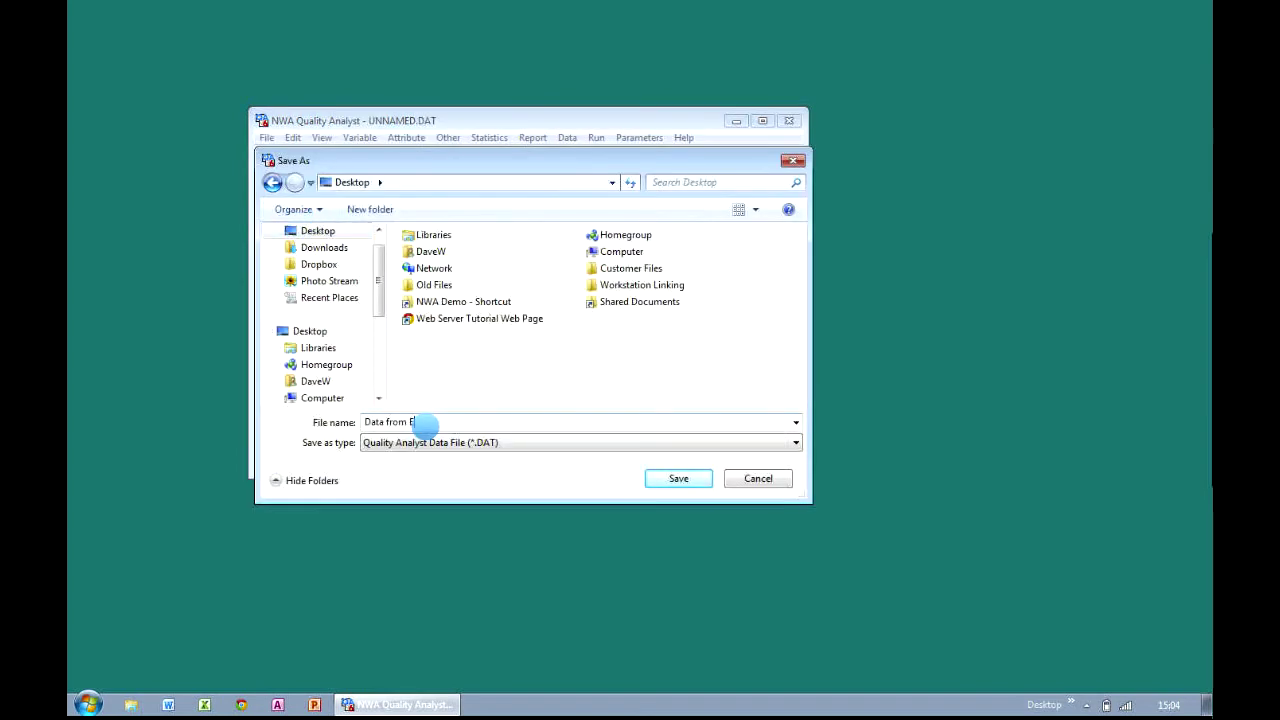
text(xcel)
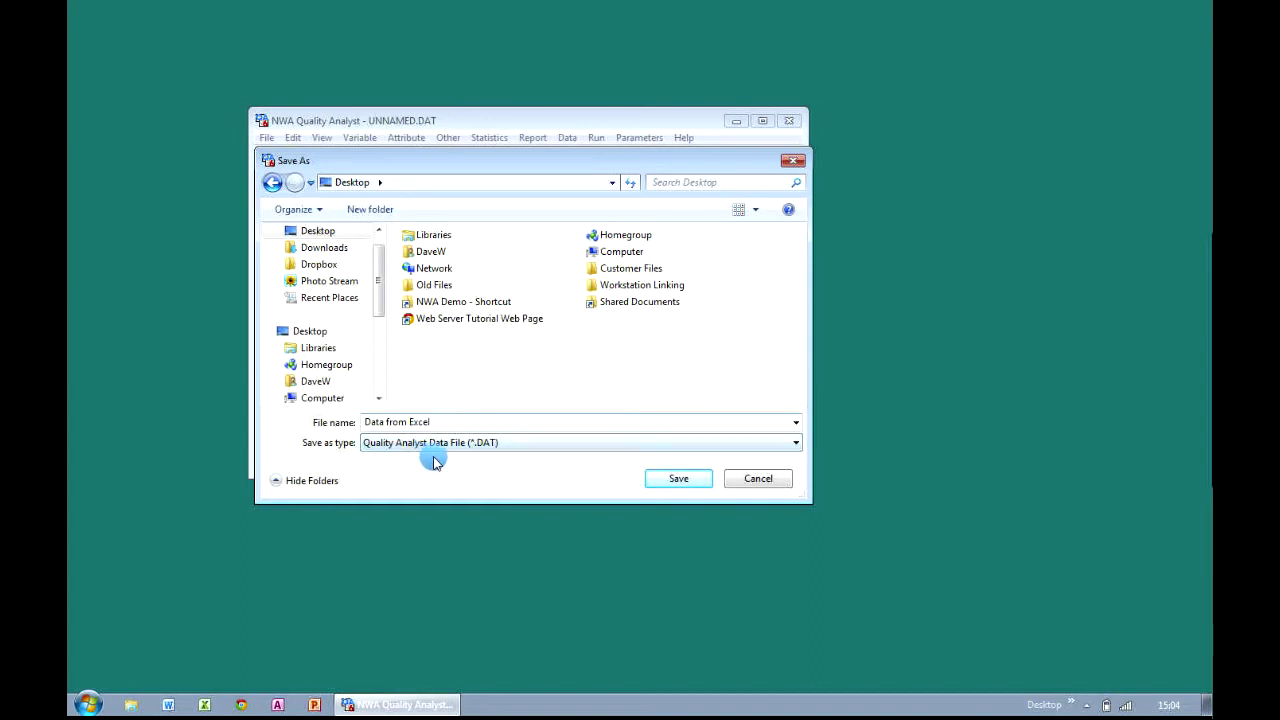
click(663, 485)
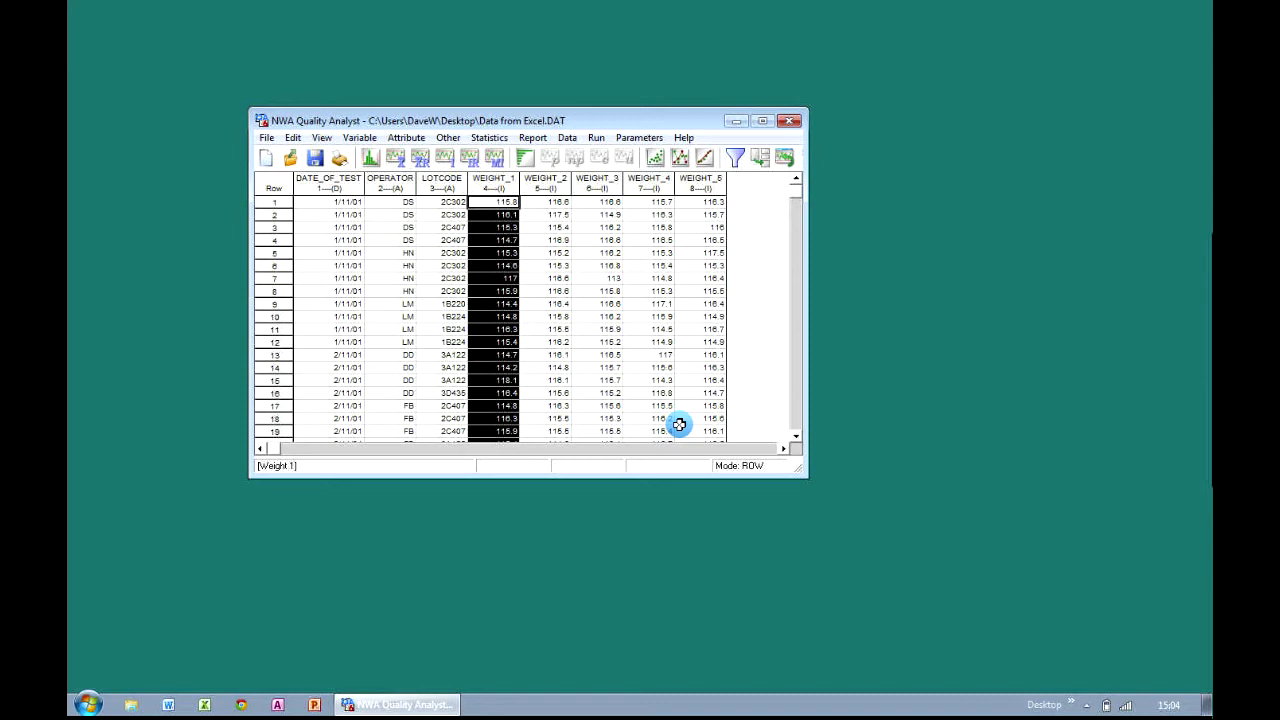
View an individuals control chart of WEIGHT_1, and close both the chart and the data set.
click(447, 162)
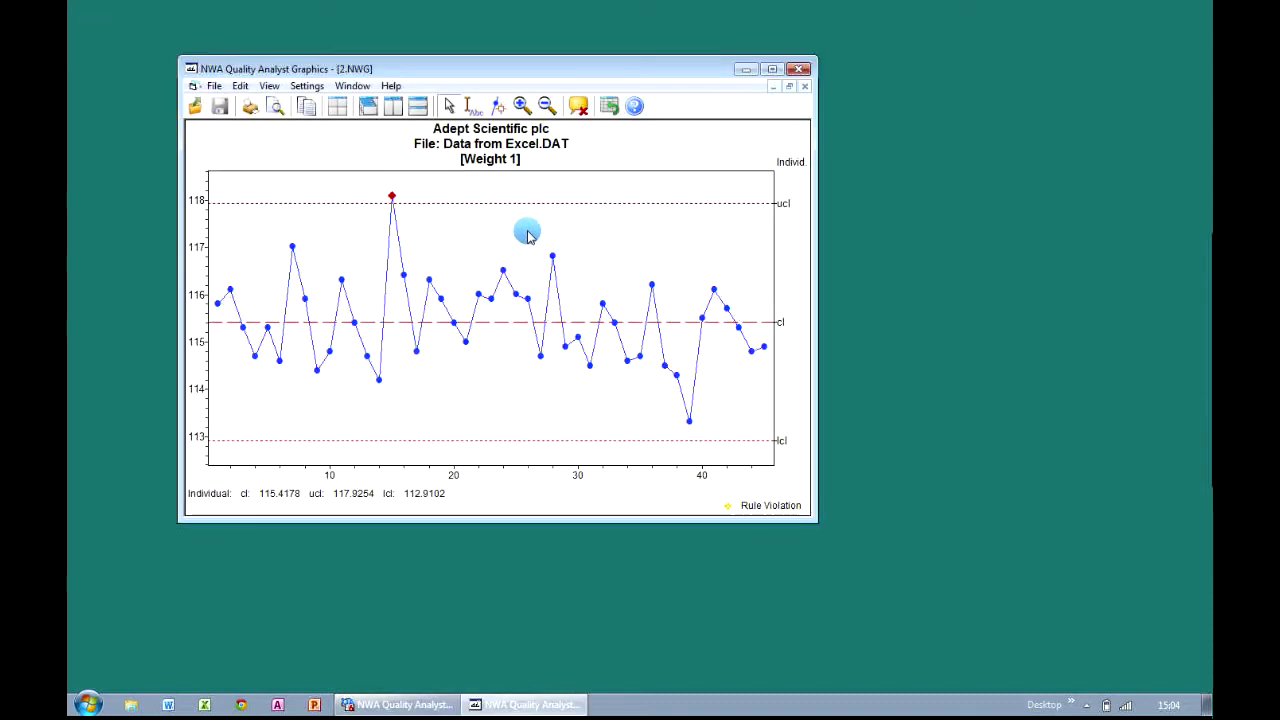
click(800, 70)
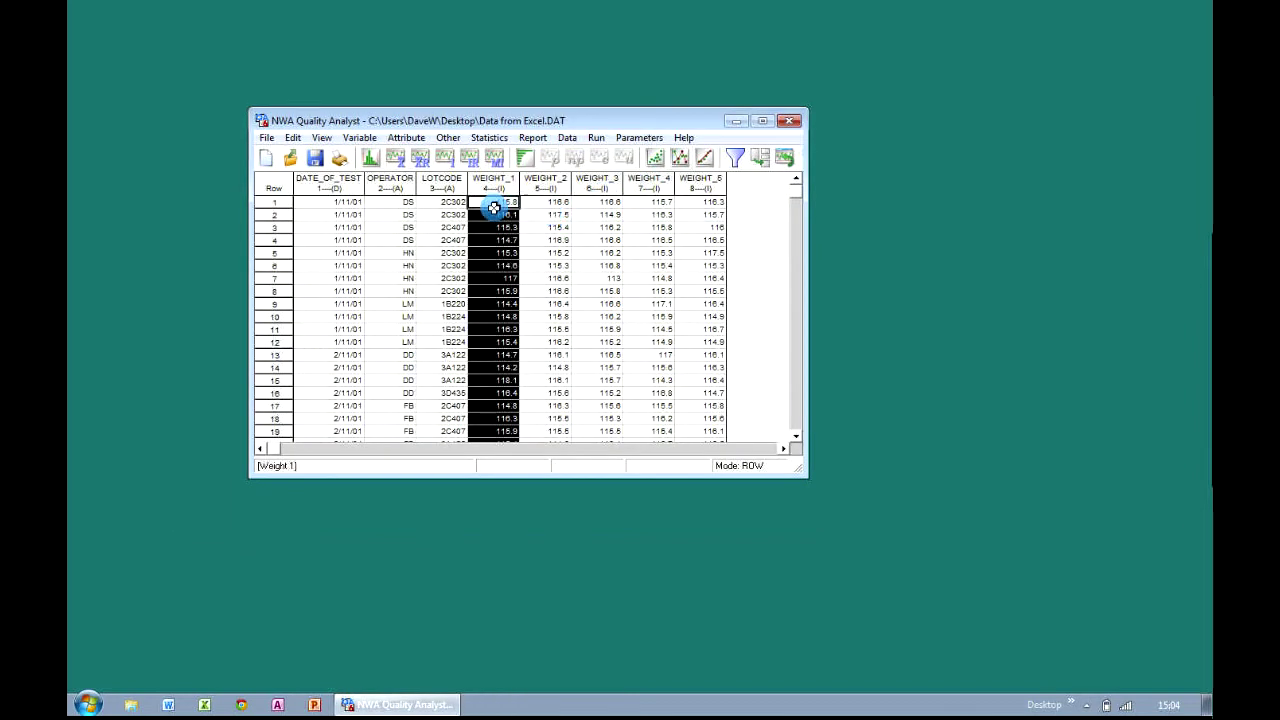
click(269, 139)
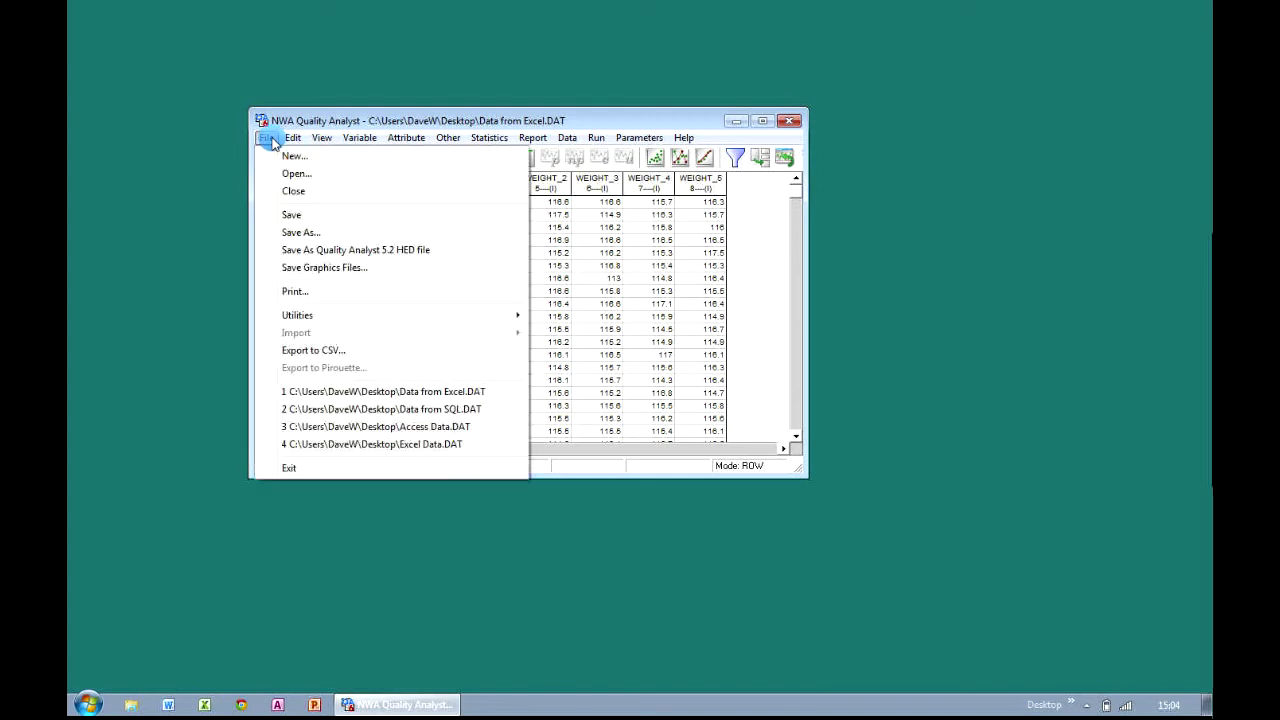
click(290, 191)
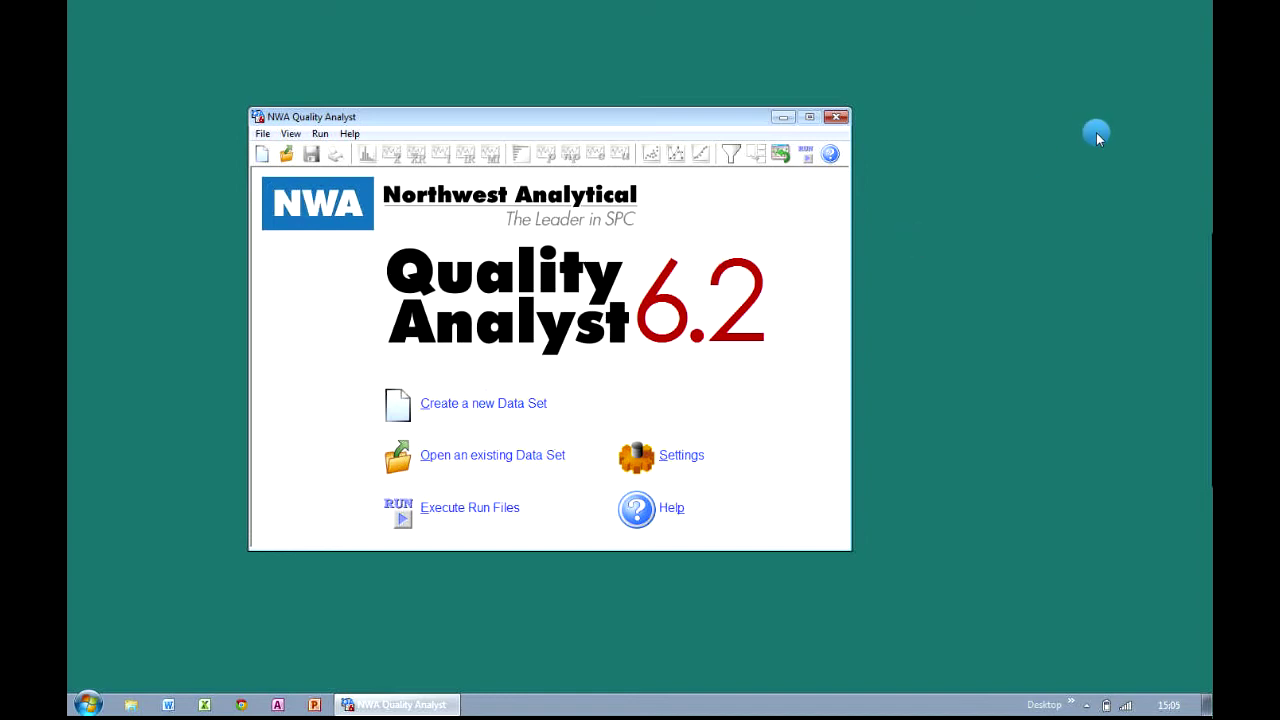
click(1069, 219)
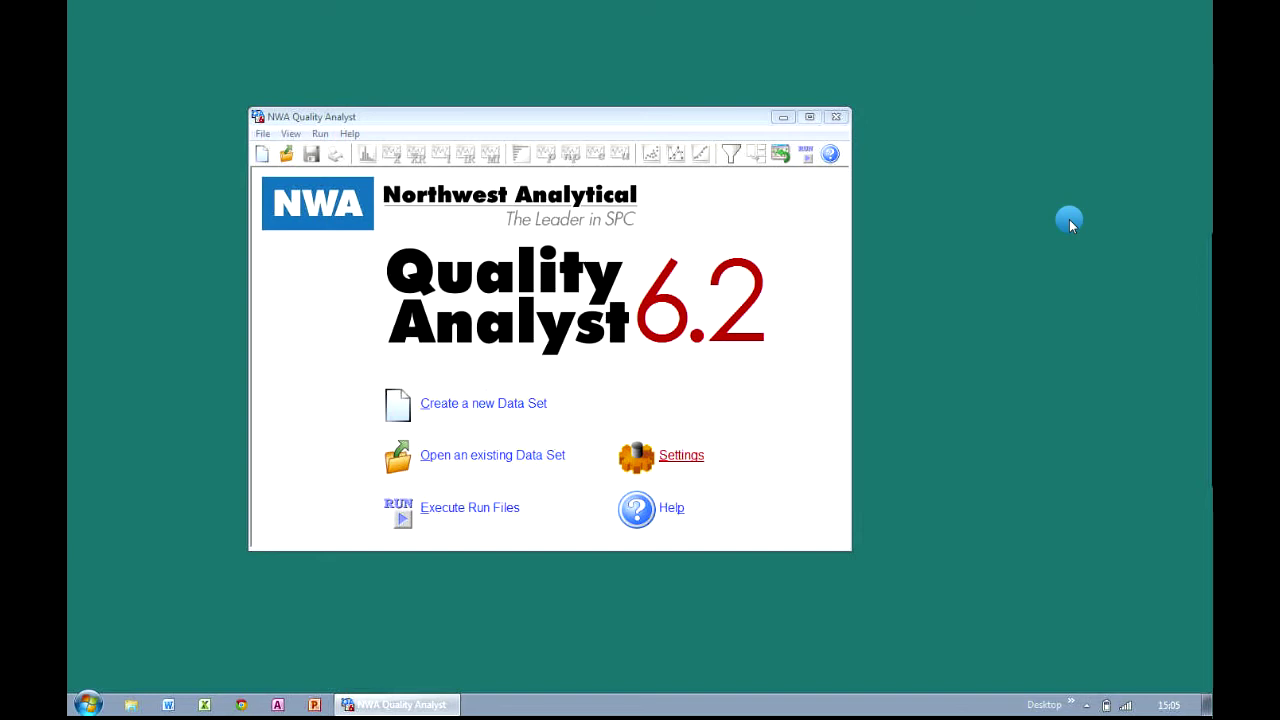
Start a new data set from a new external database using a Microsoft Access connection.
click(538, 408)
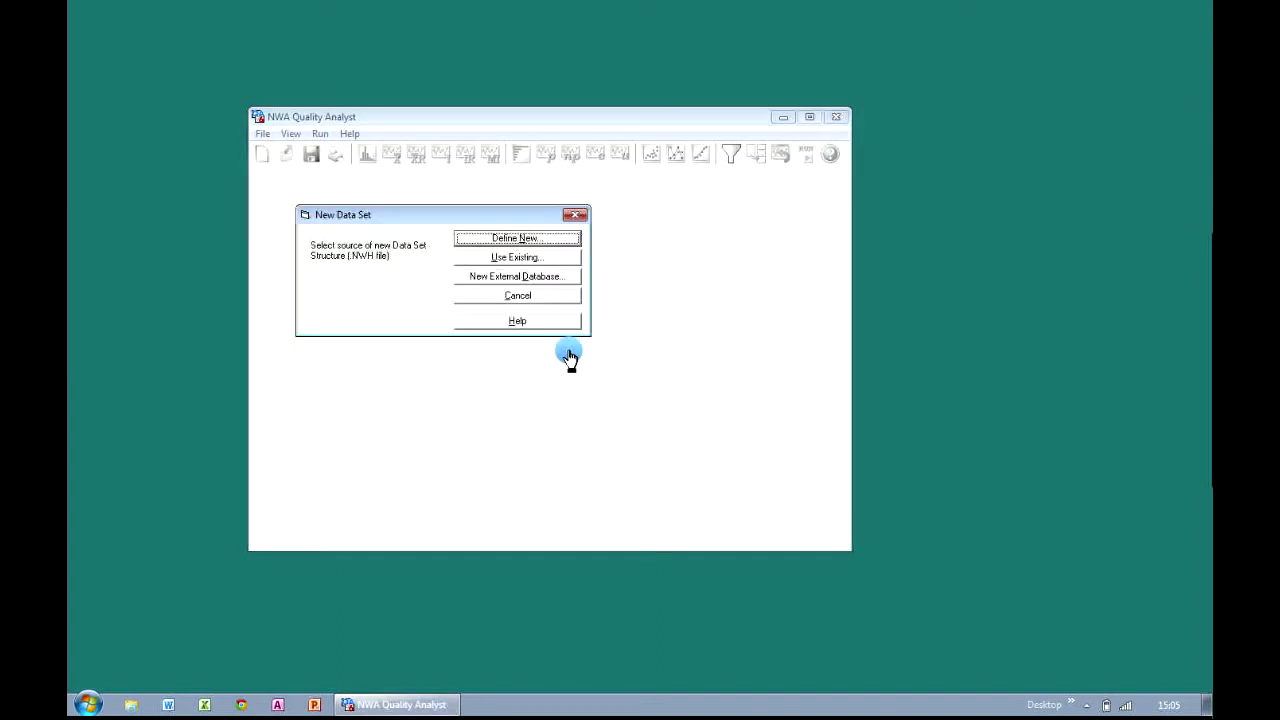
click(572, 278)
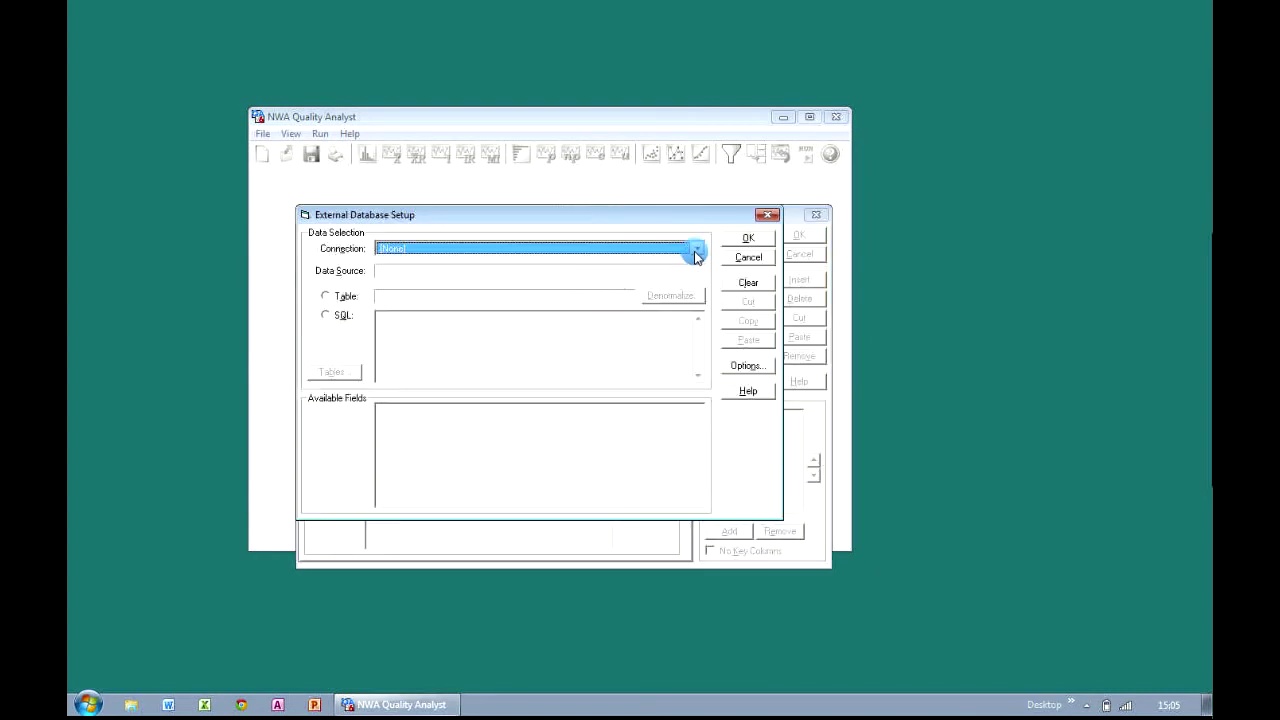
click(697, 252)
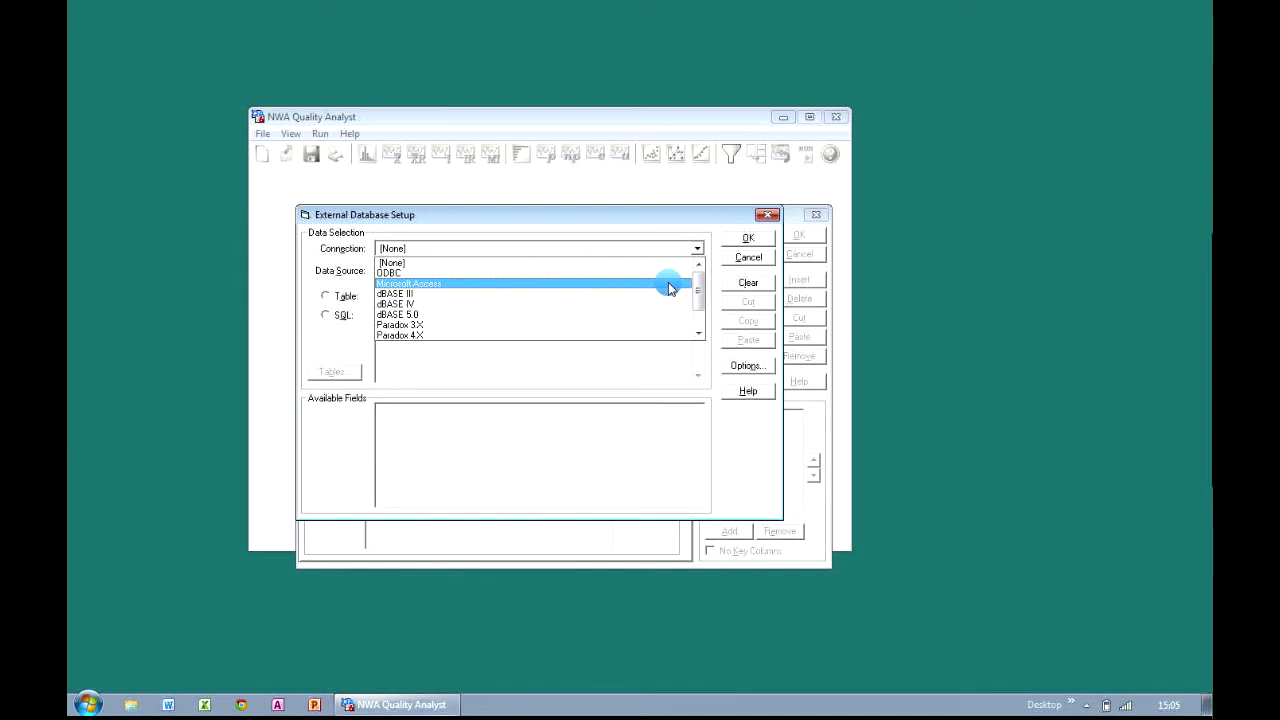
click(670, 287)
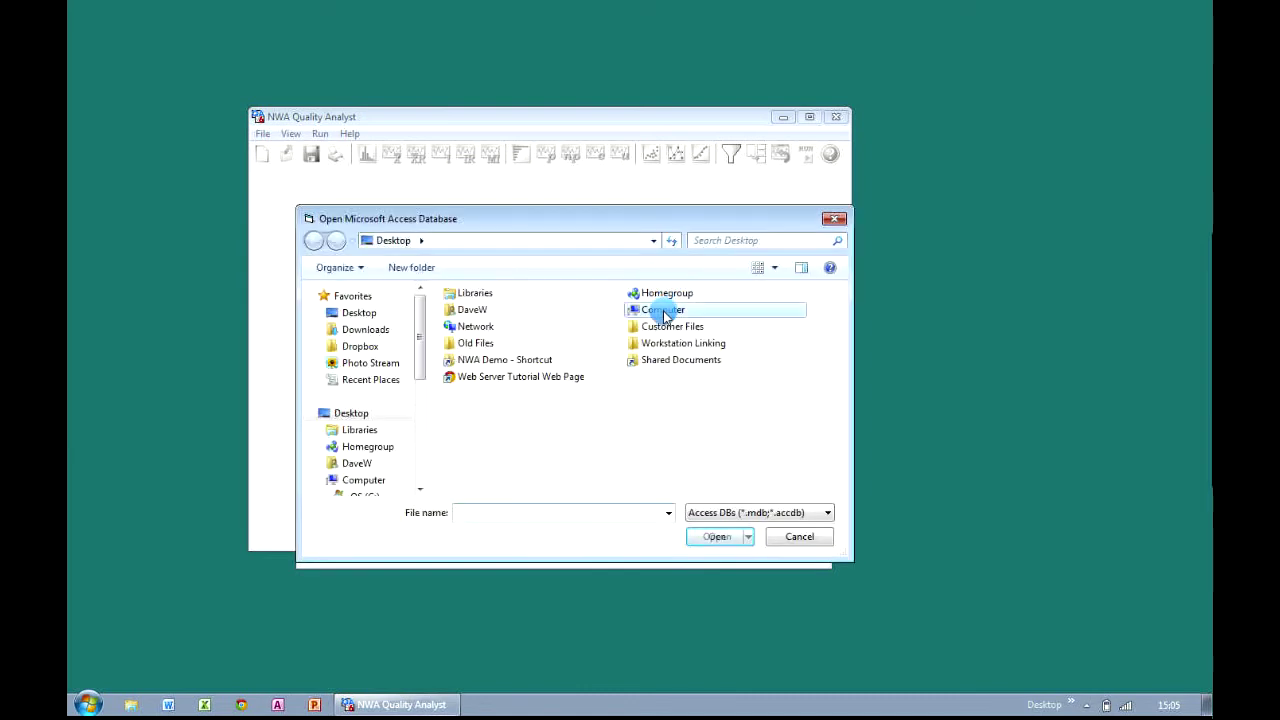
Choose Center.mdb in C:\Program Files\QA\Tutorial as the data source.
double_click(665, 313)
double_click(600, 334)
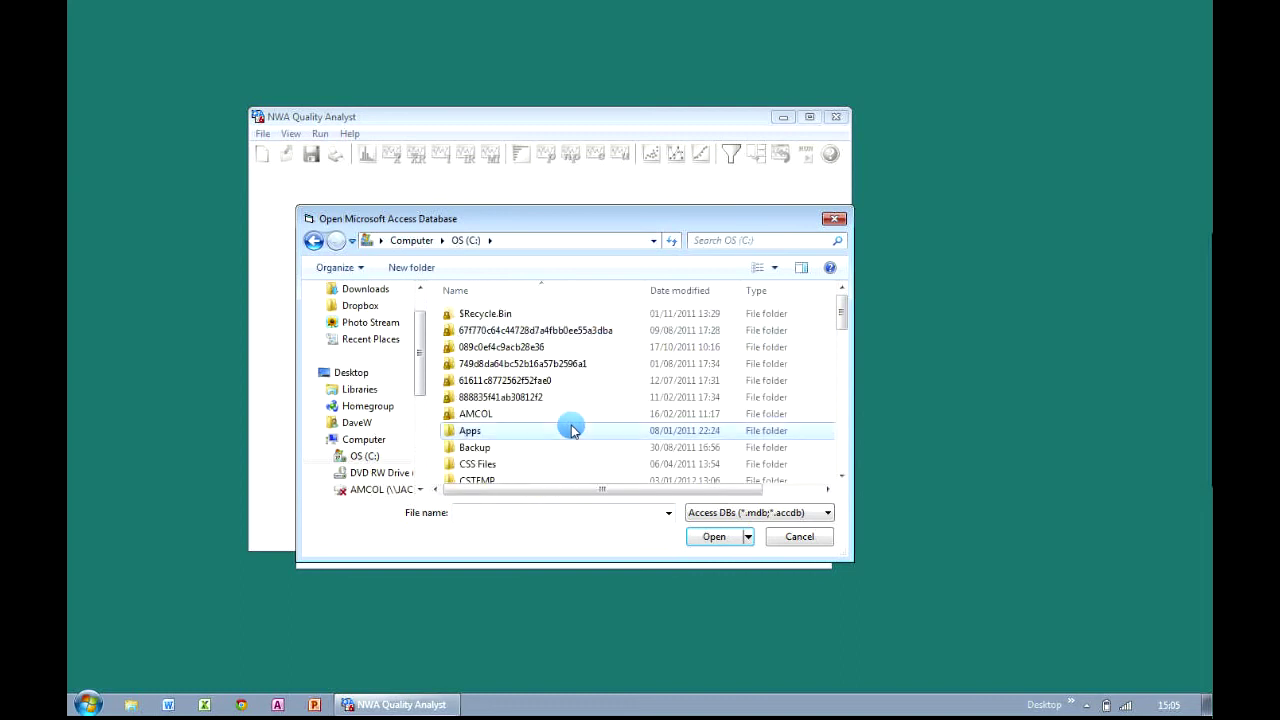
scroll(571, 429, down, 5)
double_click(554, 414)
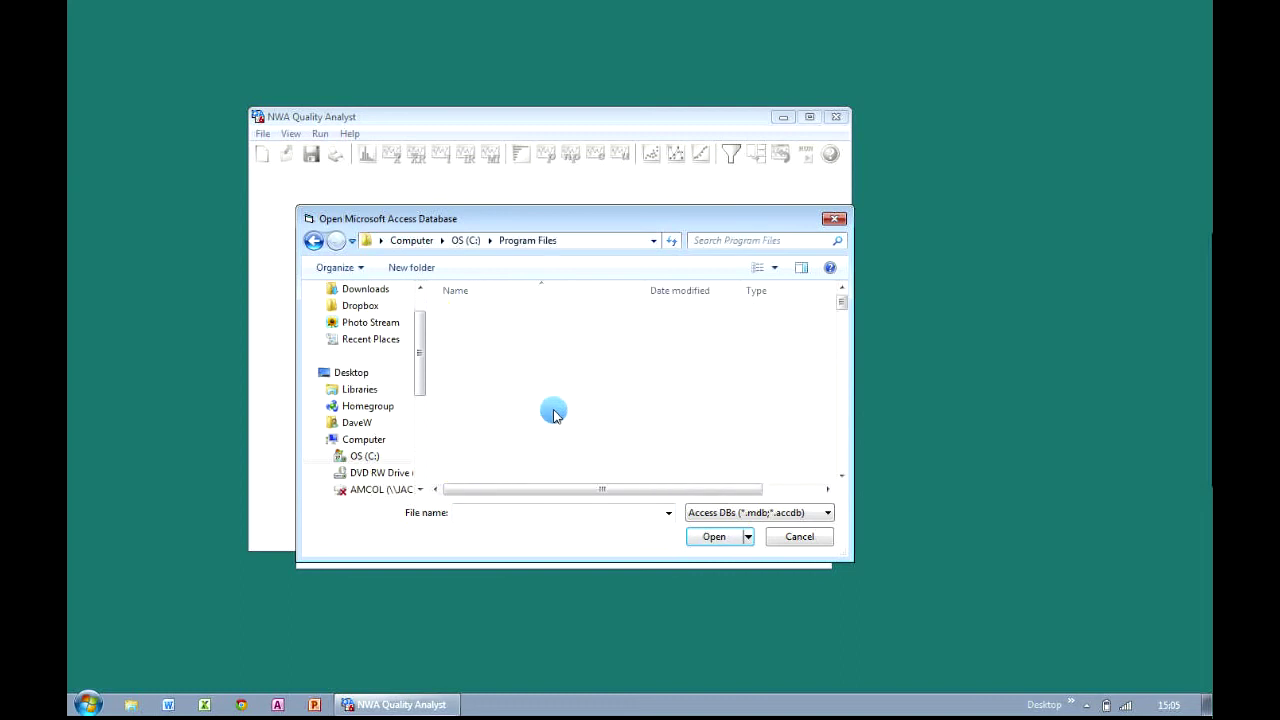
scroll(548, 395, down, 9)
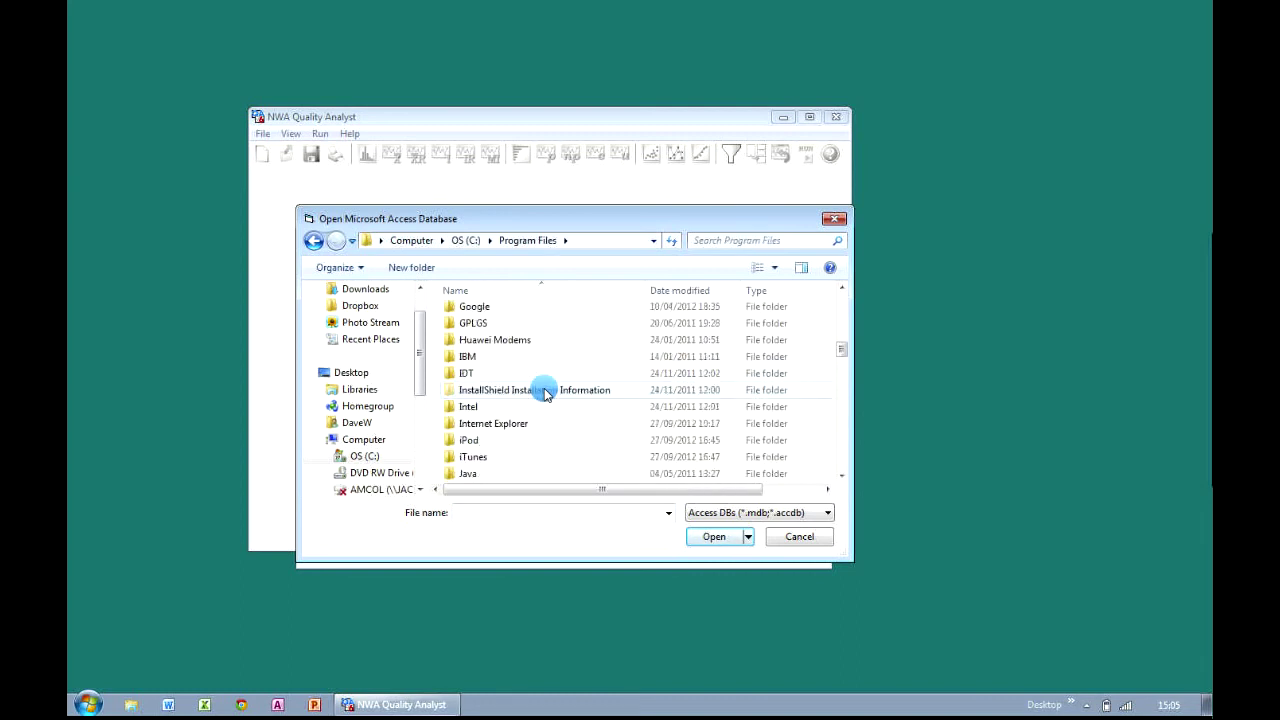
scroll(545, 394, down, 12)
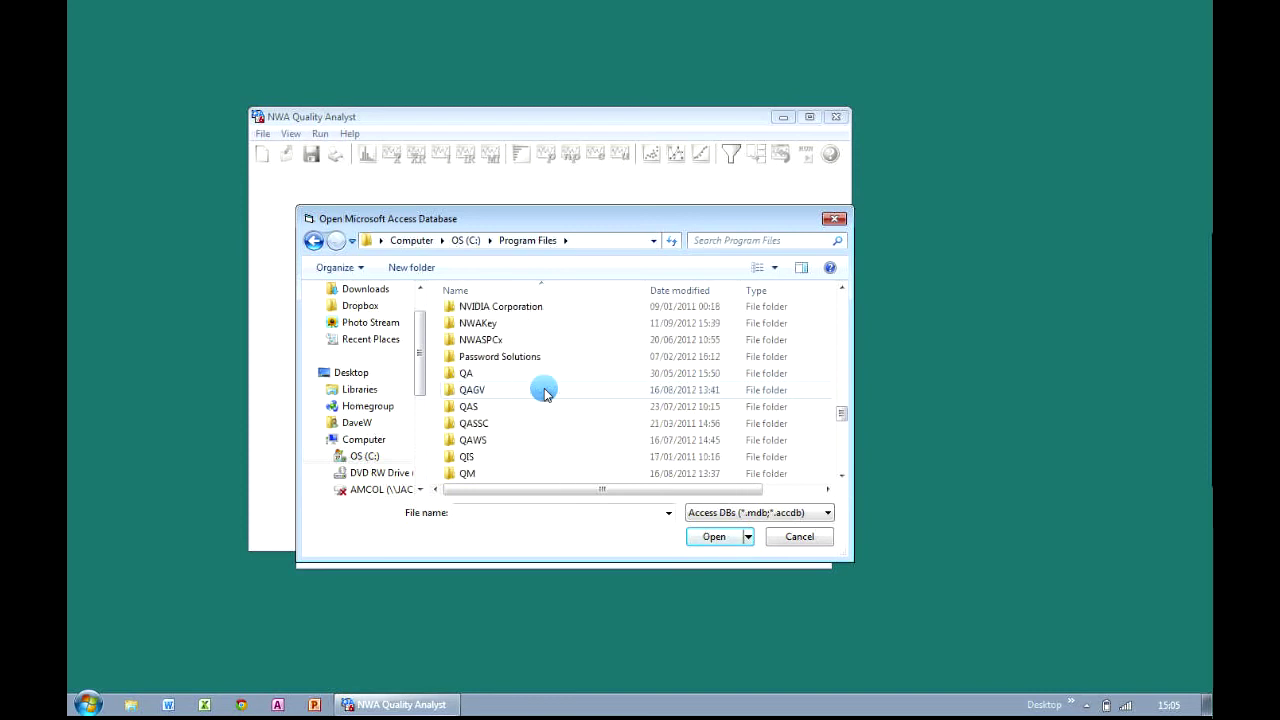
scroll(545, 394, down, 1)
double_click(546, 340)
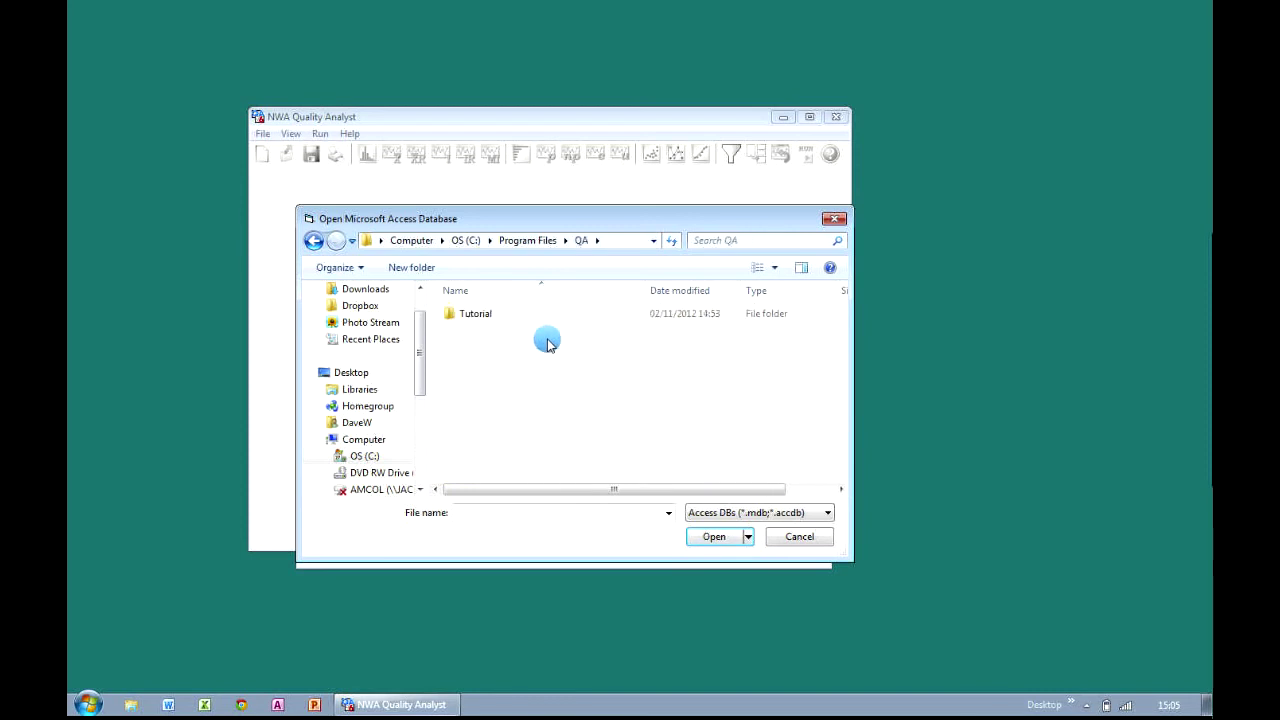
double_click(508, 315)
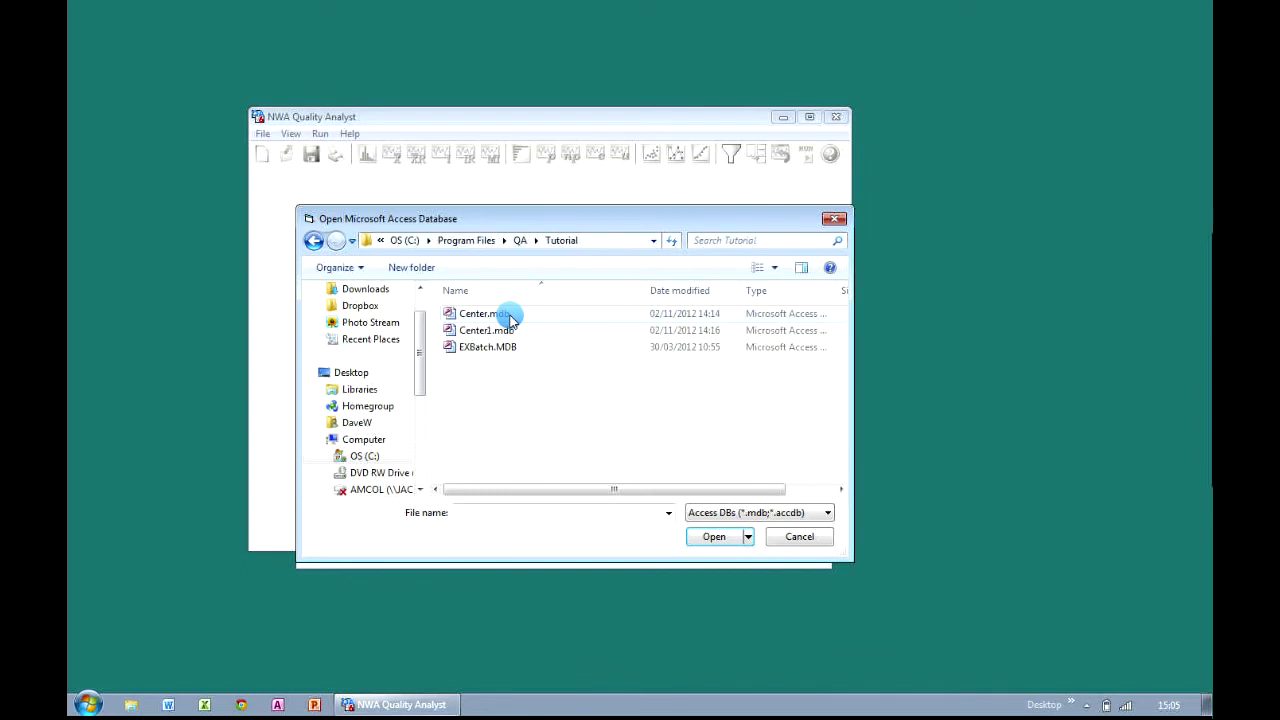
click(529, 318)
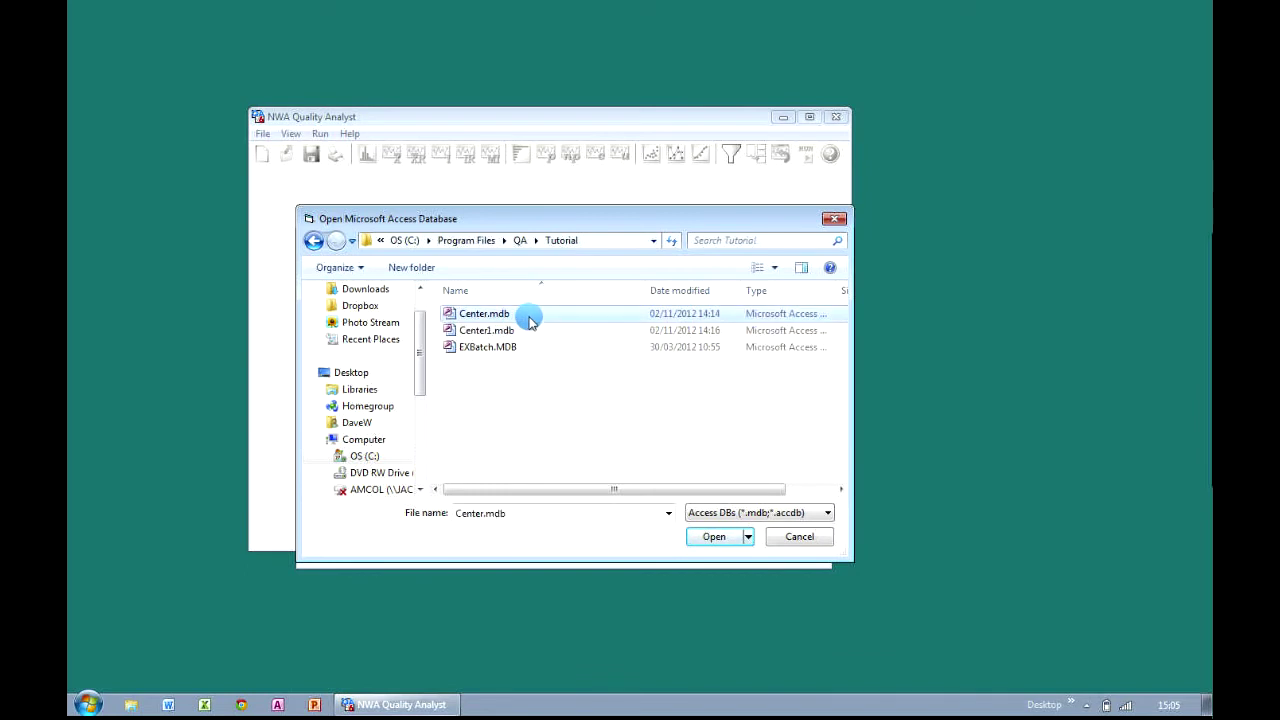
click(714, 540)
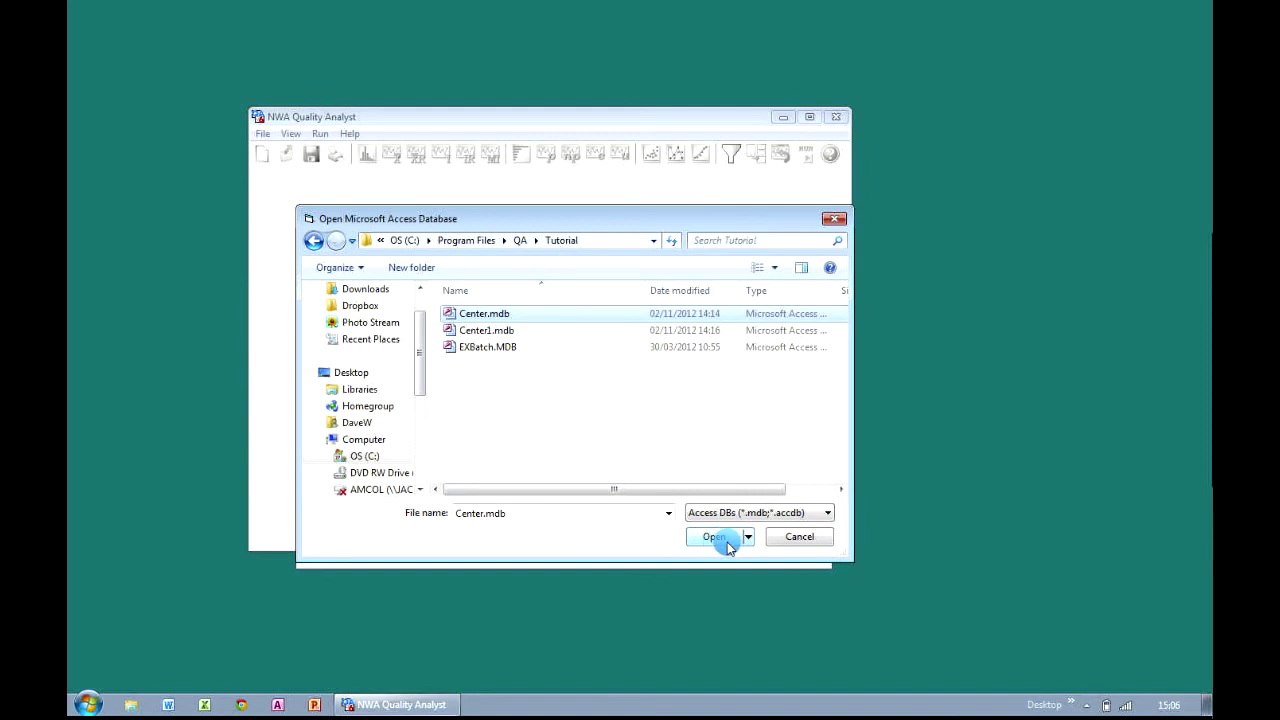
click(727, 545)
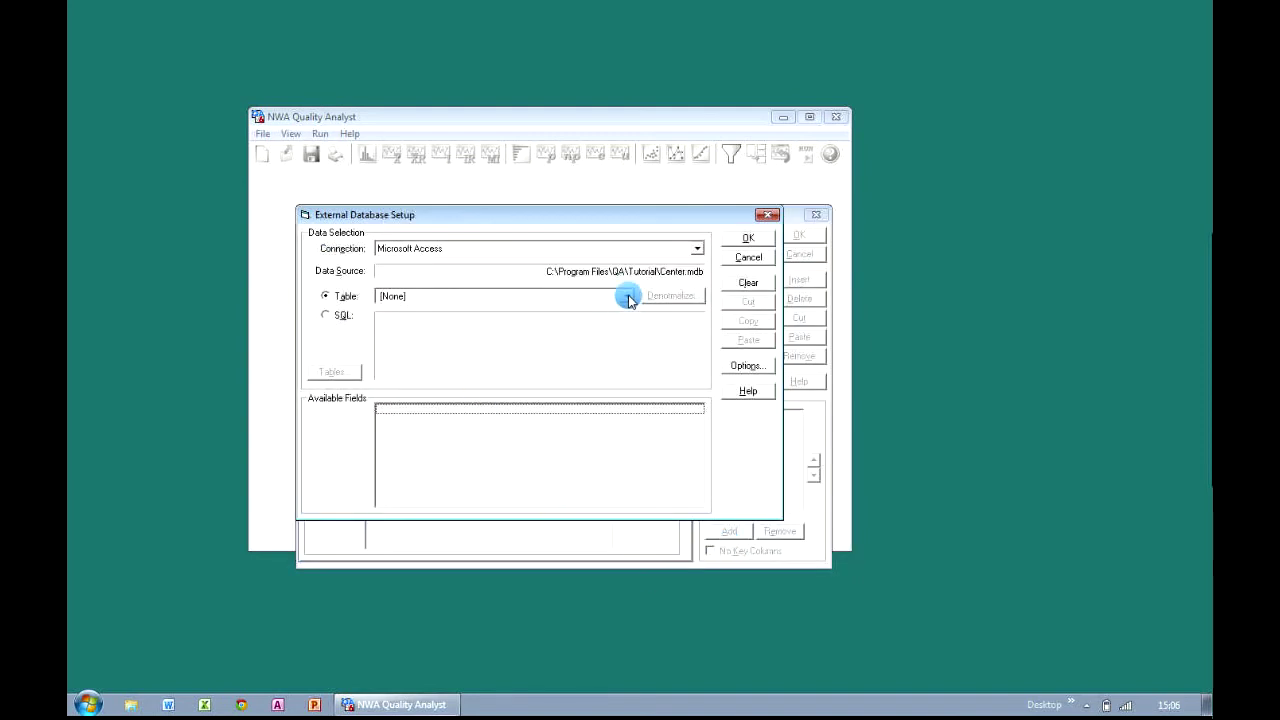
Use the LabData table as the external source and assign all of its fields to the data set columns.
click(629, 297)
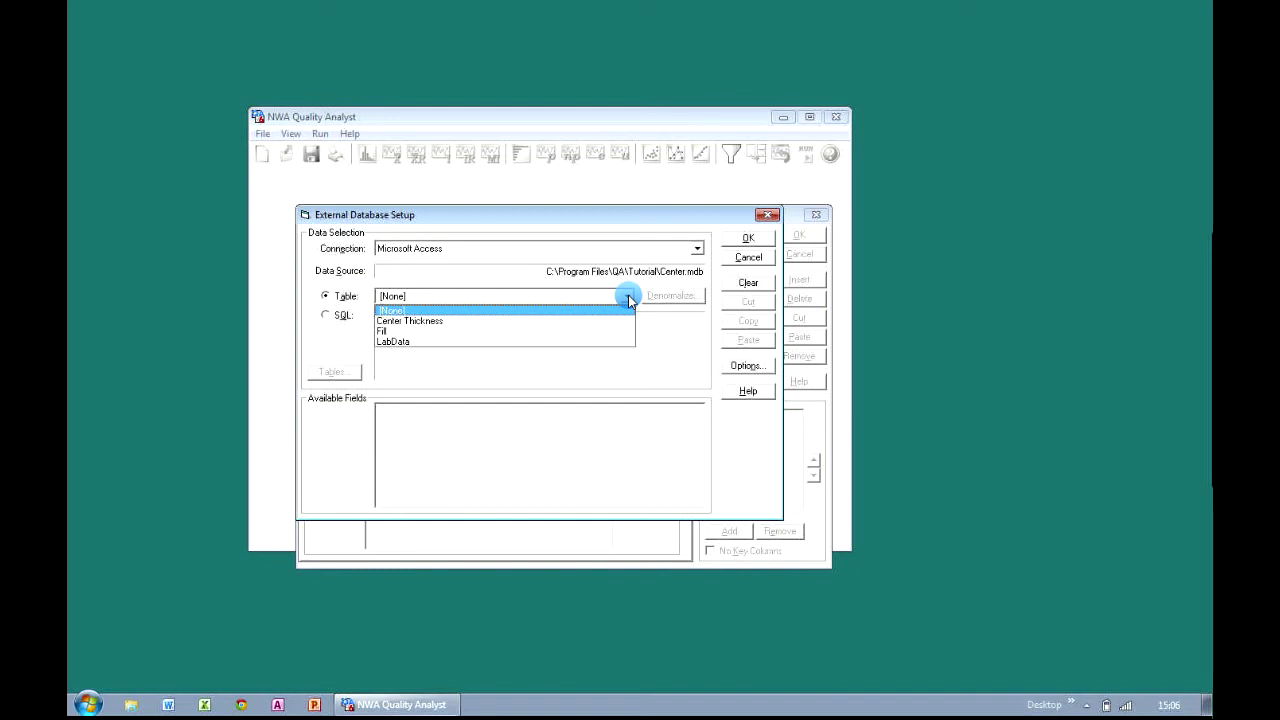
click(538, 342)
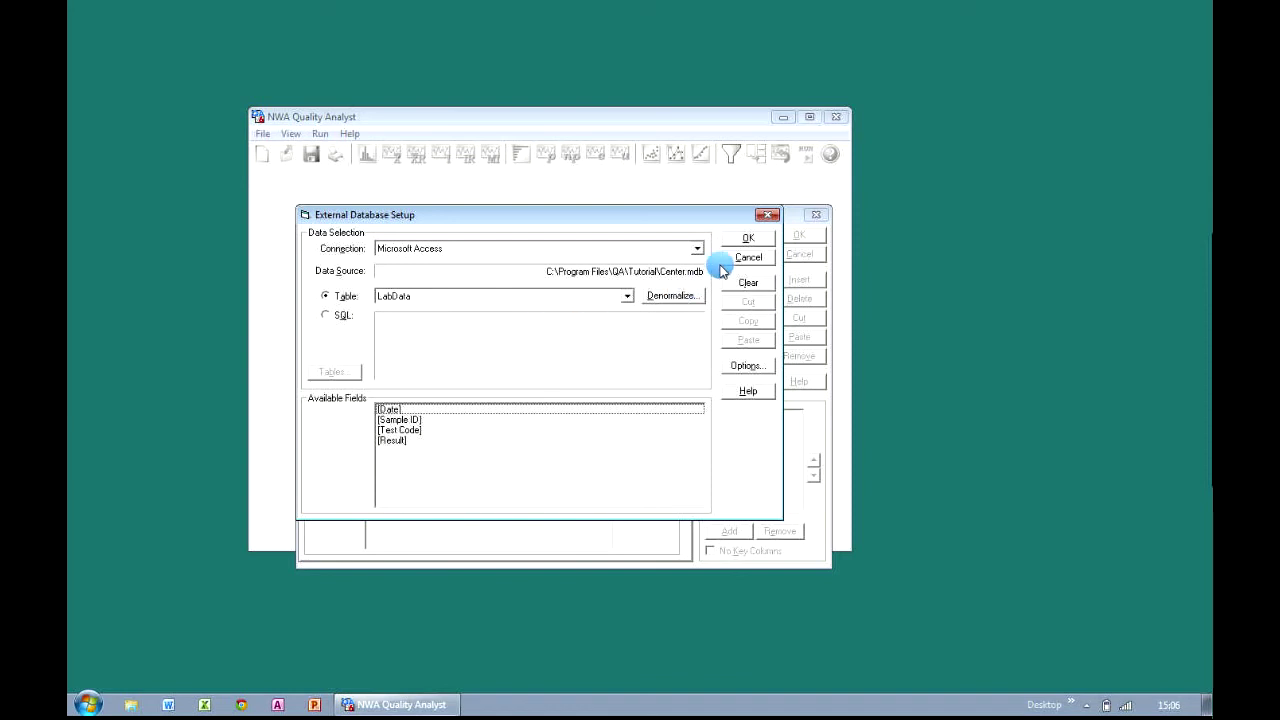
click(760, 240)
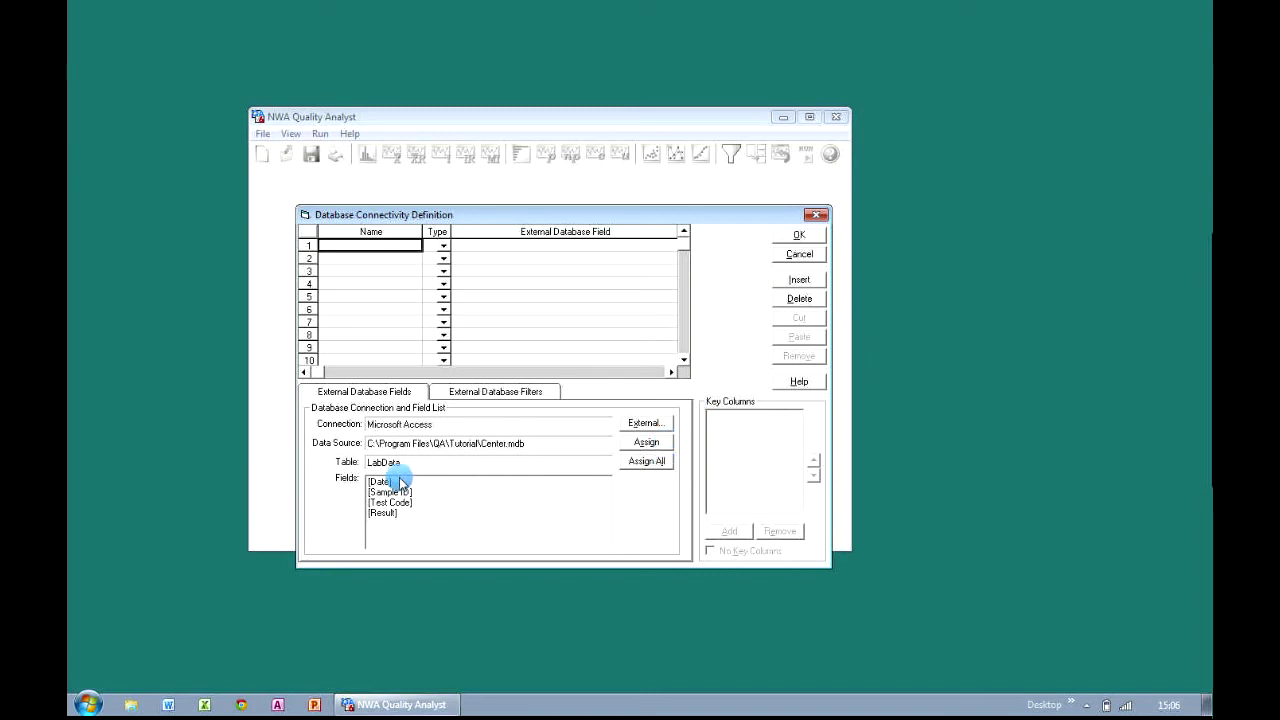
click(647, 461)
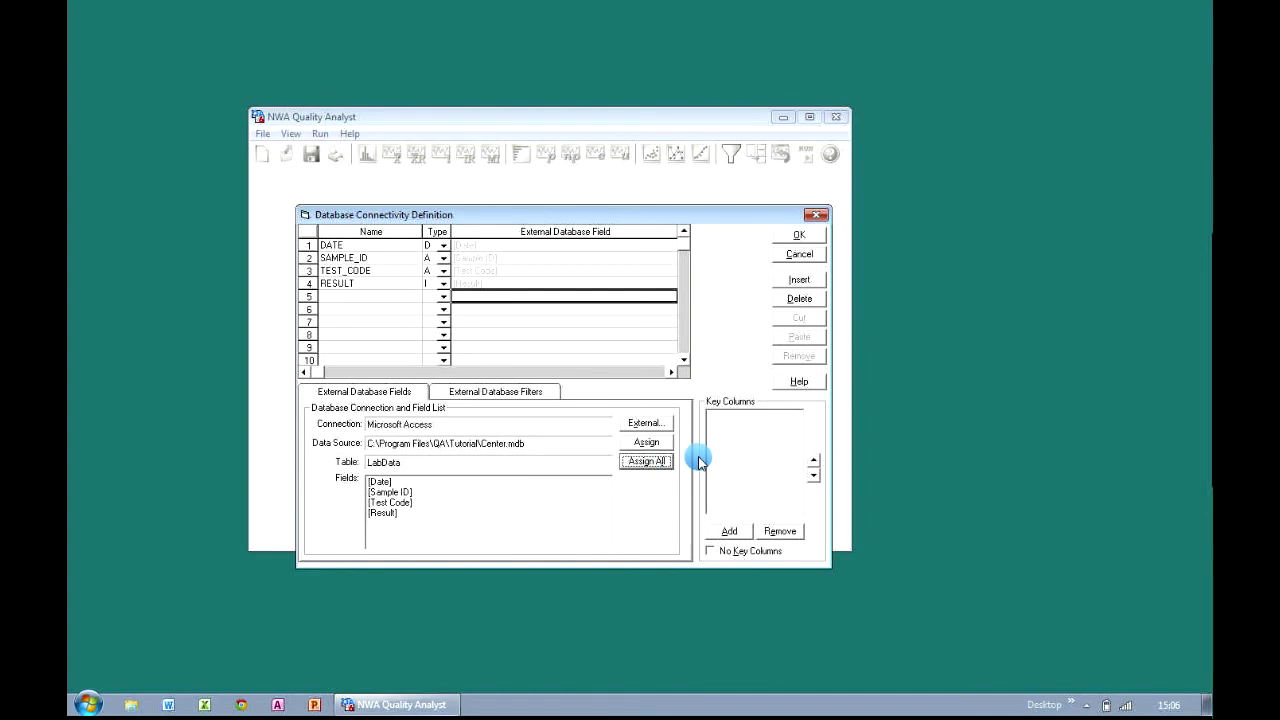
Add DATE, SAMPLE_ID and TEST_CODE as key columns and accept the database connectivity definition.
click(746, 533)
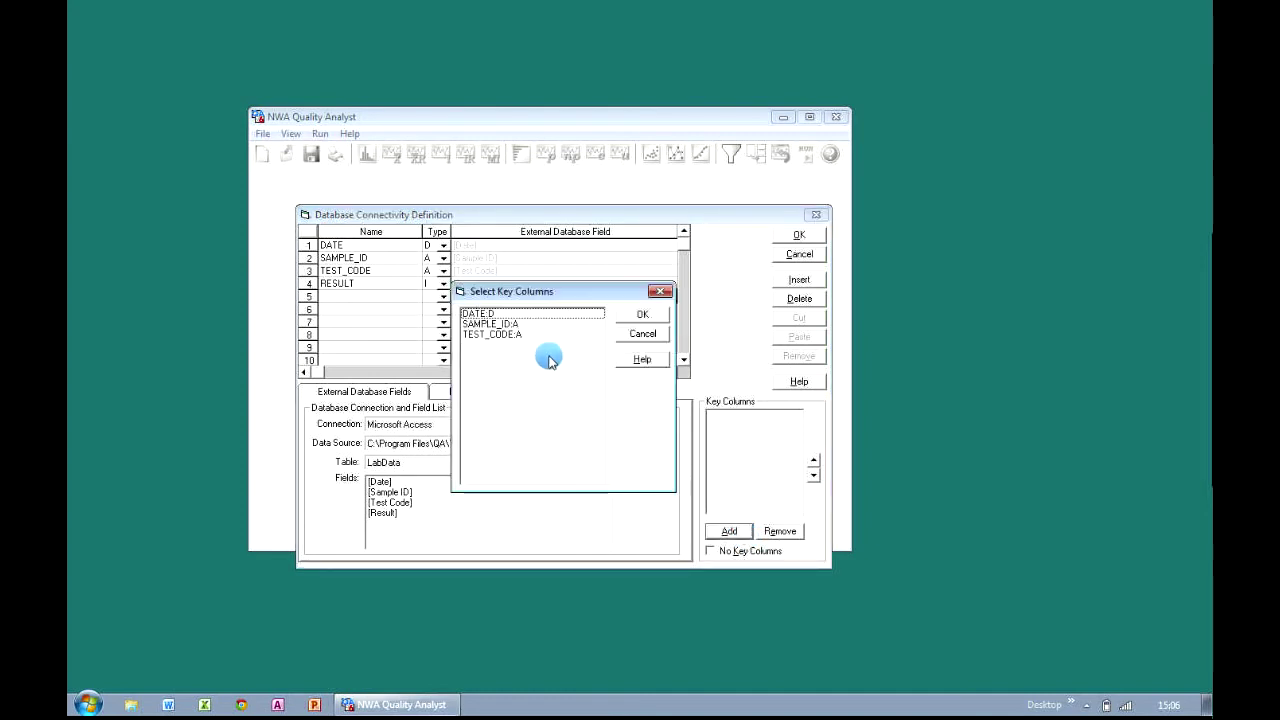
click(528, 324)
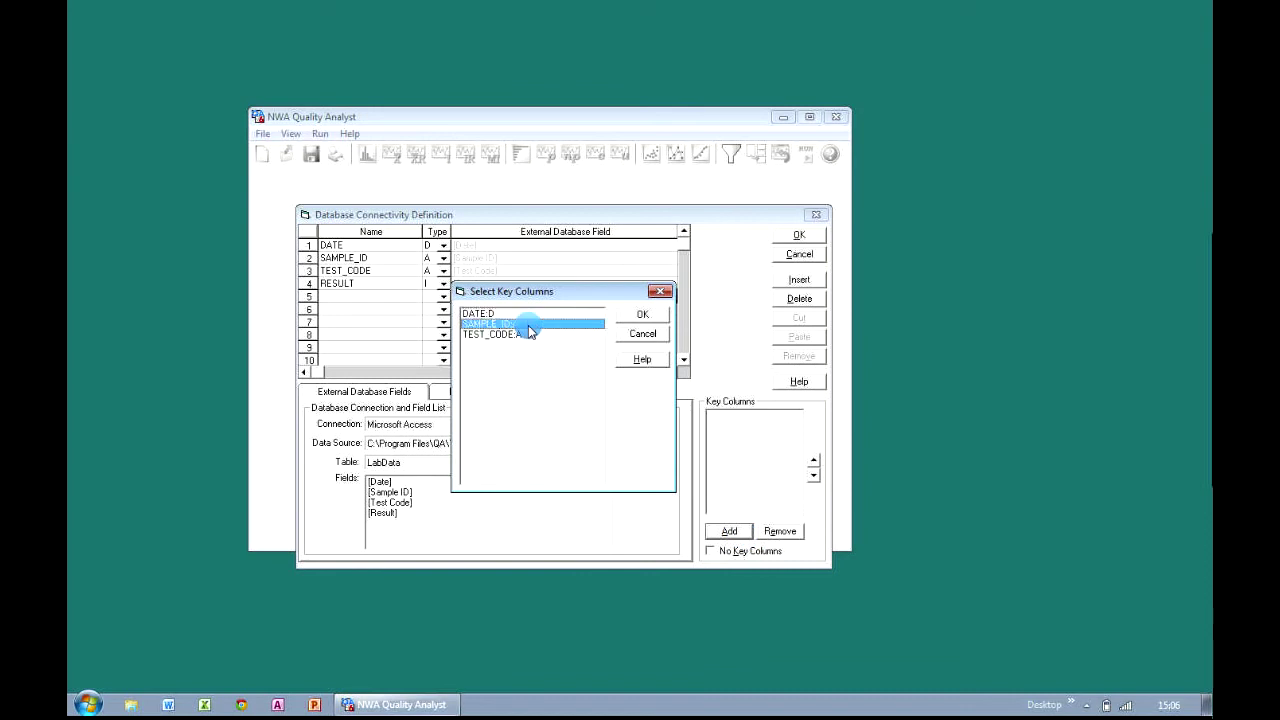
click(677, 318)
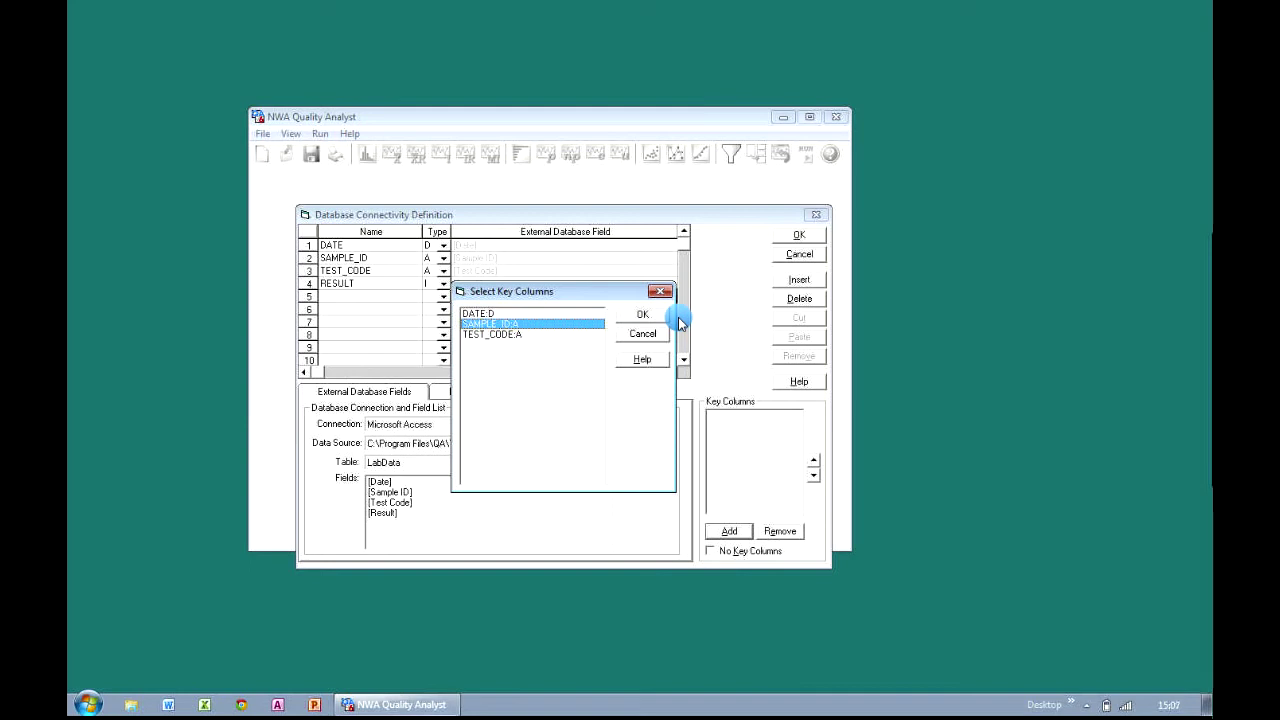
click(562, 314)
shift+click(562, 334)
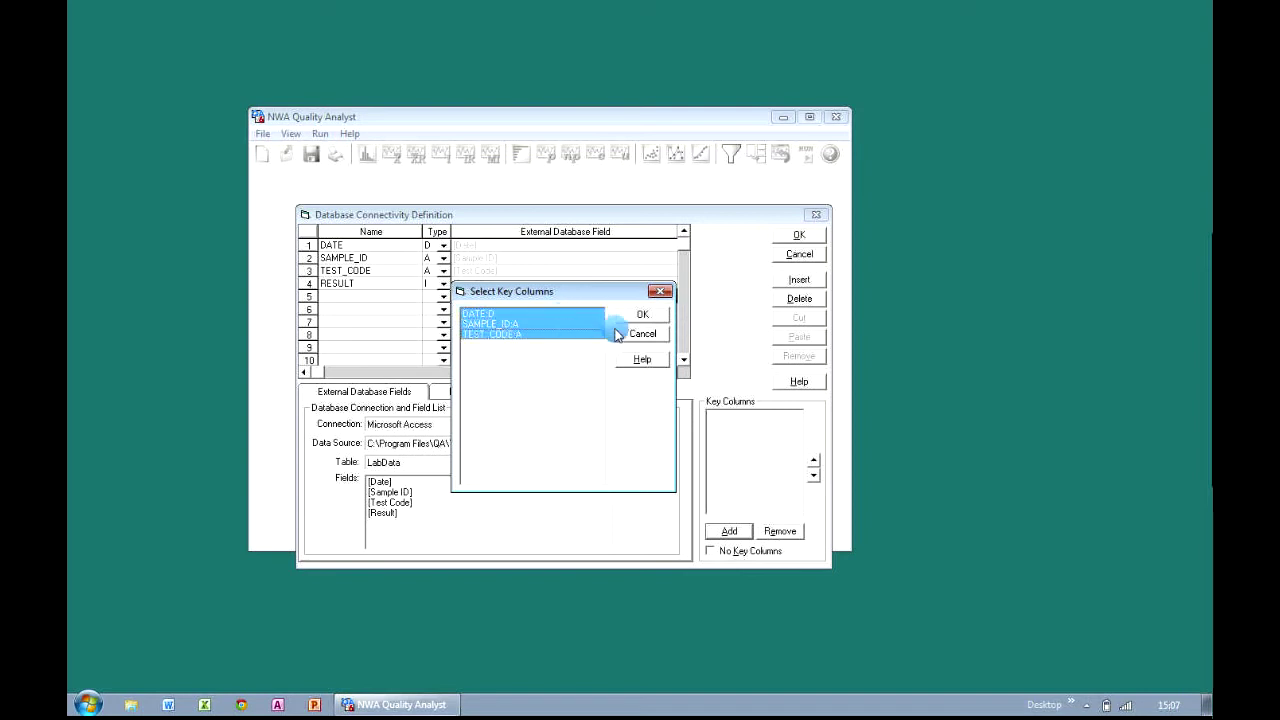
click(642, 316)
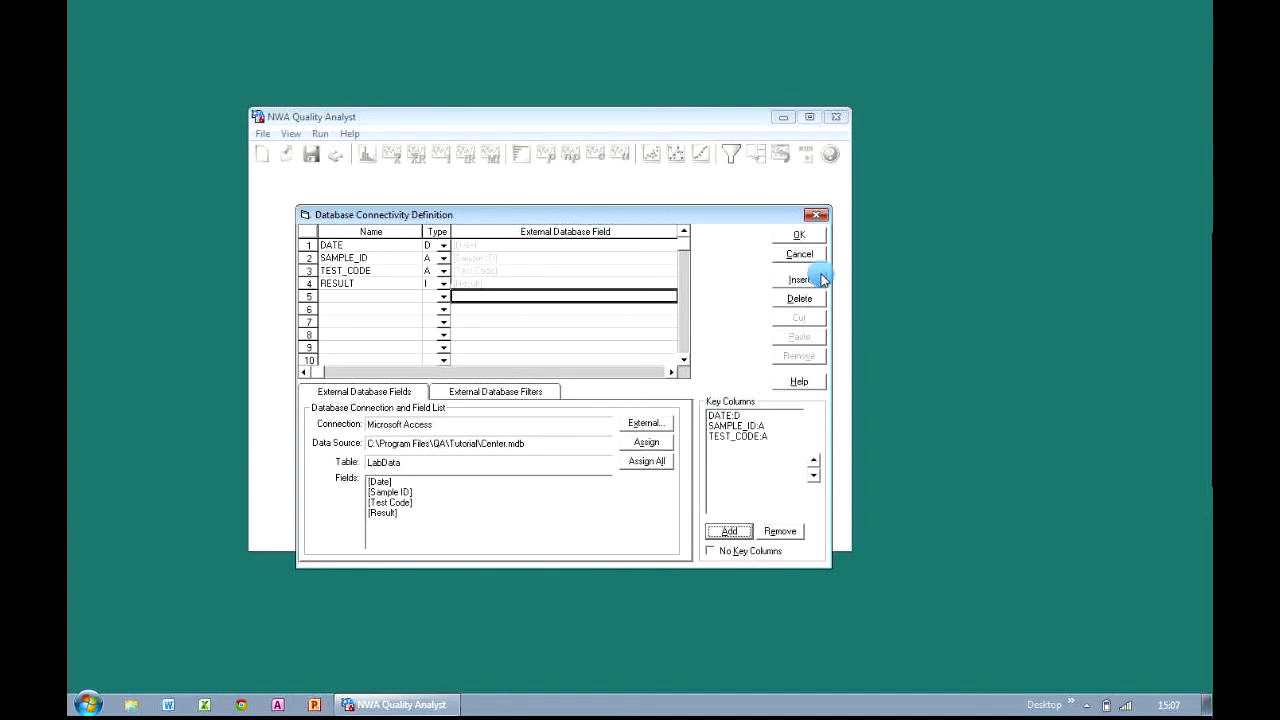
click(820, 237)
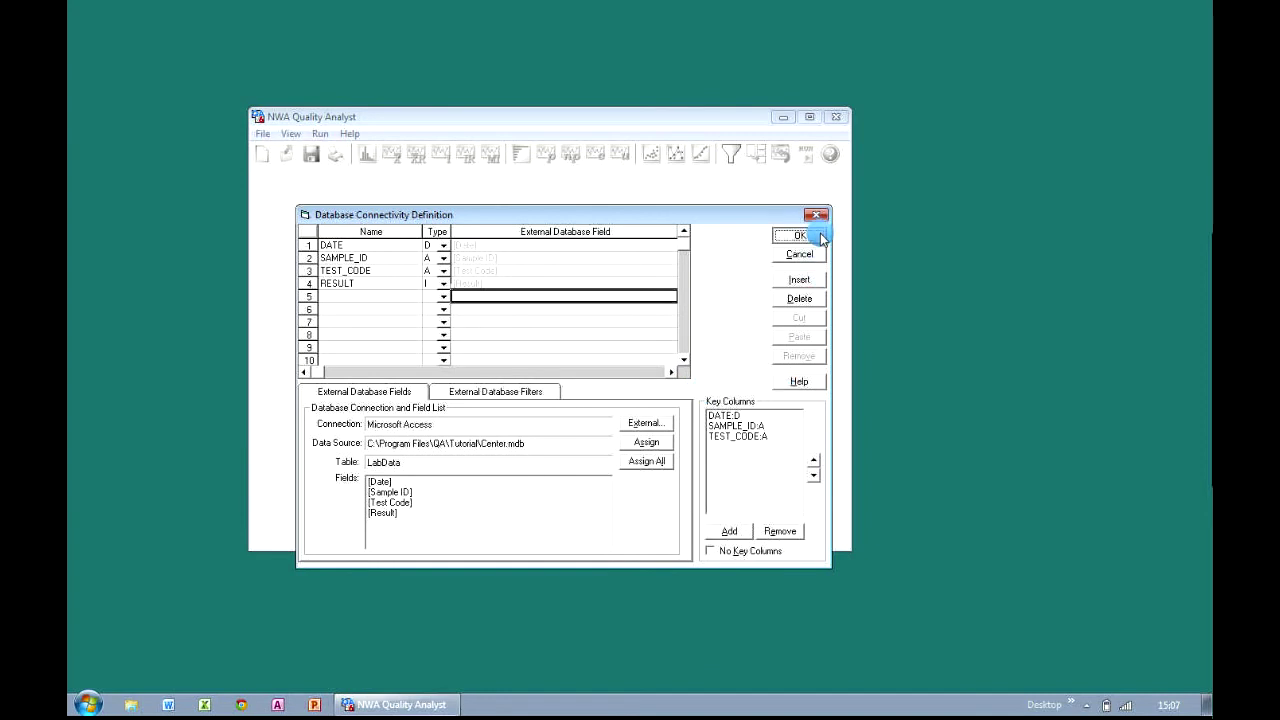
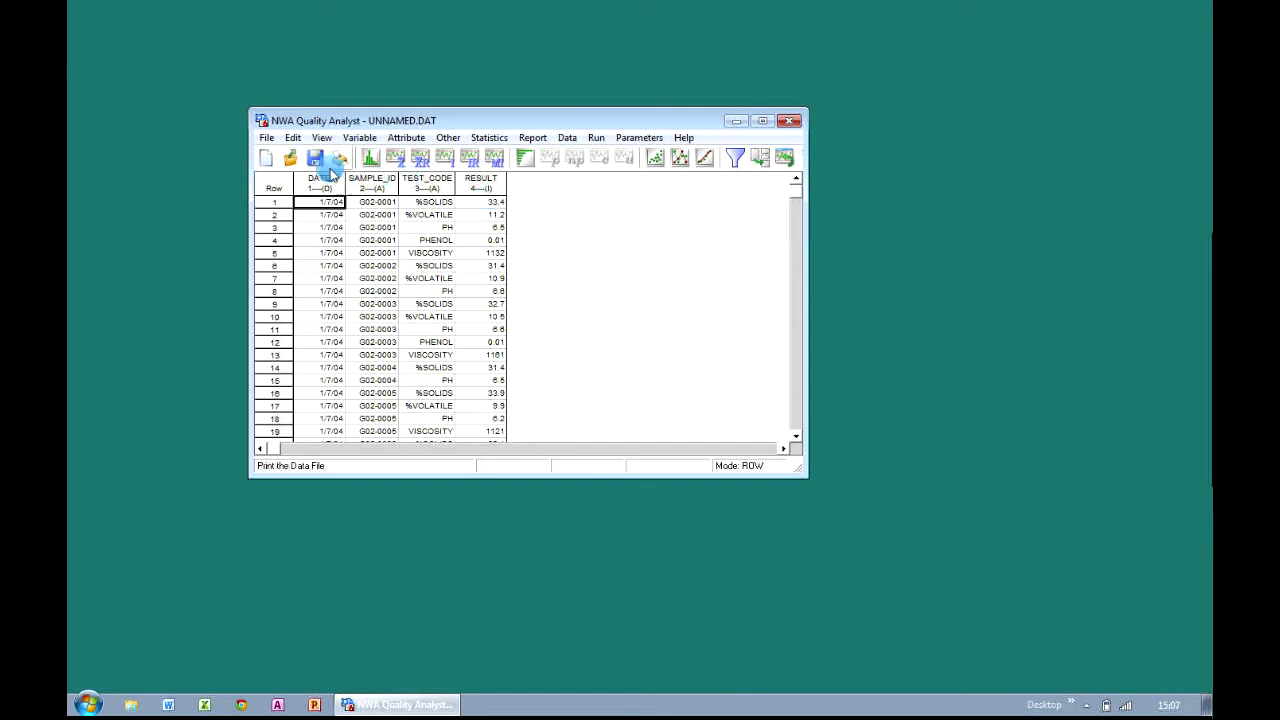
Save the data set on the Desktop as Data from Access.
click(267, 137)
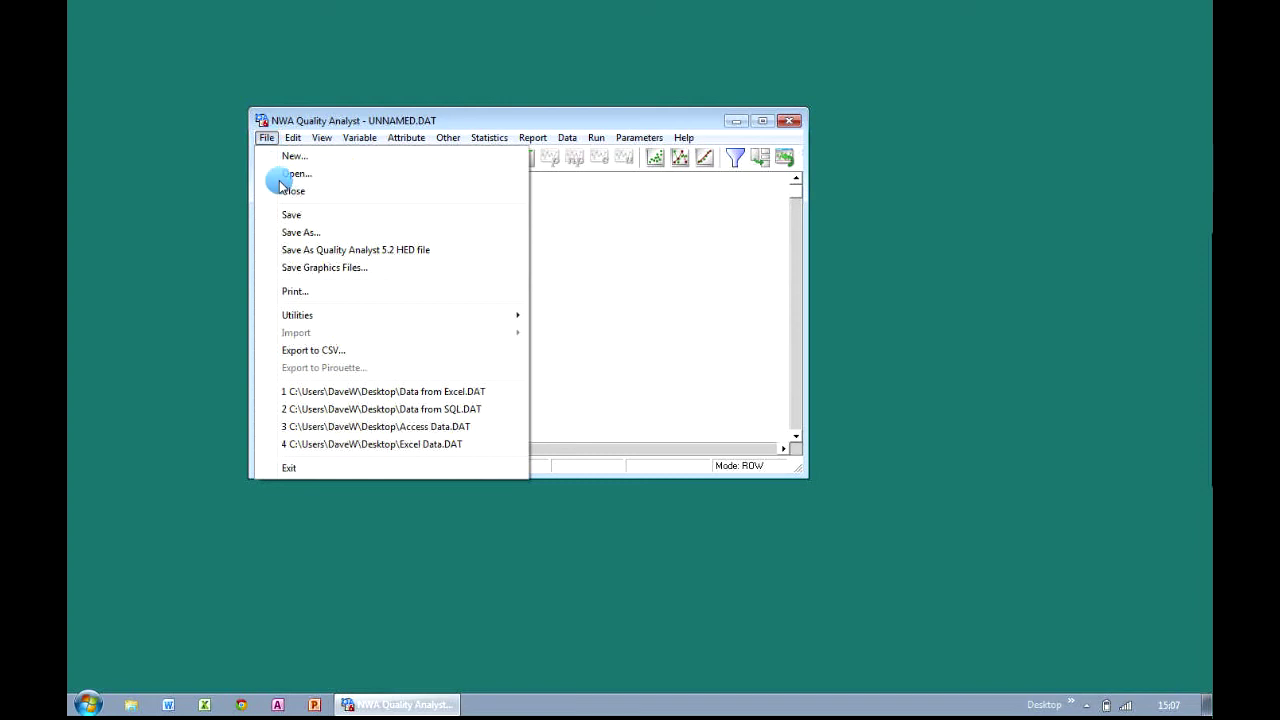
click(295, 232)
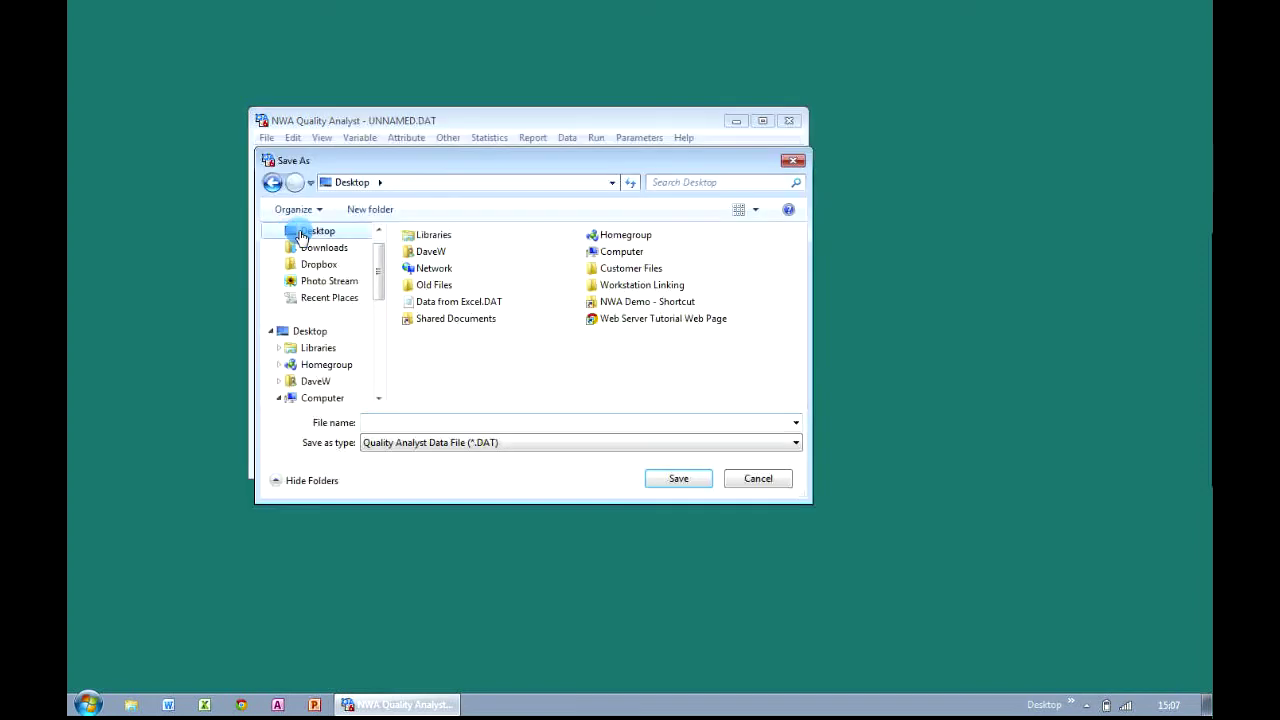
click(407, 426)
text(Data )
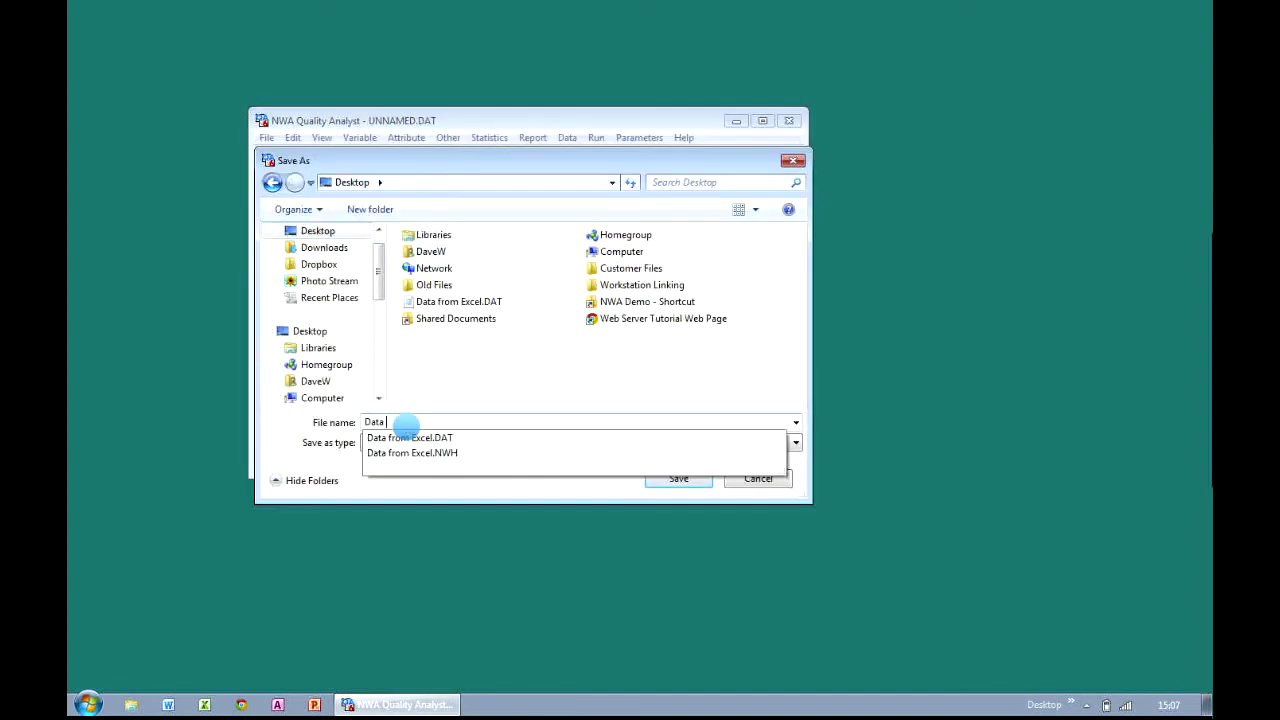
text(from Access)
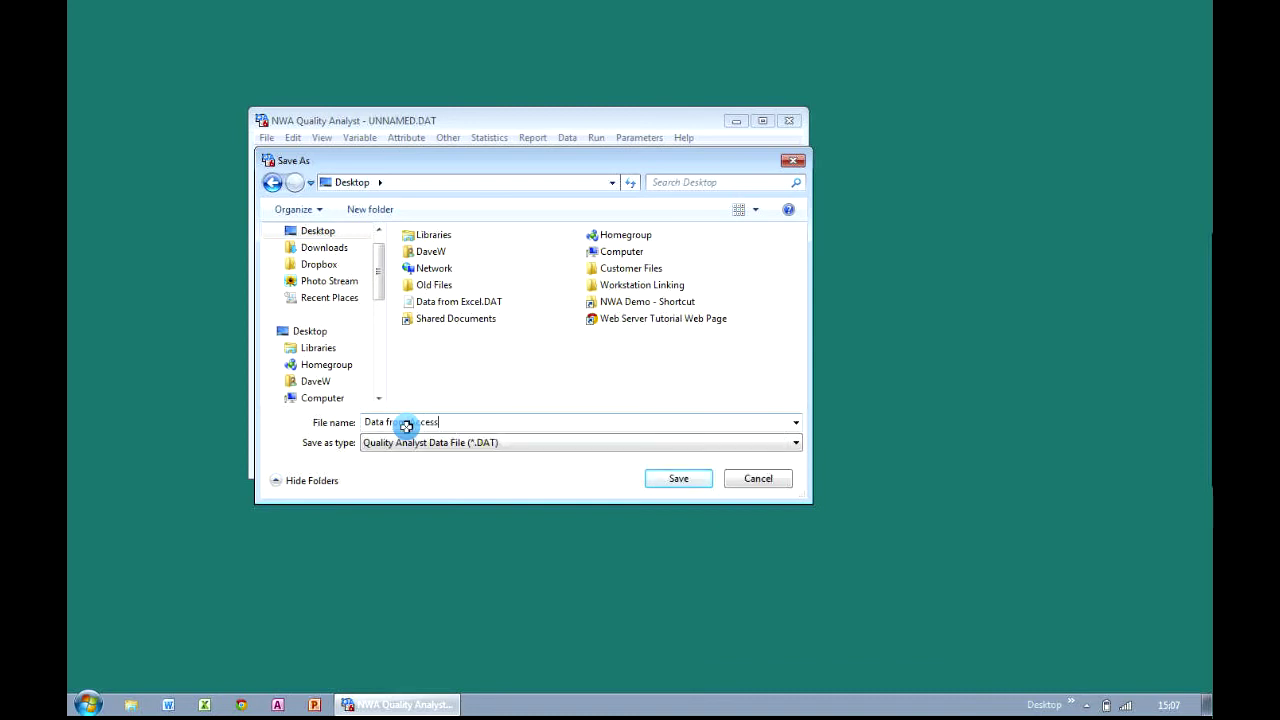
key(Return)
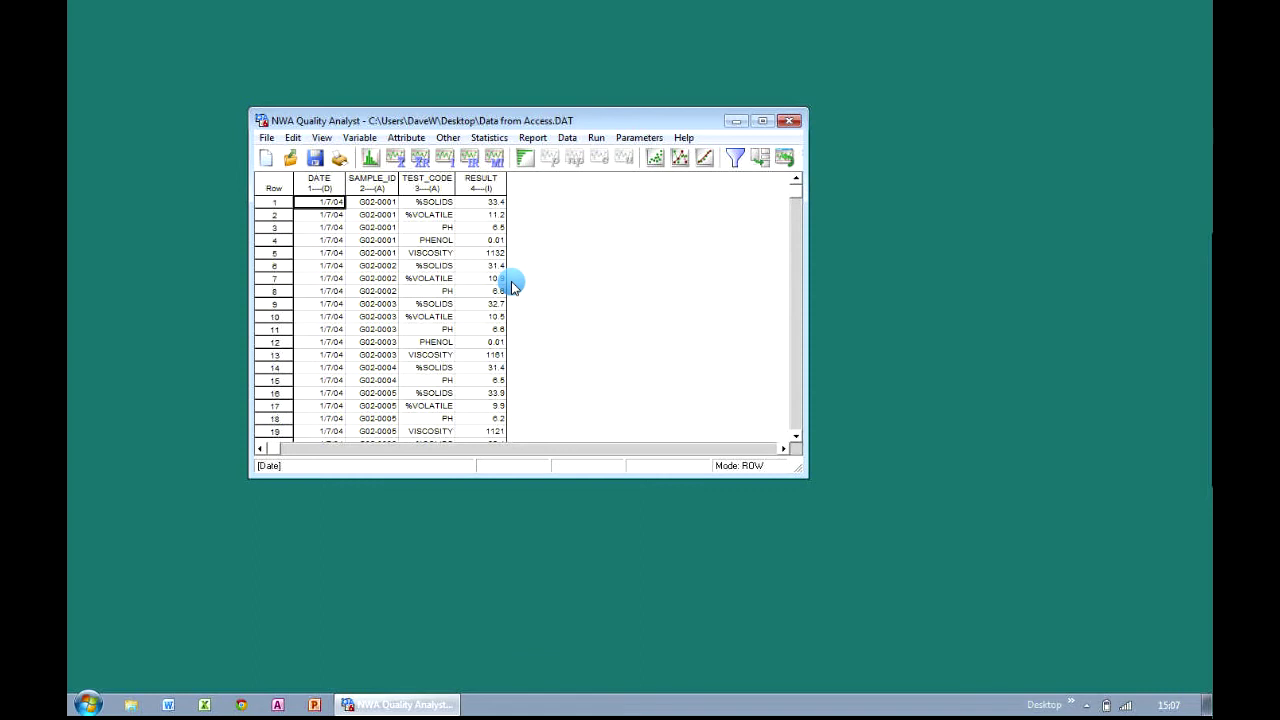
Query the database again to refresh the data set, and close the data set with its changes saved.
click(578, 136)
mouse_move(584, 134)
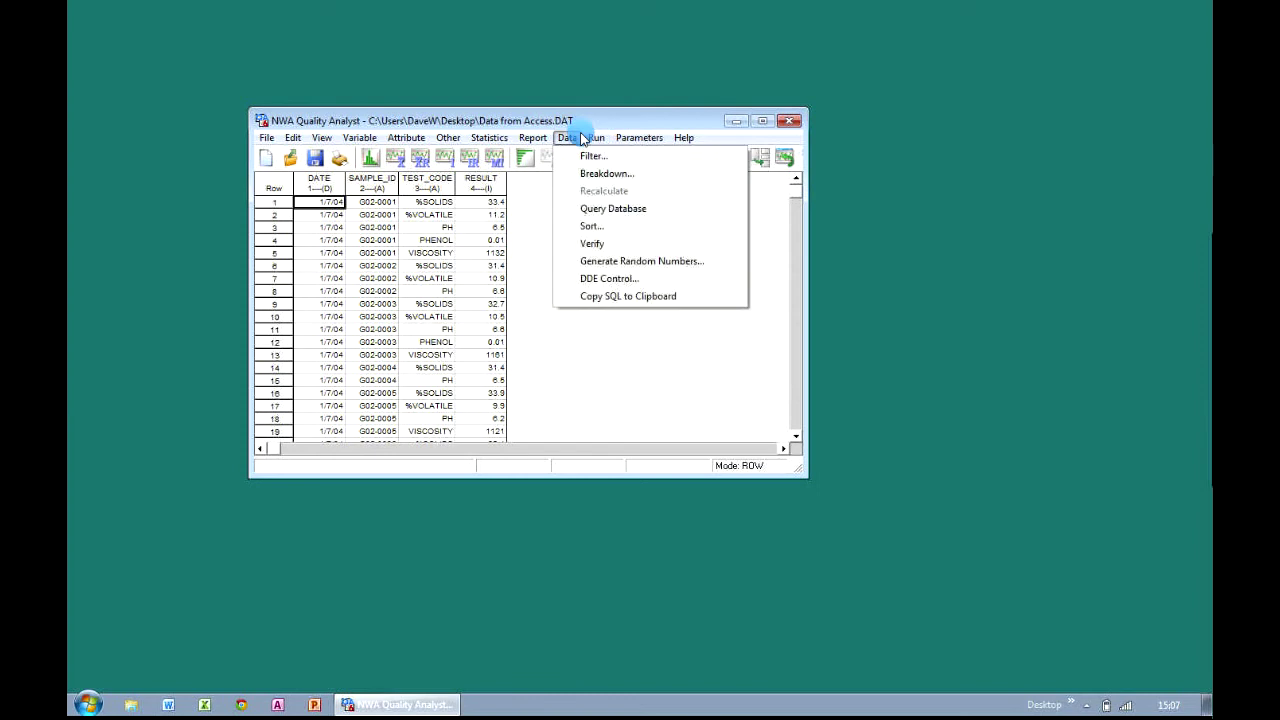
click(560, 214)
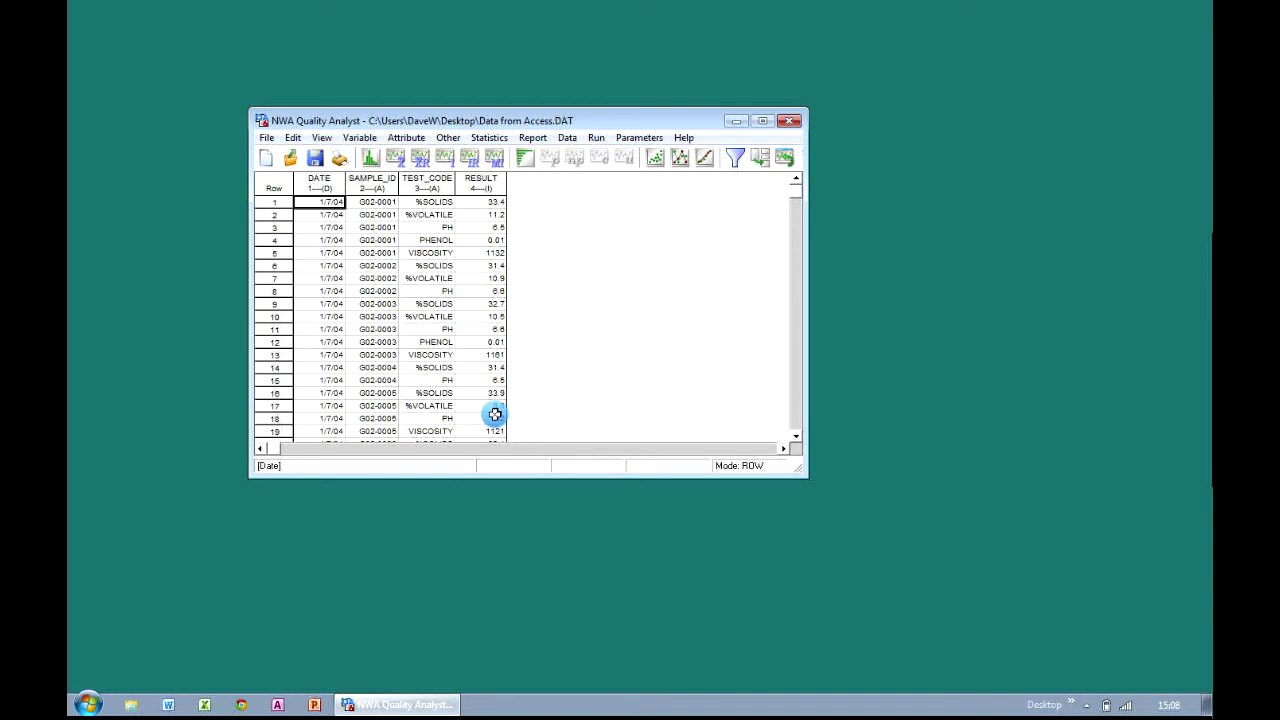
click(268, 141)
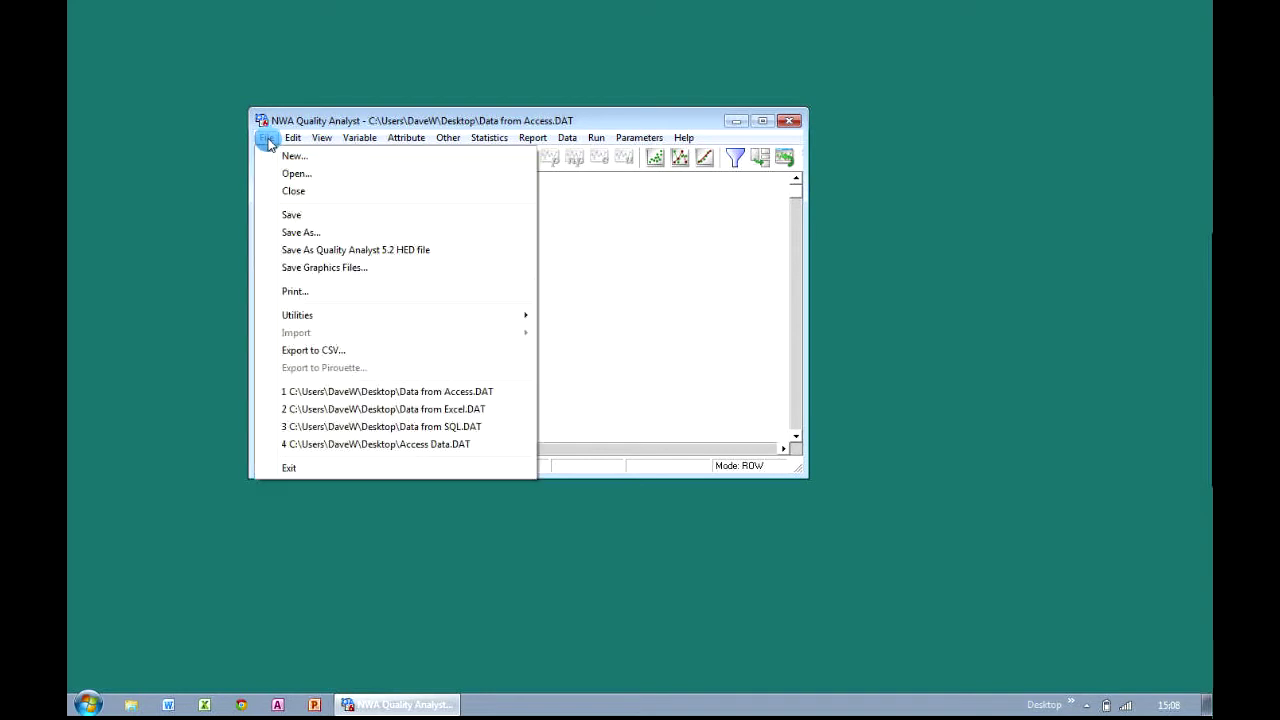
click(271, 194)
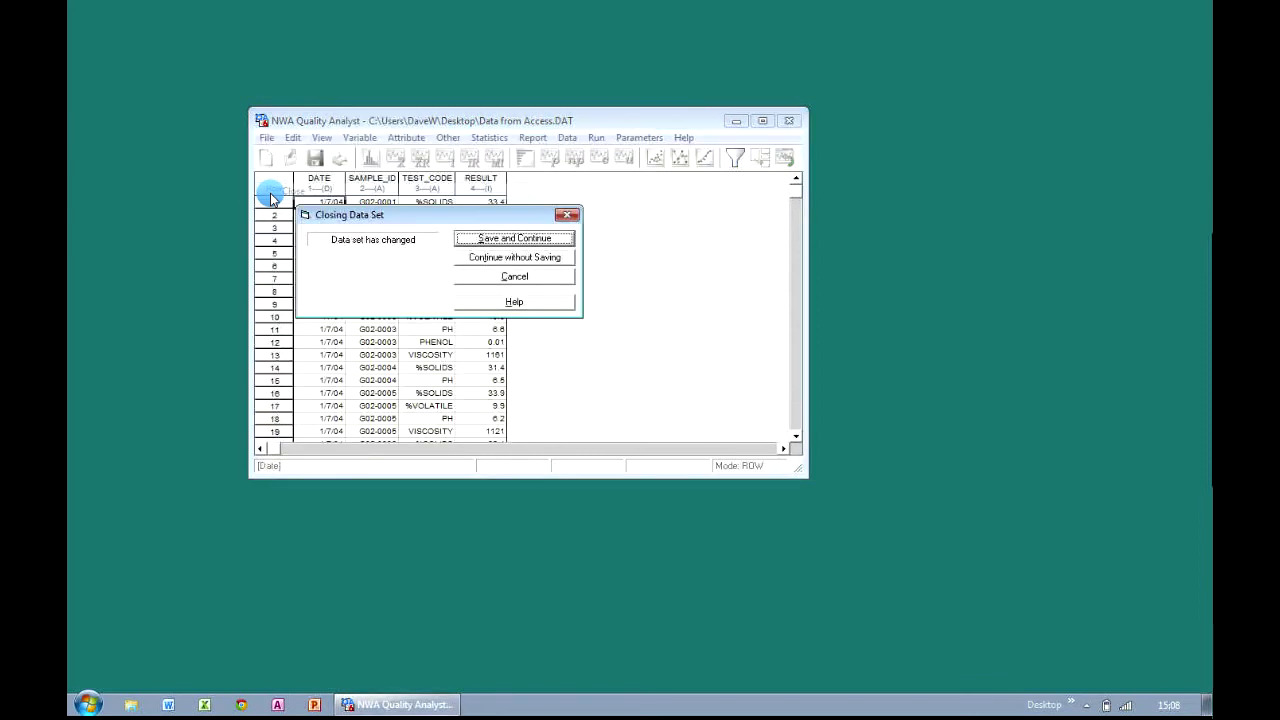
click(521, 243)
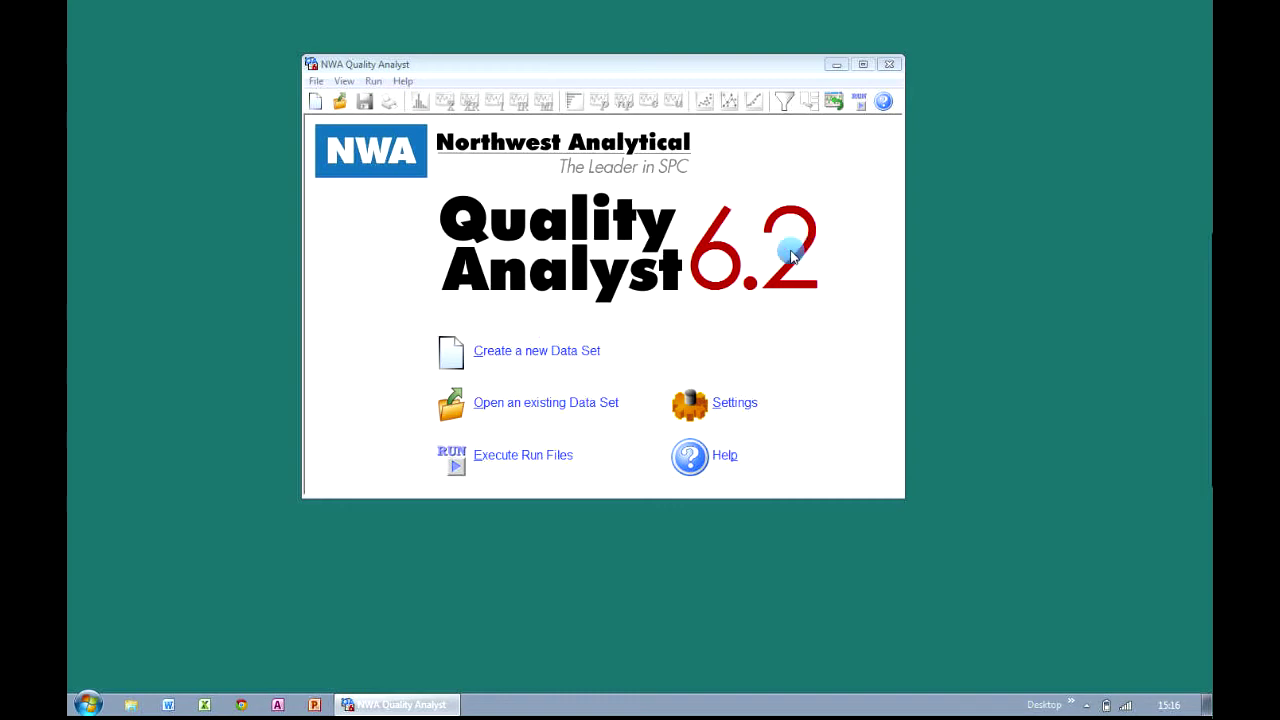
Start a new data set from a new external database using an ODBC connection.
click(594, 361)
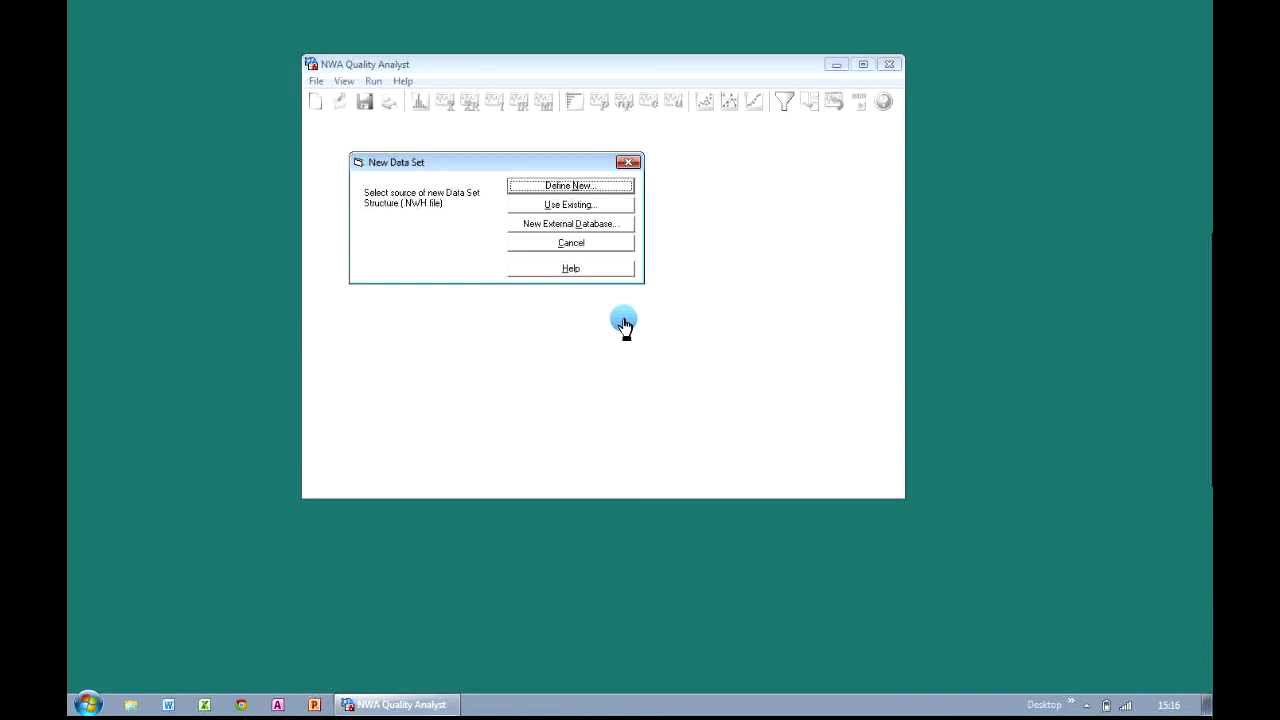
click(622, 224)
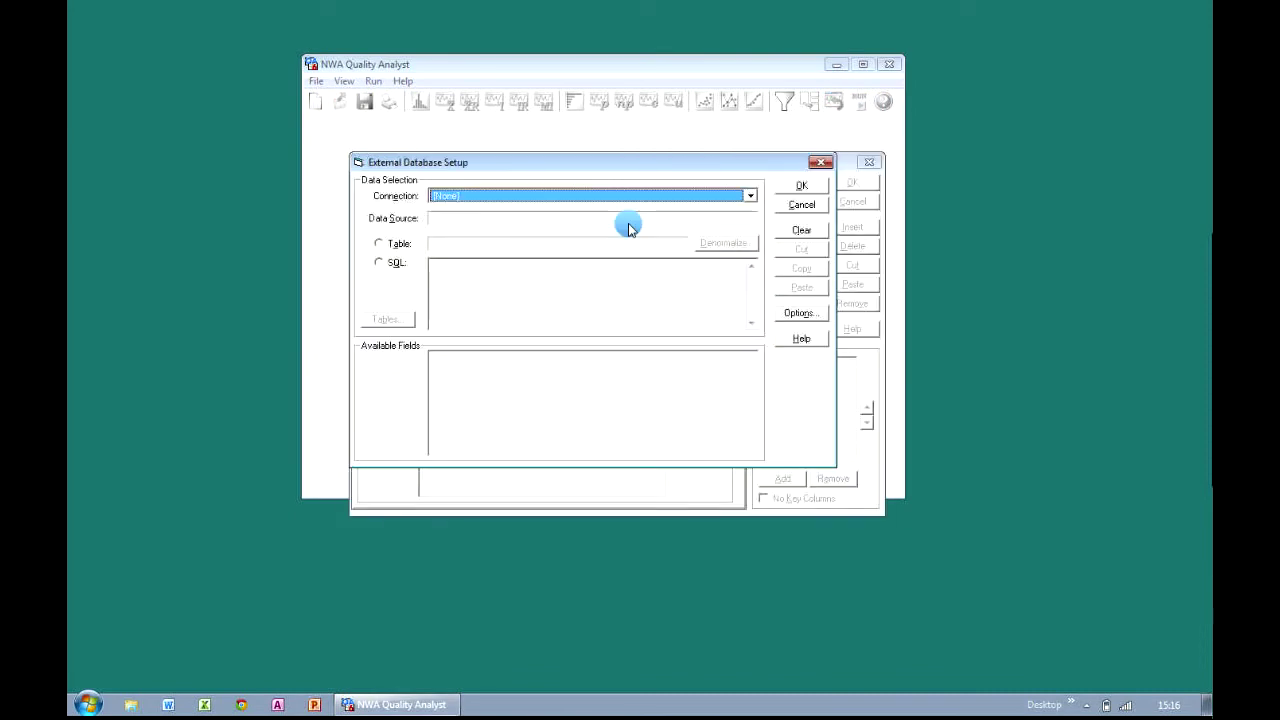
click(750, 196)
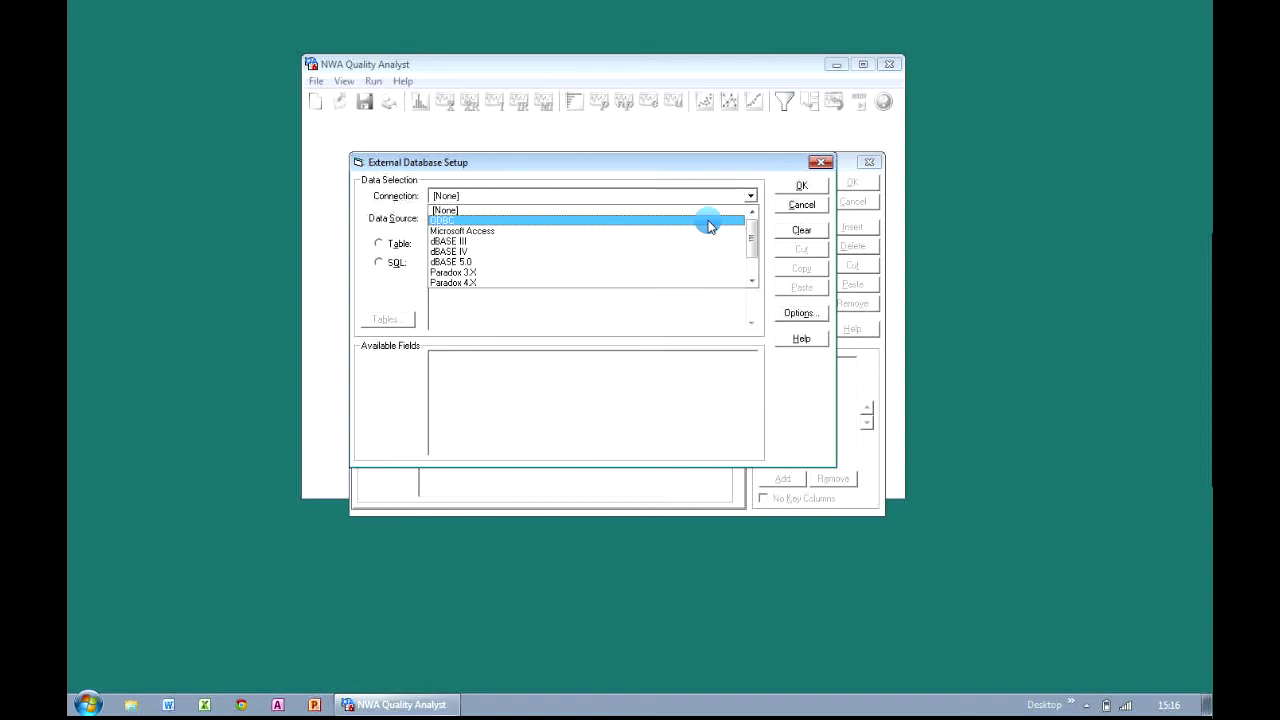
click(708, 221)
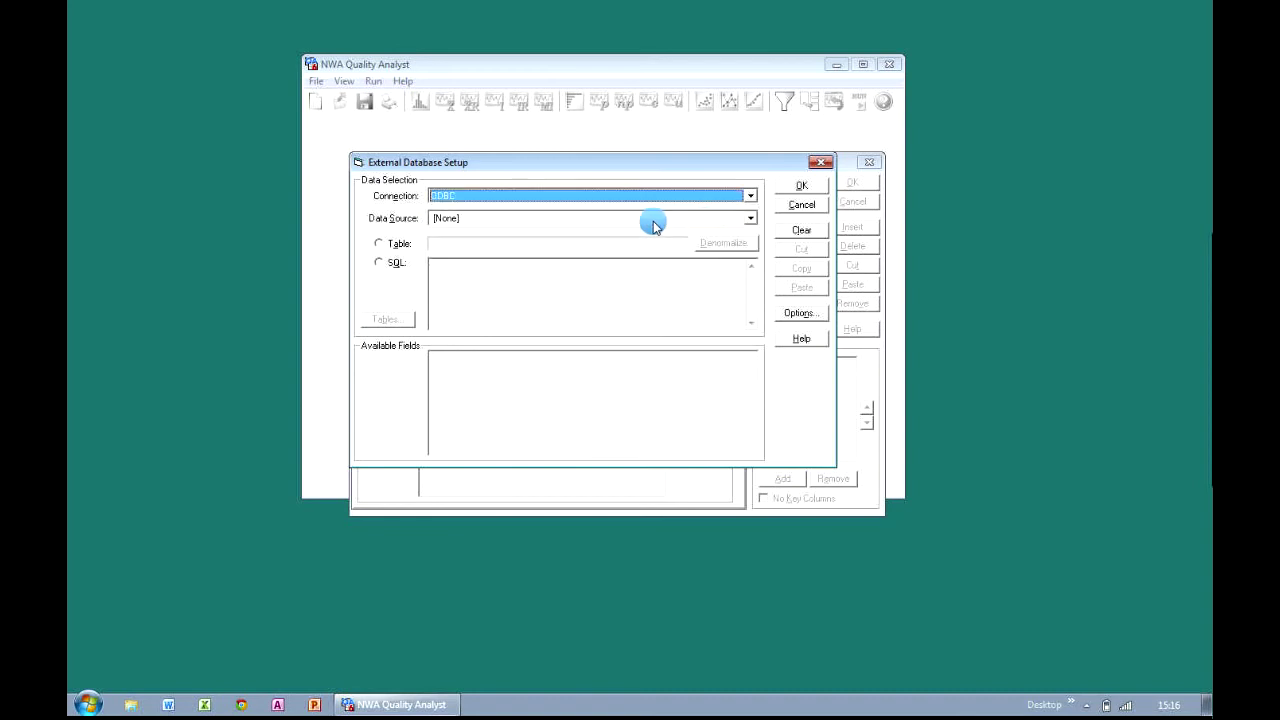
Choose TEST_SQL as the ODBC data source and dbo.'waste Treatment$' as its table, and accept the external database setup.
click(593, 221)
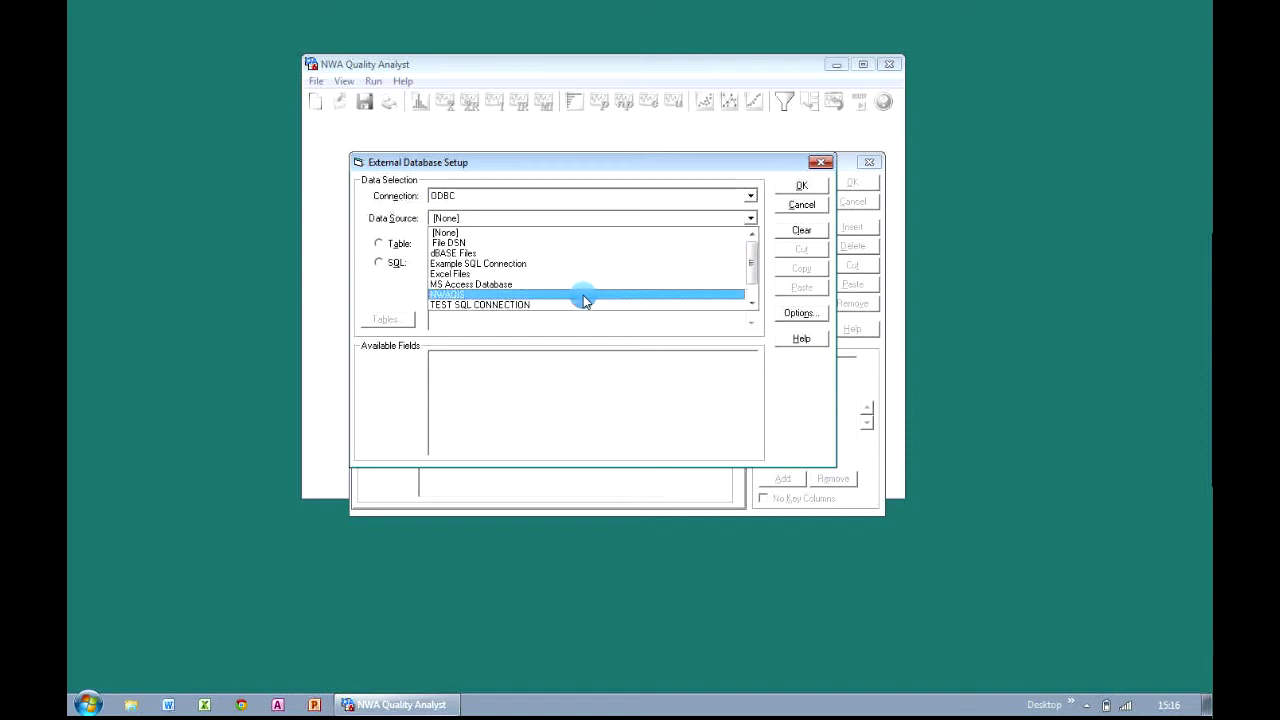
scroll(585, 297, down, 1)
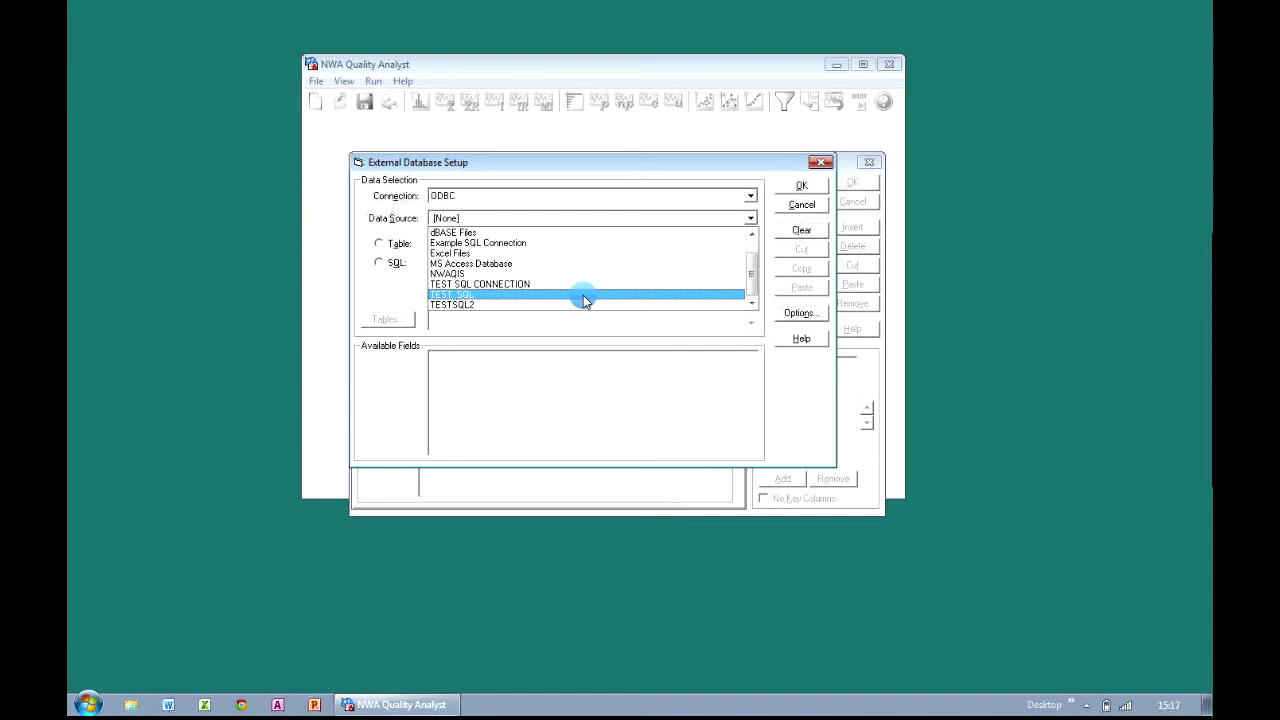
click(585, 295)
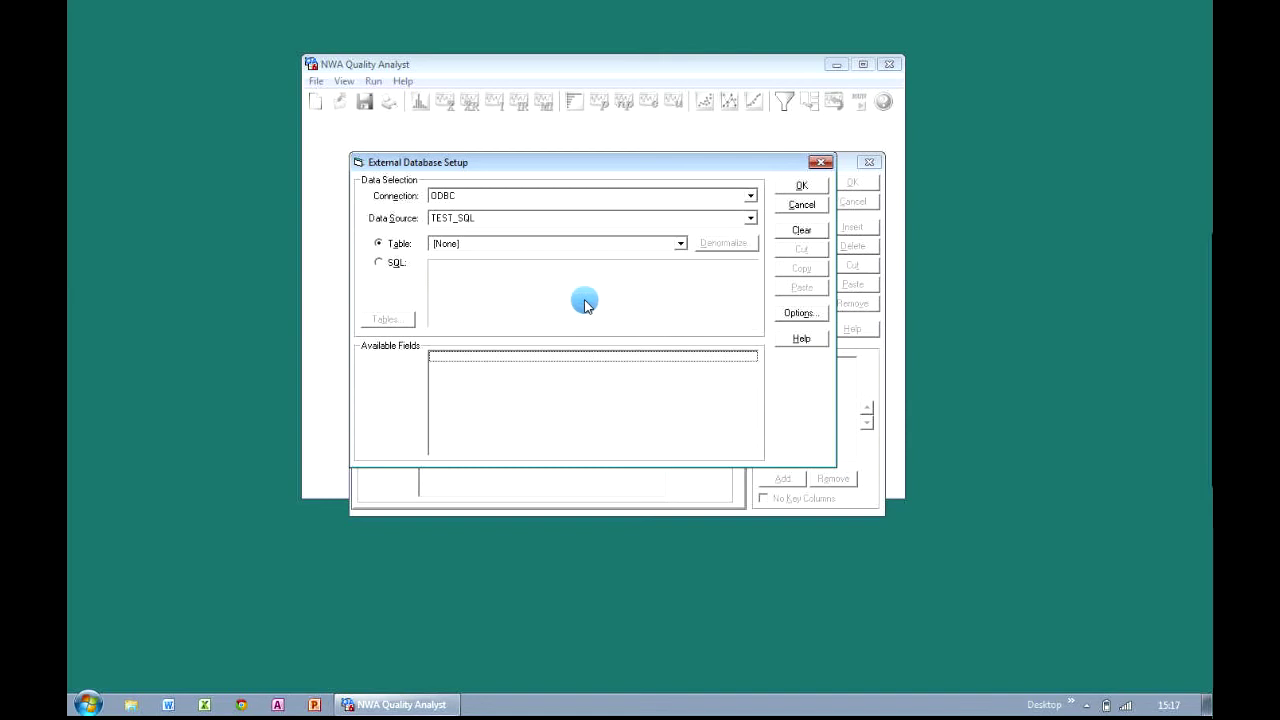
click(679, 246)
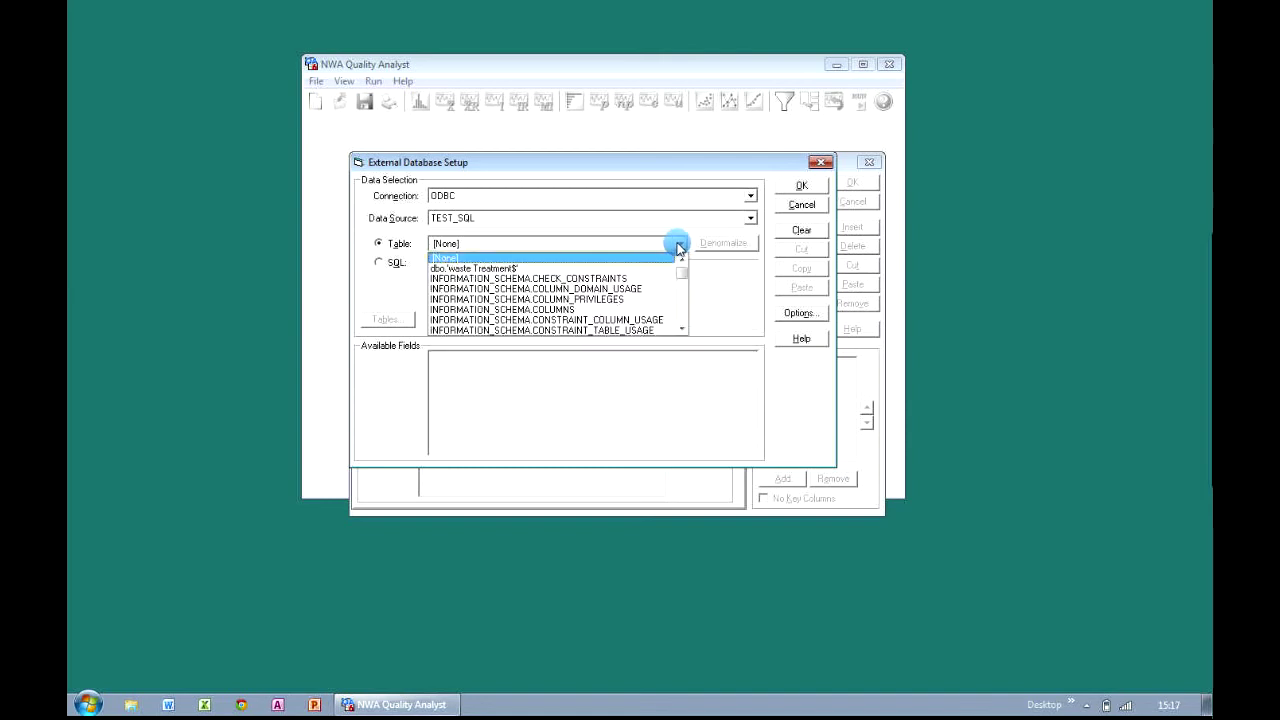
click(590, 267)
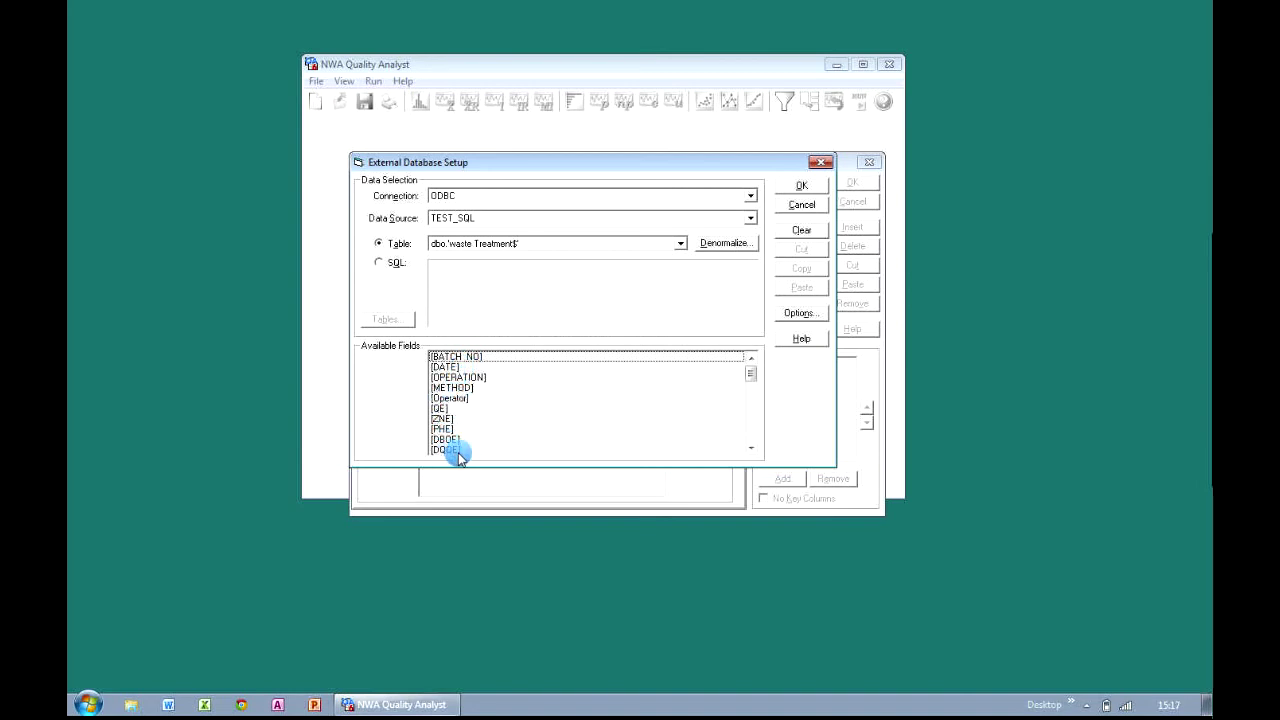
click(821, 189)
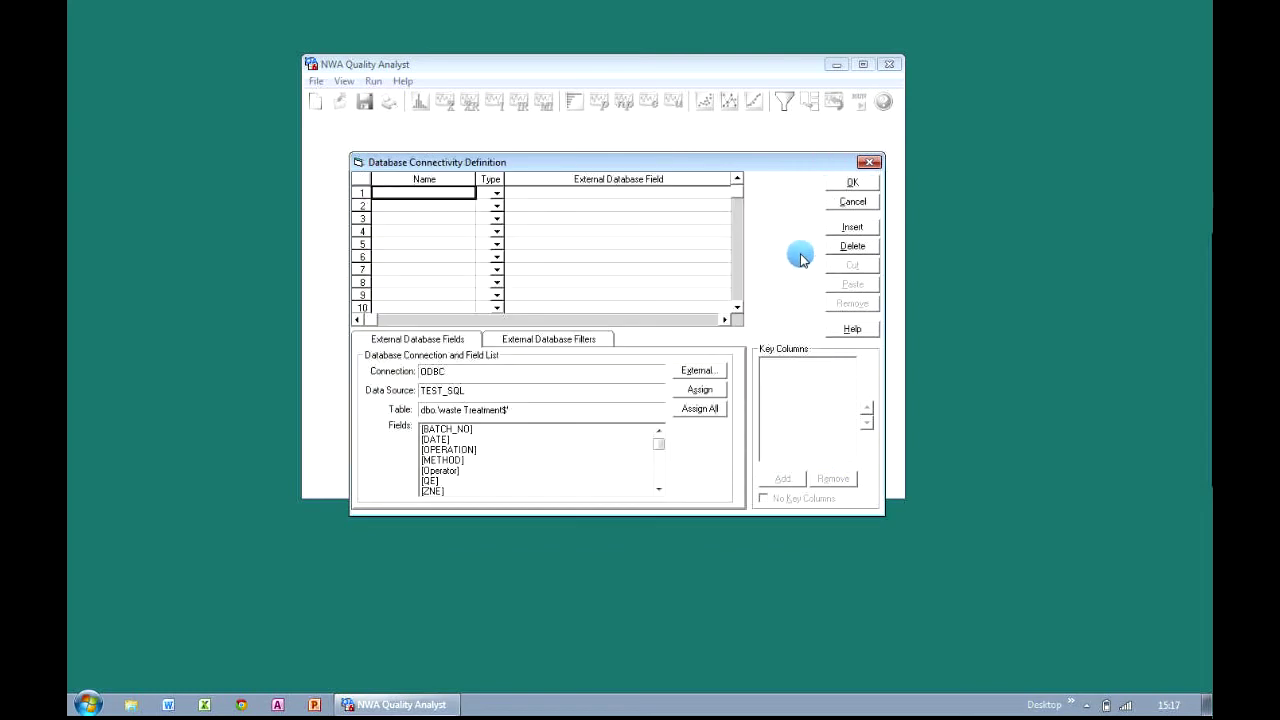
Assign all fields of the waste treatment table to the data set columns and set the BATCH_NO column type to A.
click(712, 410)
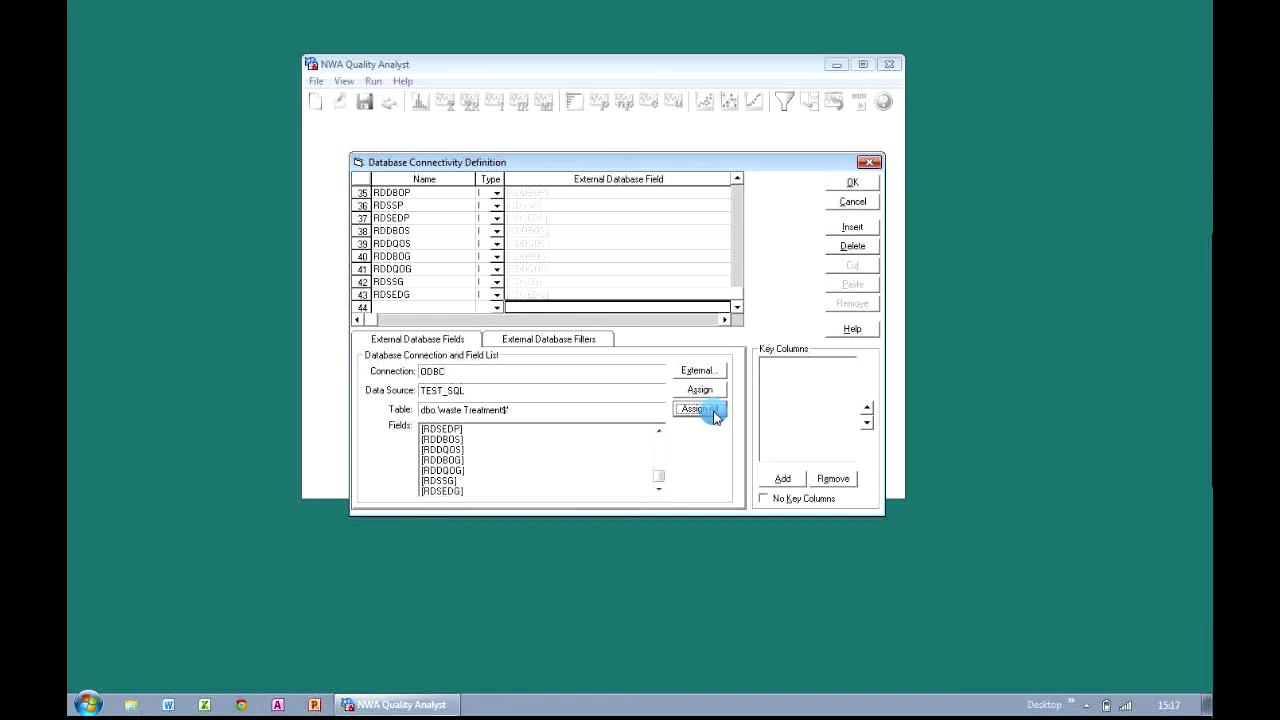
drag(735, 300, 740, 183)
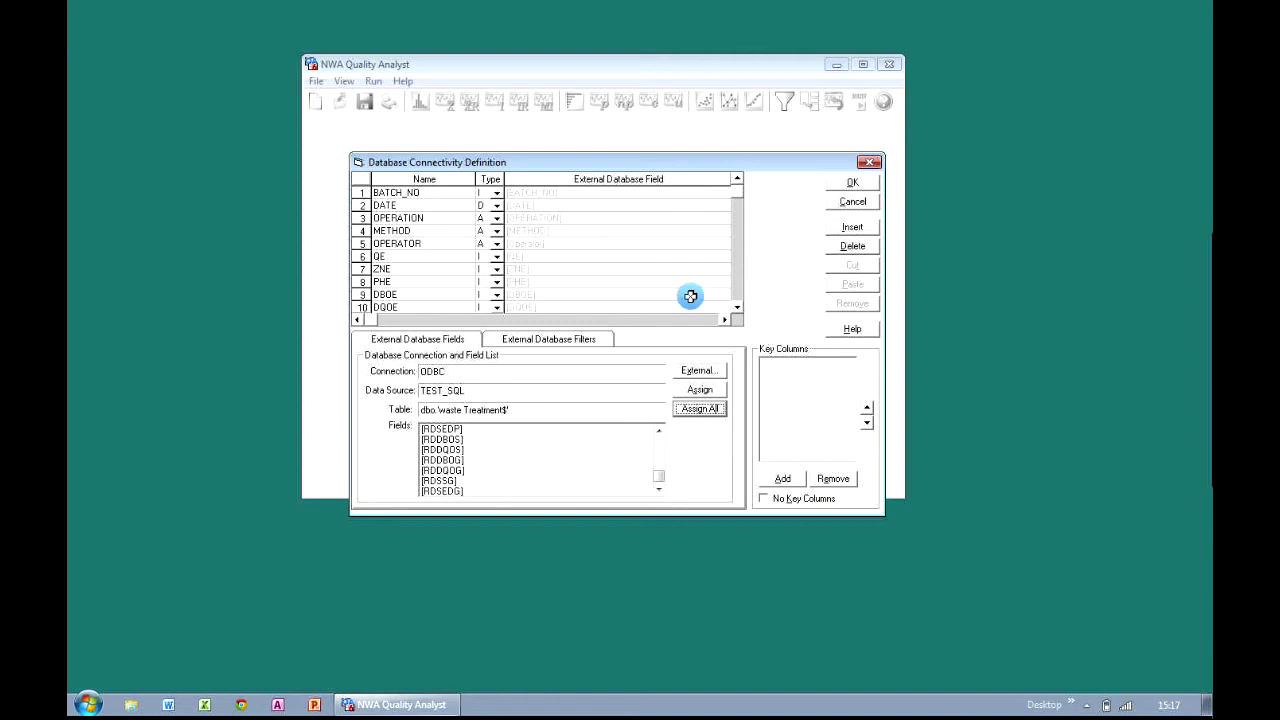
click(496, 193)
click(483, 220)
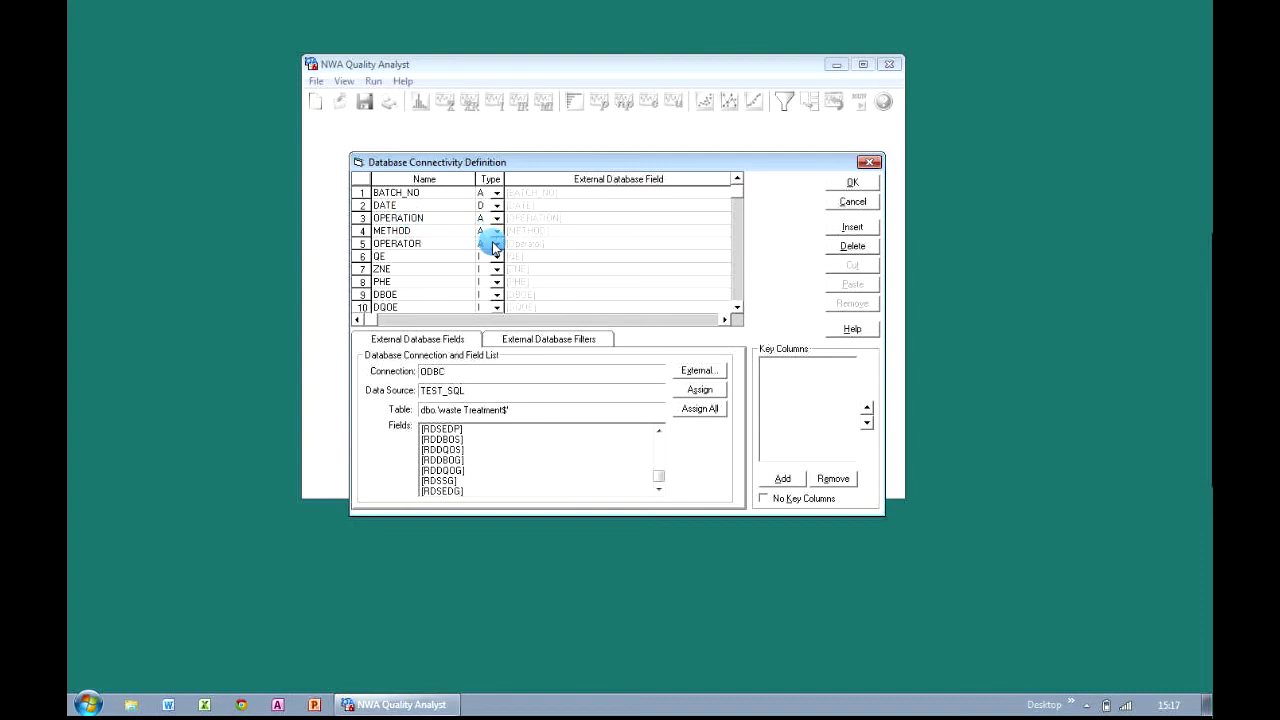
Add BATCH_NO as the key column and accept the database connectivity definition.
click(796, 482)
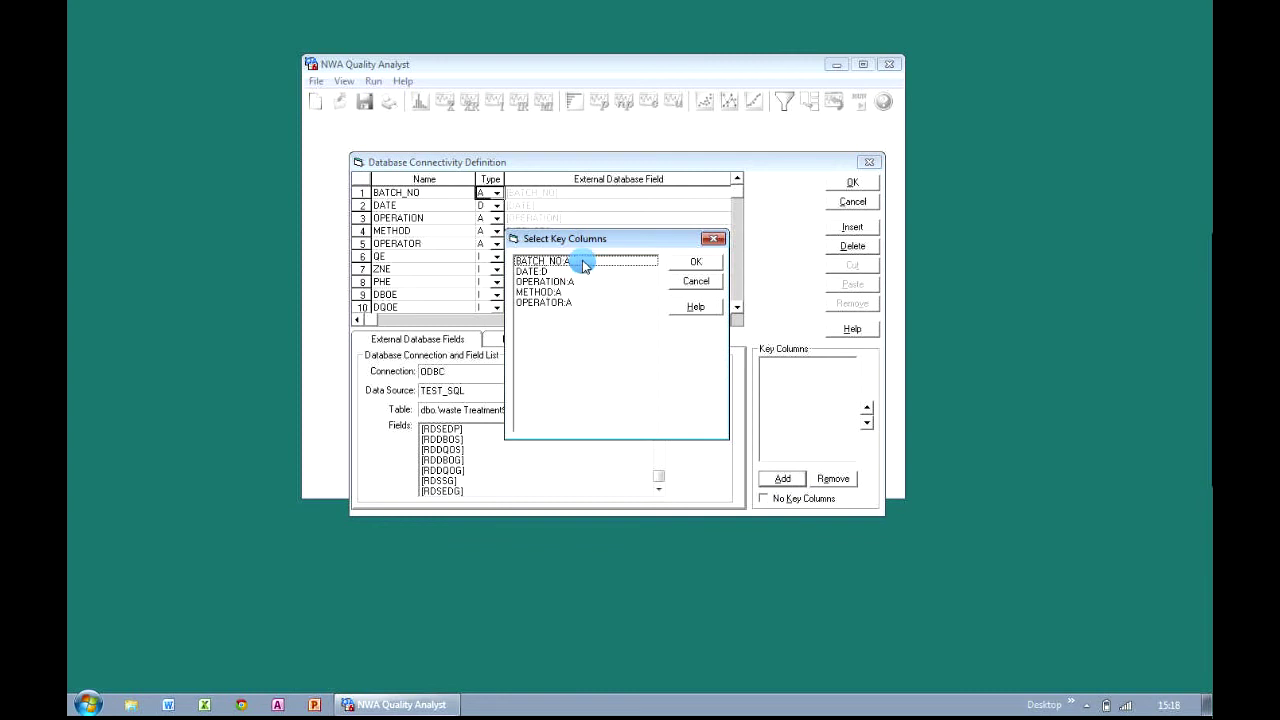
click(585, 263)
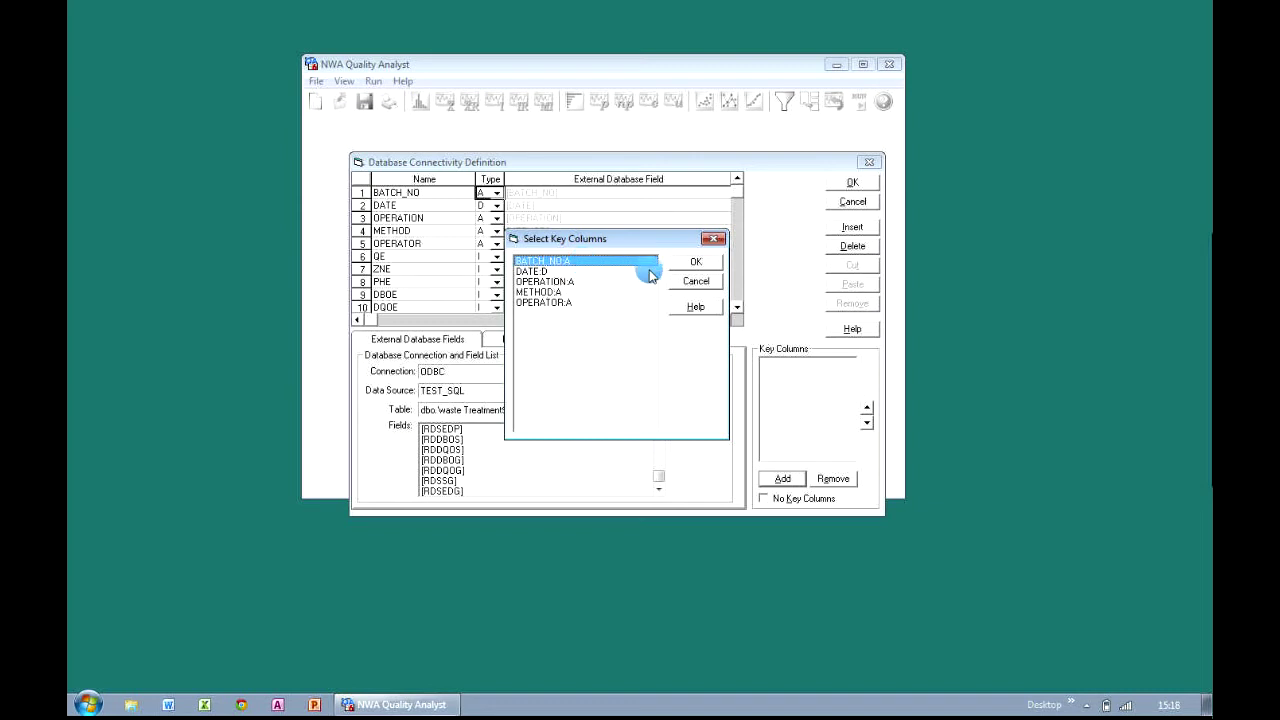
click(716, 263)
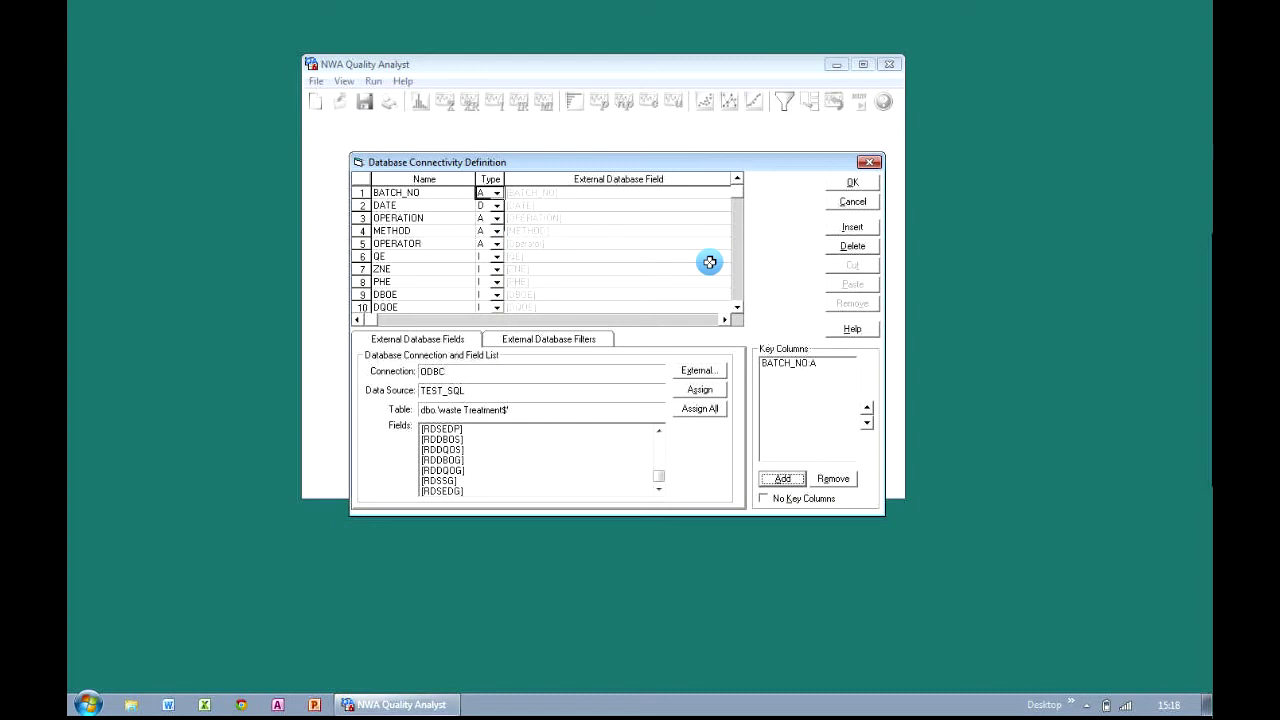
click(872, 183)
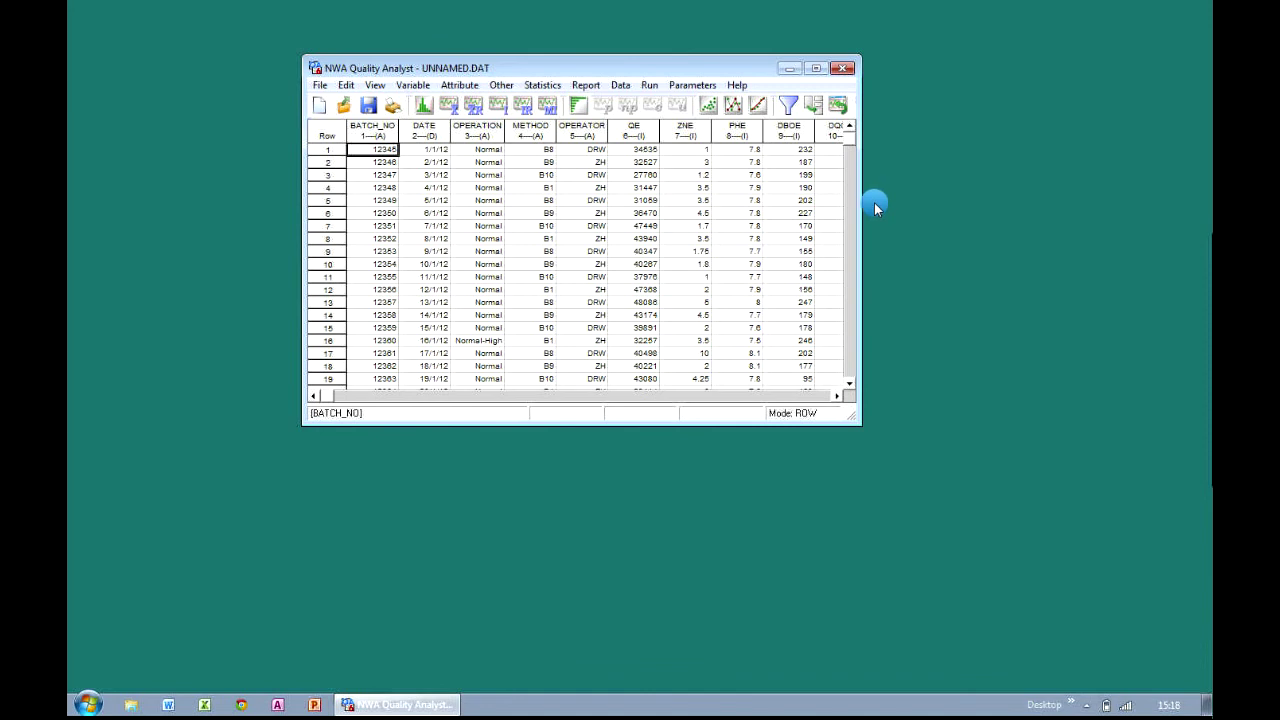
Maximize the data set window and create an individuals control chart of the ZNE column.
double_click(747, 66)
click(459, 76)
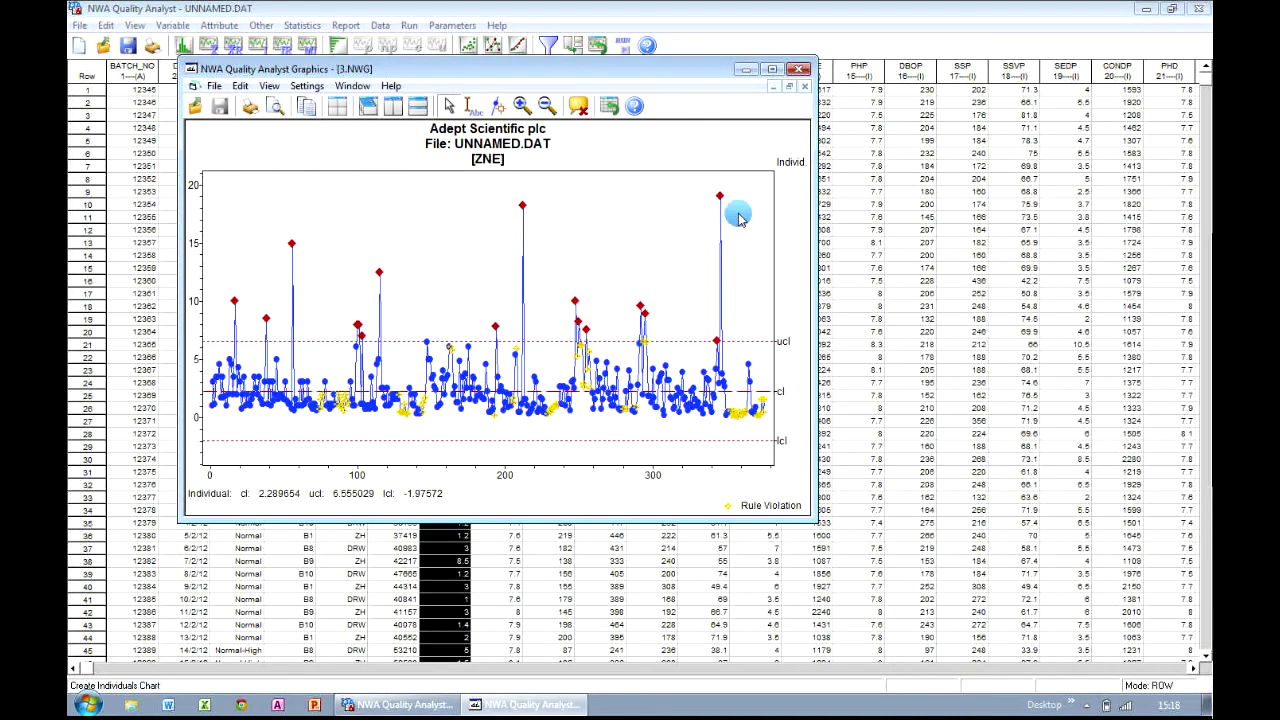
Close the chart, then save the data set to the Desktop as Data from SQL and close it.
click(800, 69)
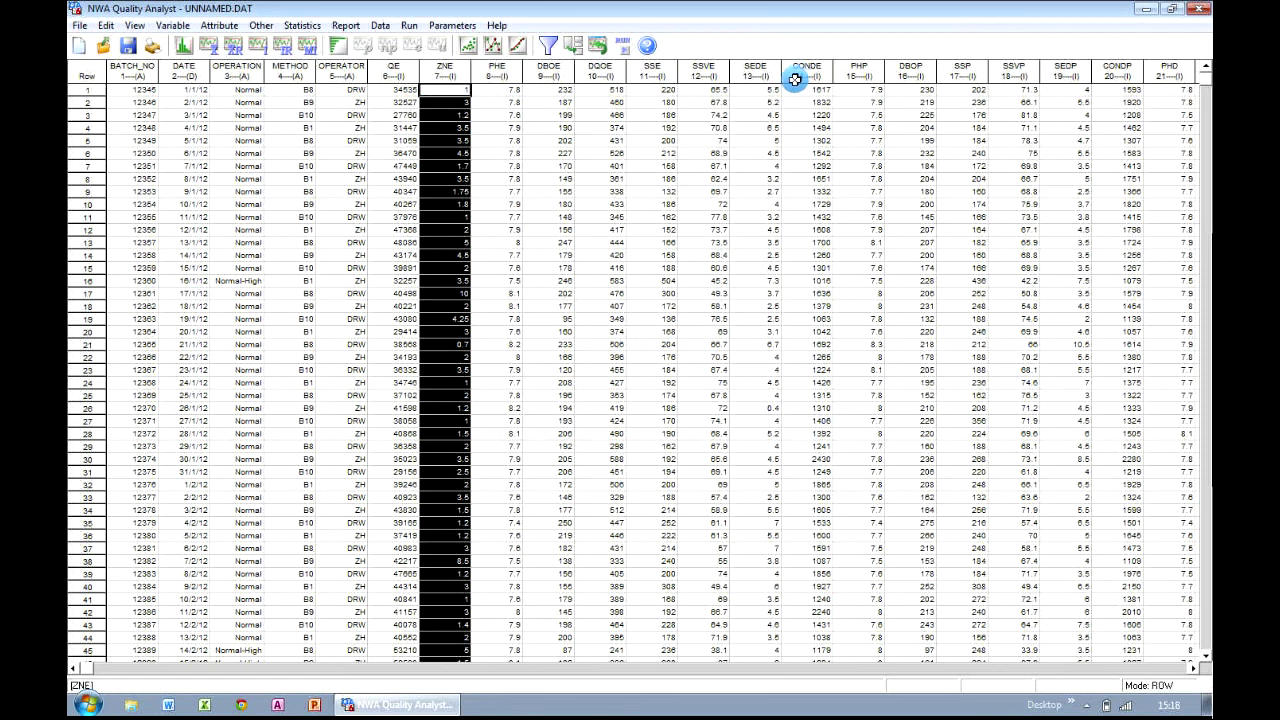
click(78, 26)
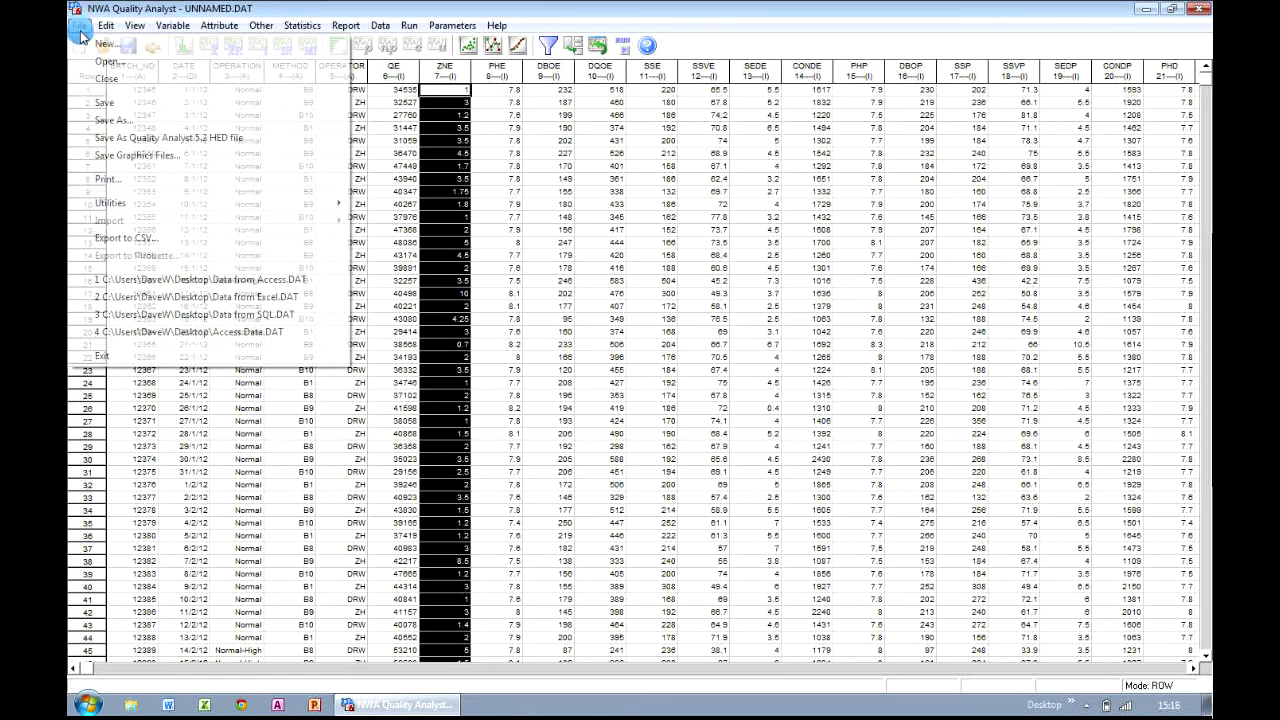
click(98, 104)
click(254, 303)
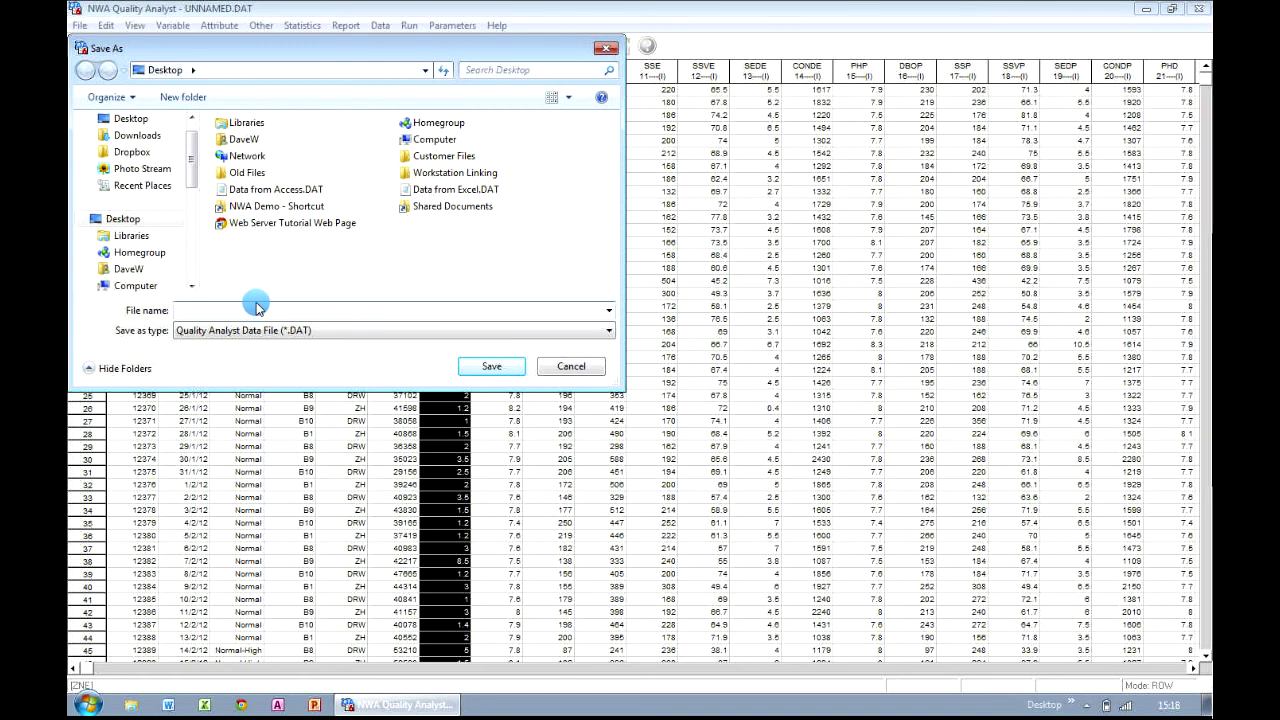
text(Data )
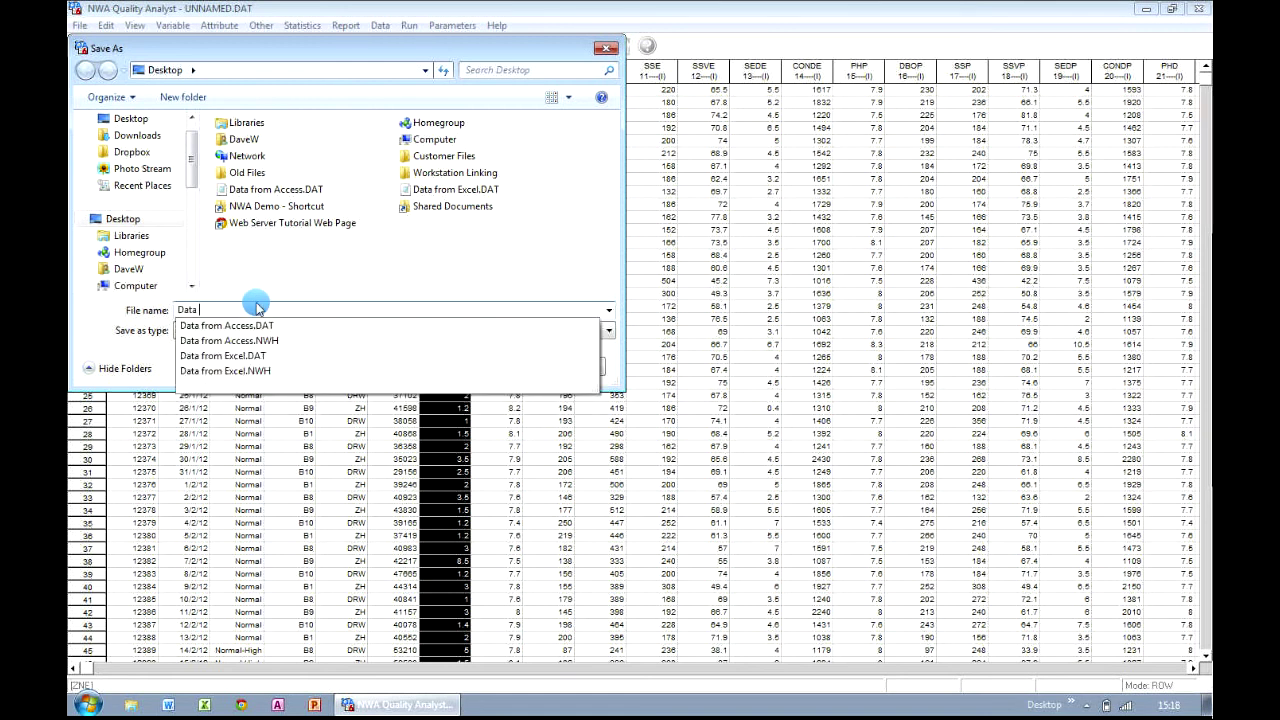
text(from SQL)
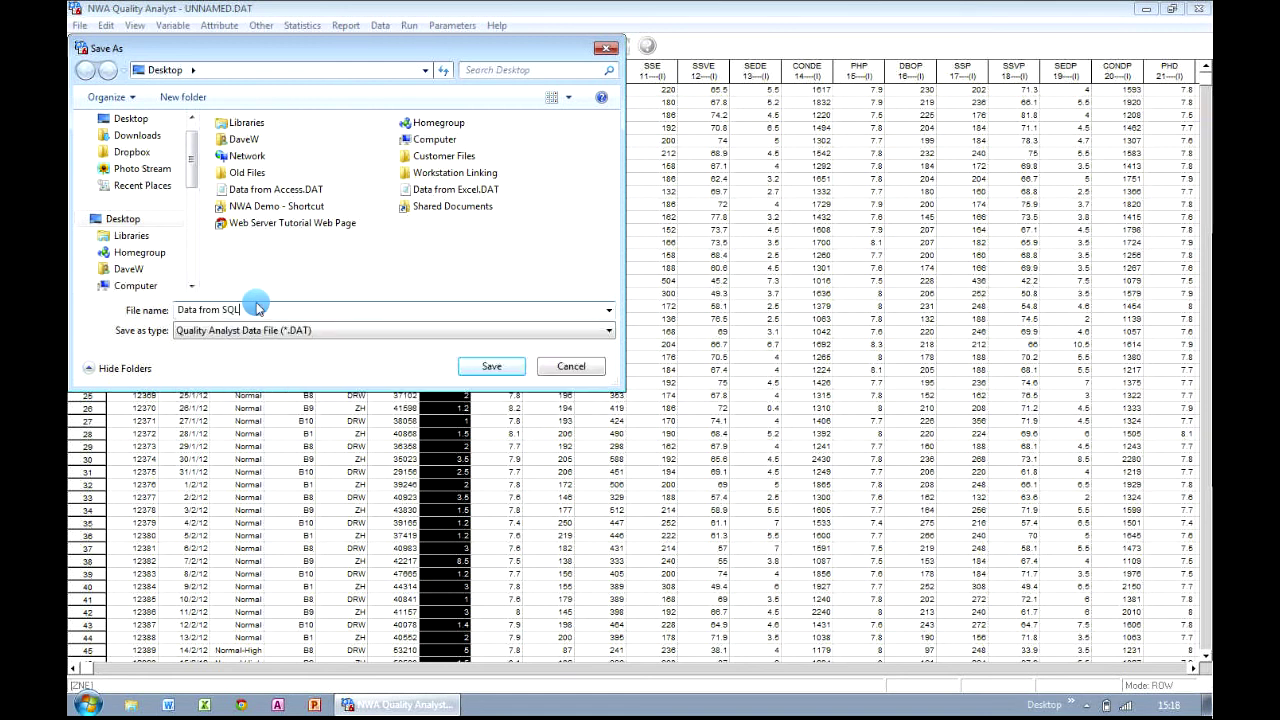
click(487, 370)
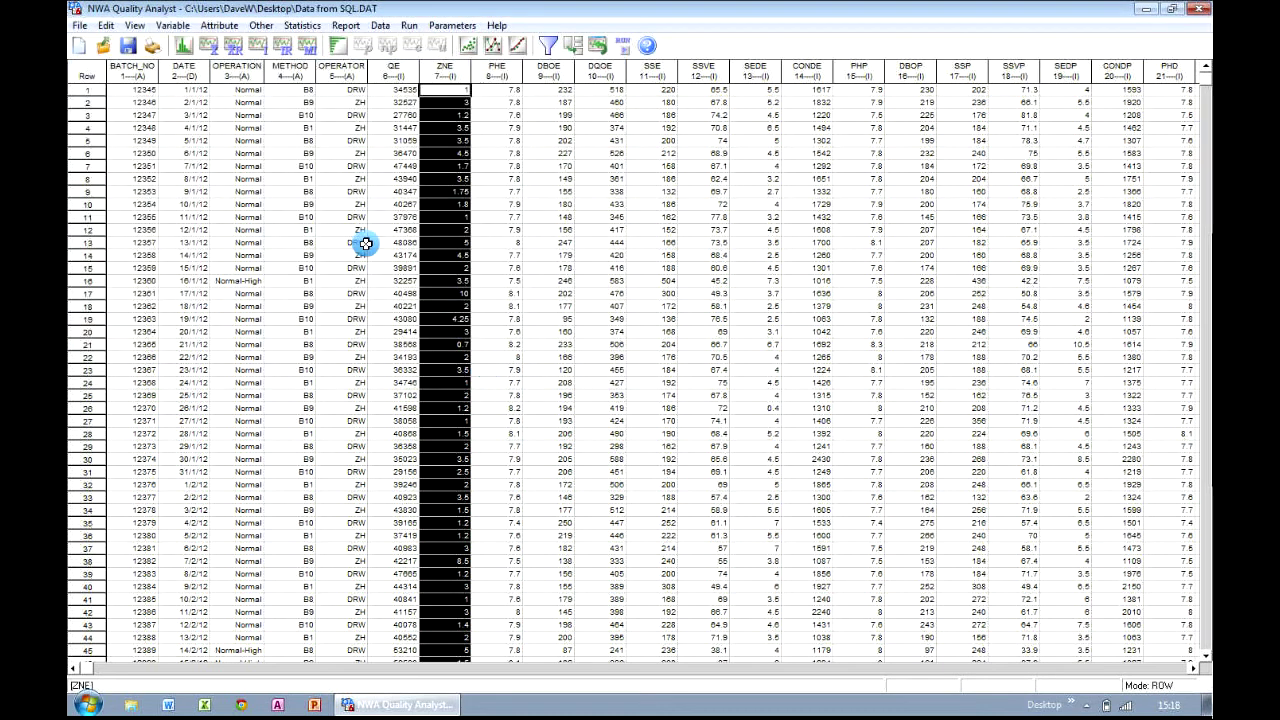
click(78, 25)
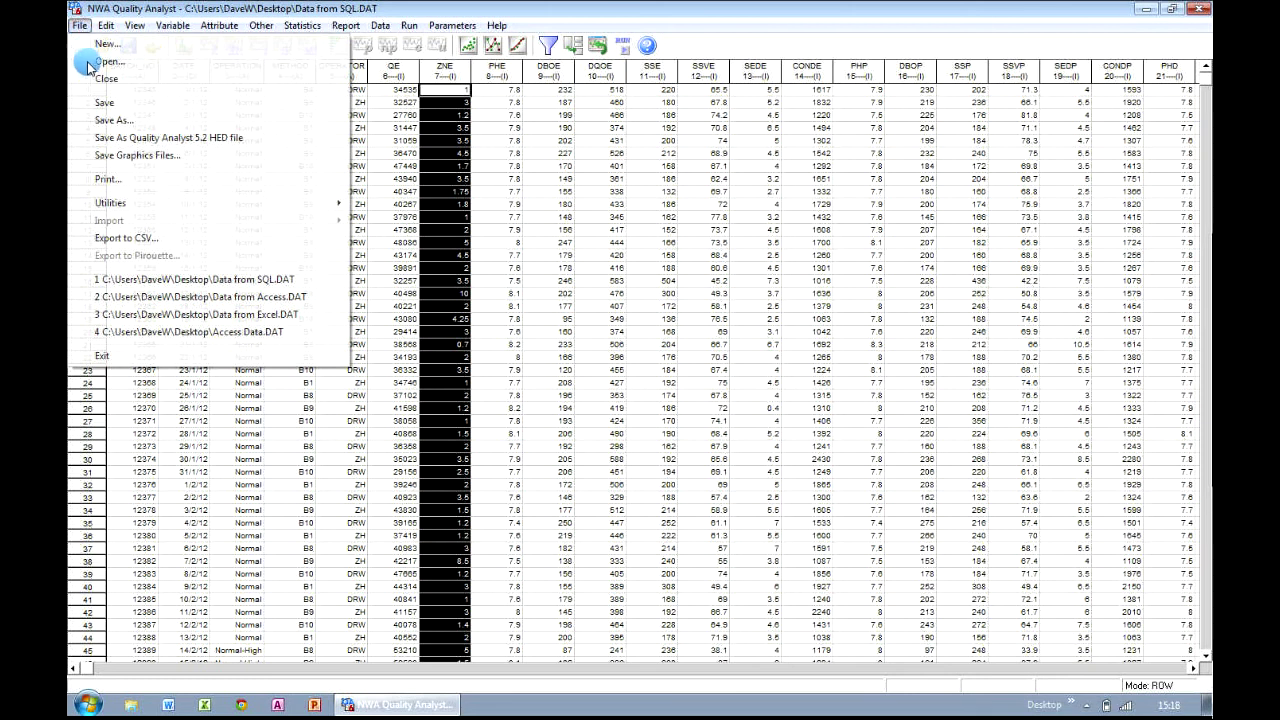
click(92, 80)
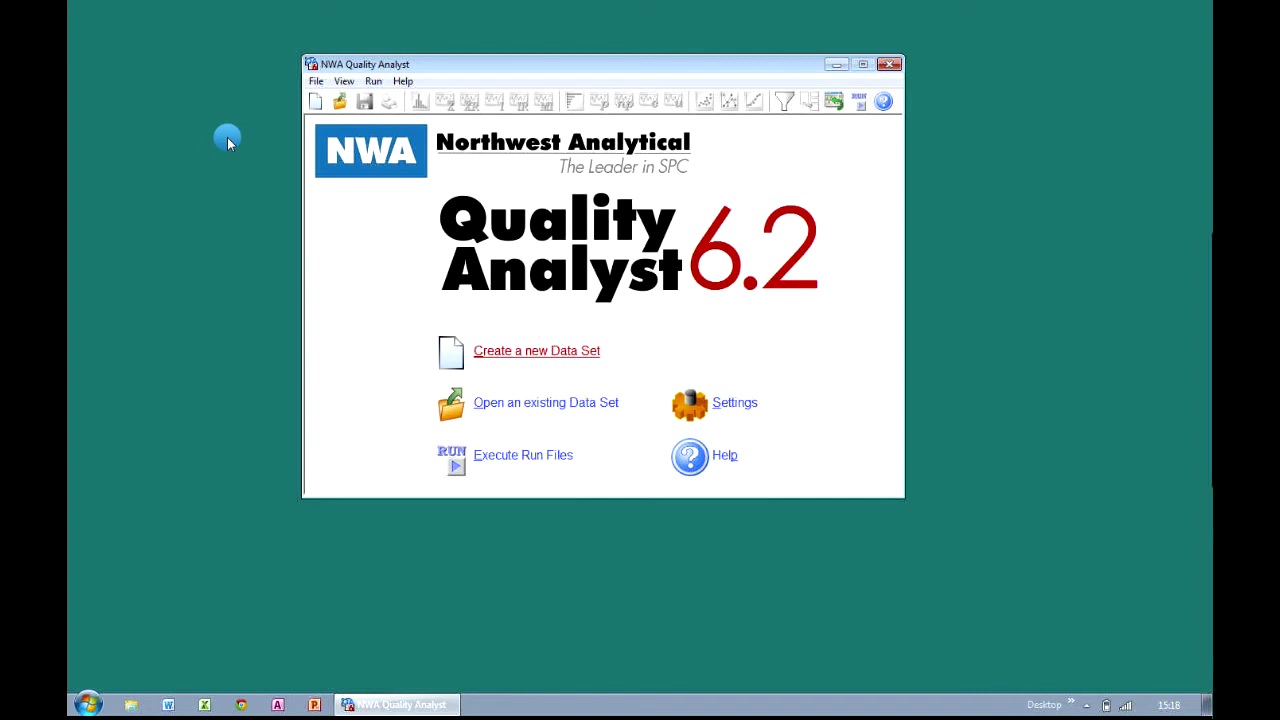
Open the saved data sets Data from Access.DAT and Data from Excel.DAT one after the other to view their linked data.
click(318, 81)
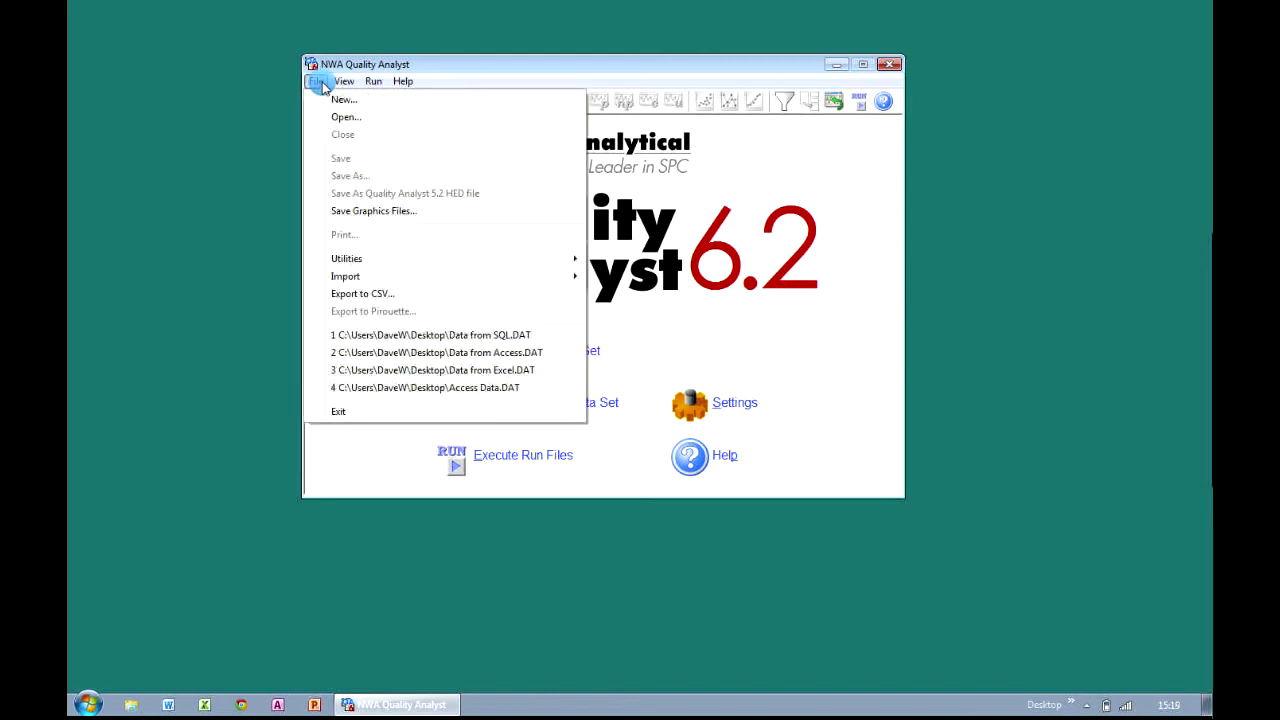
click(323, 115)
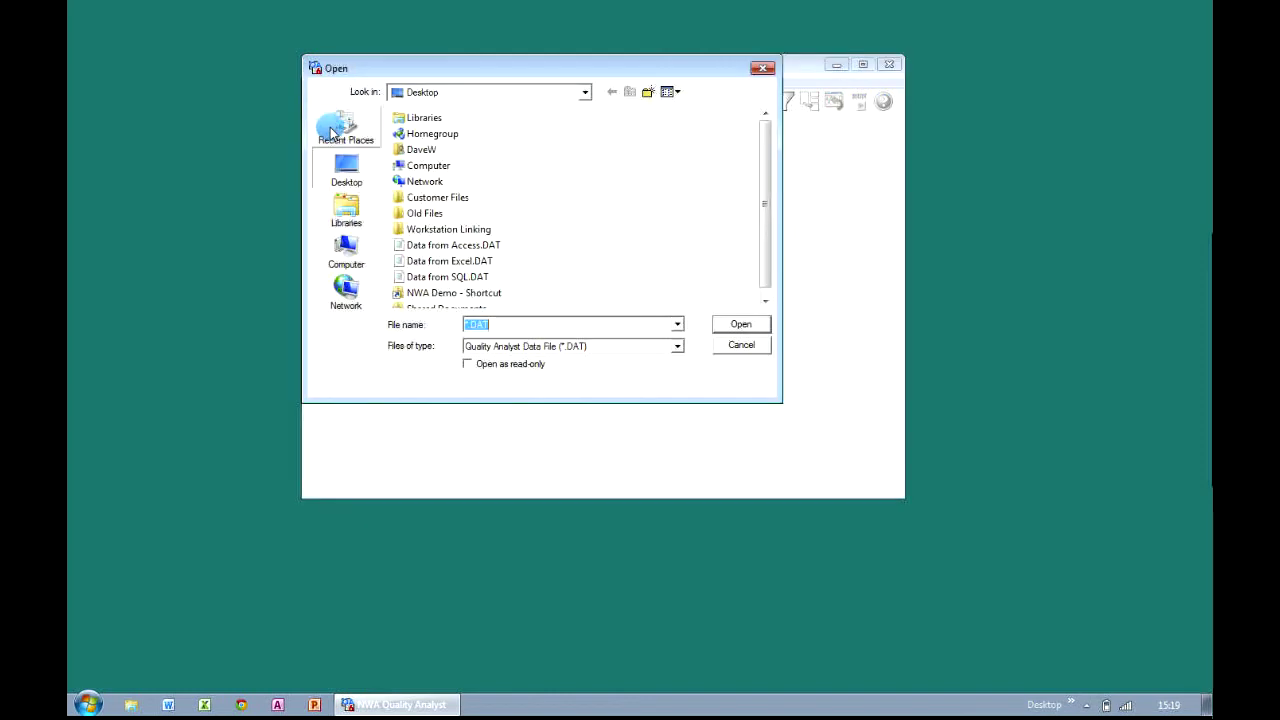
click(472, 246)
click(740, 326)
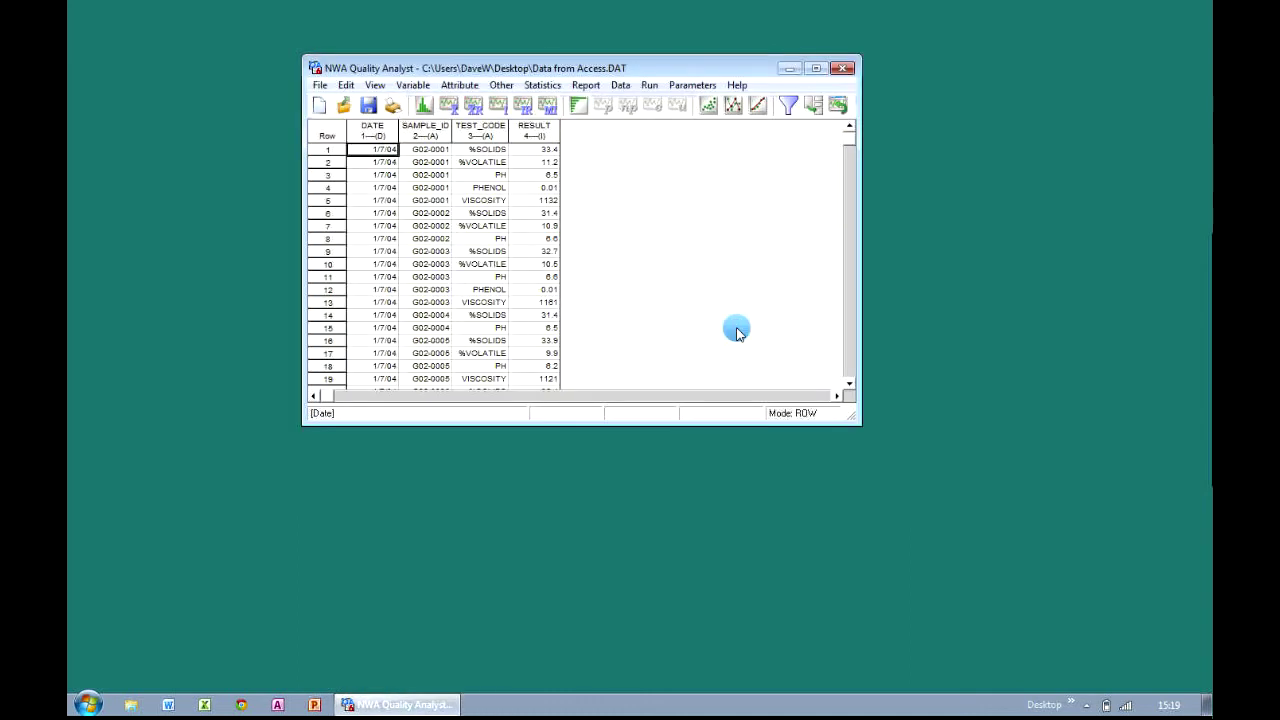
click(320, 85)
click(333, 121)
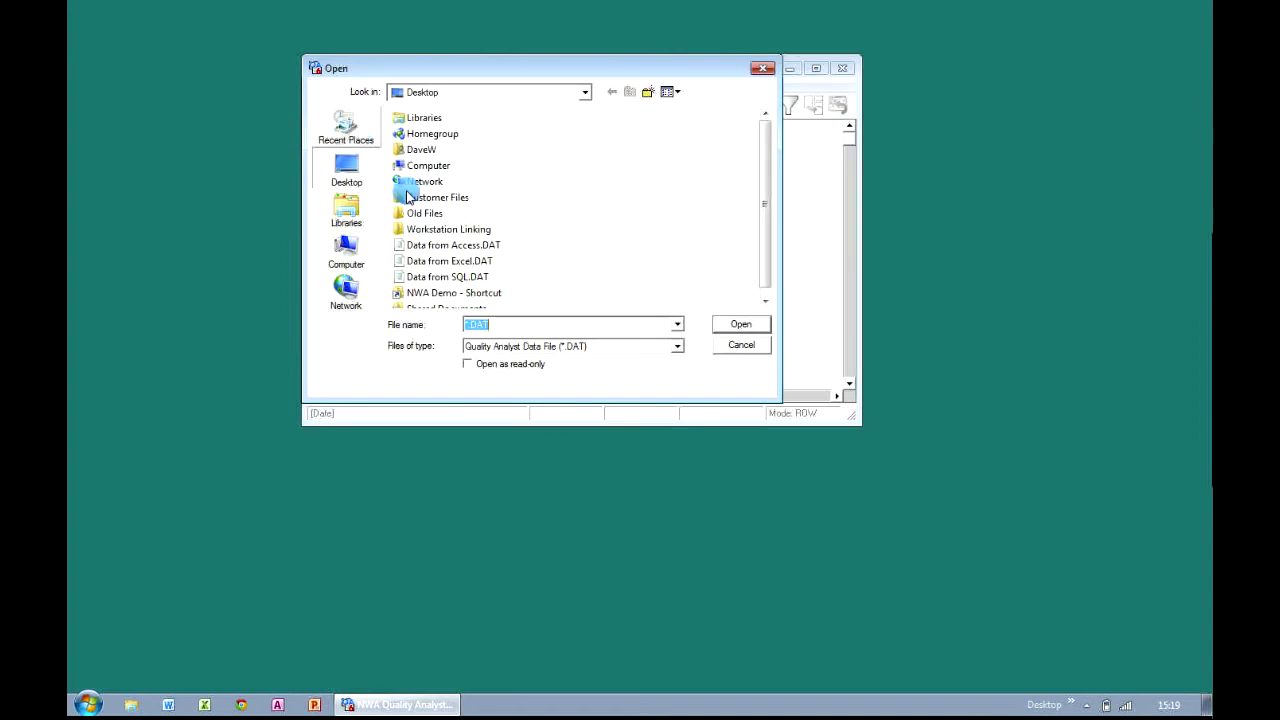
double_click(432, 262)
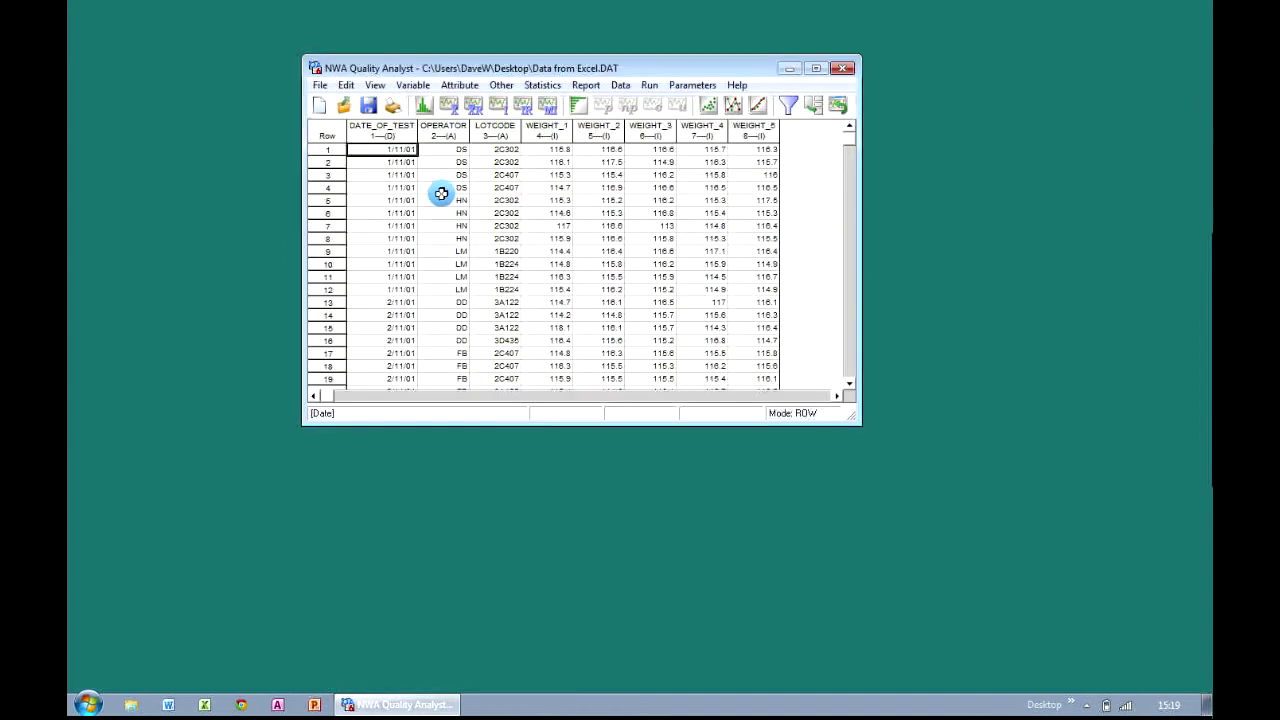
Open the saved data set Data from SQL.DAT and maximize its window.
click(320, 87)
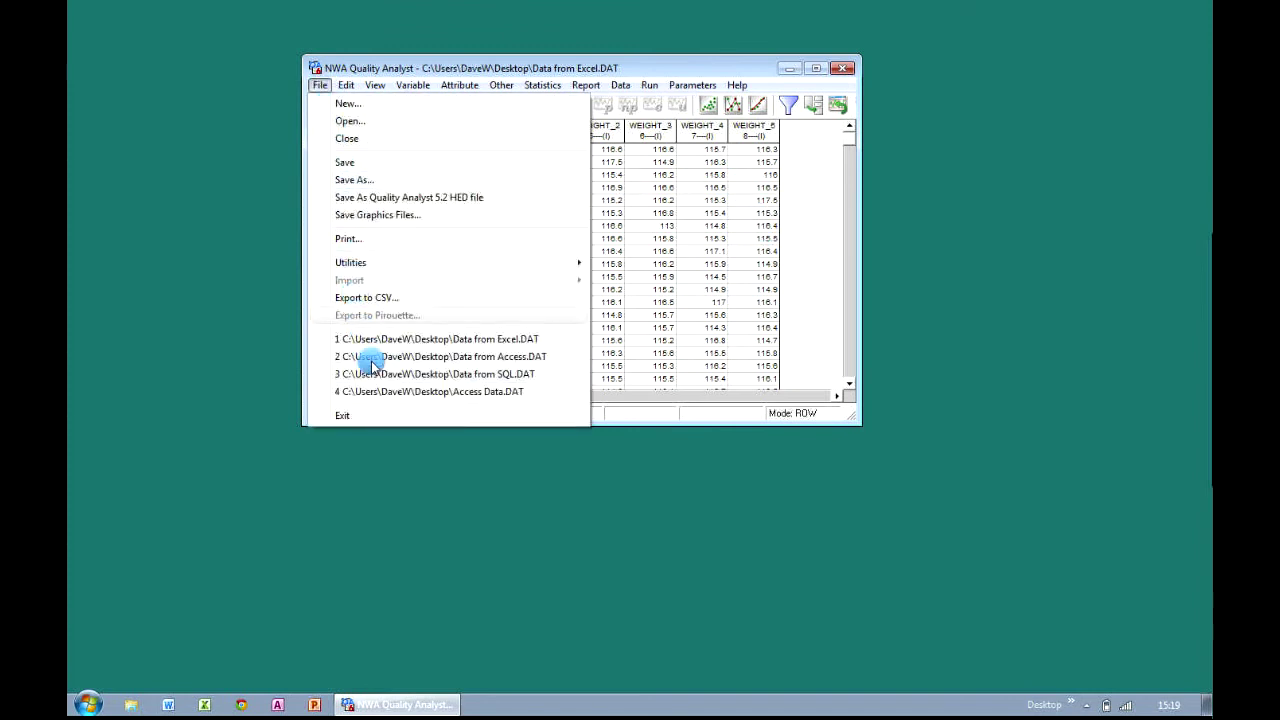
click(463, 379)
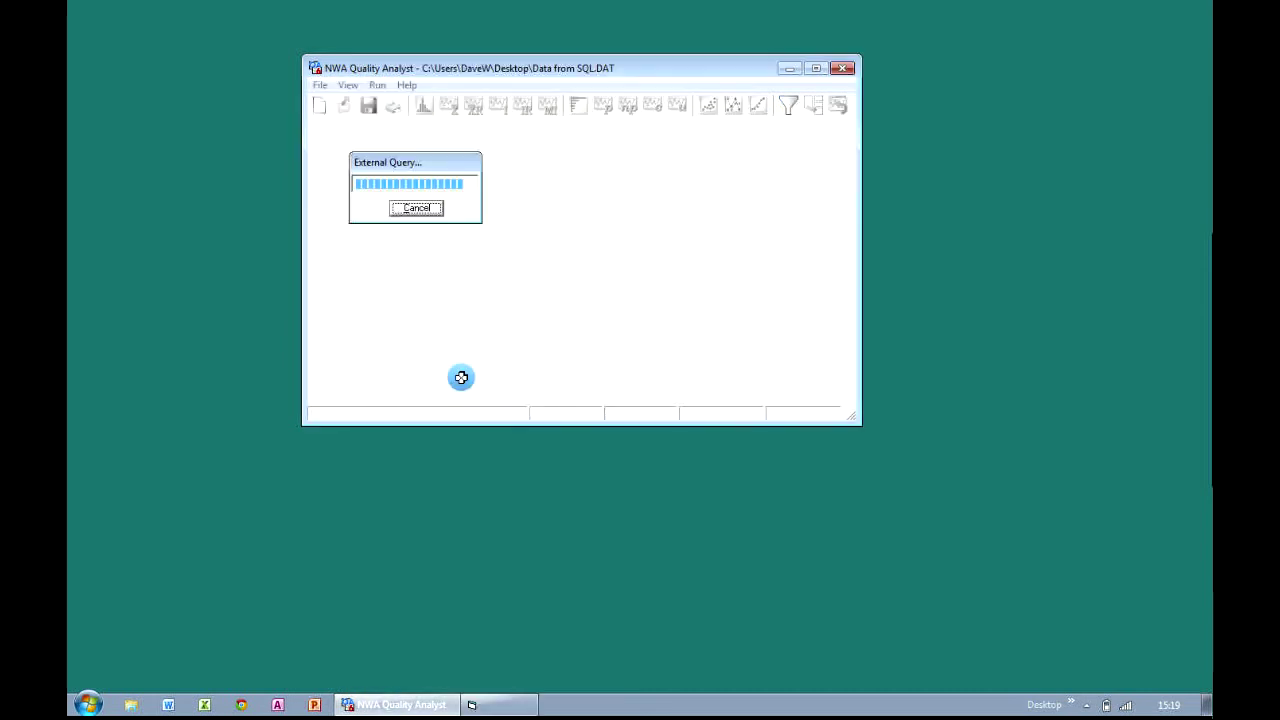
double_click(572, 65)
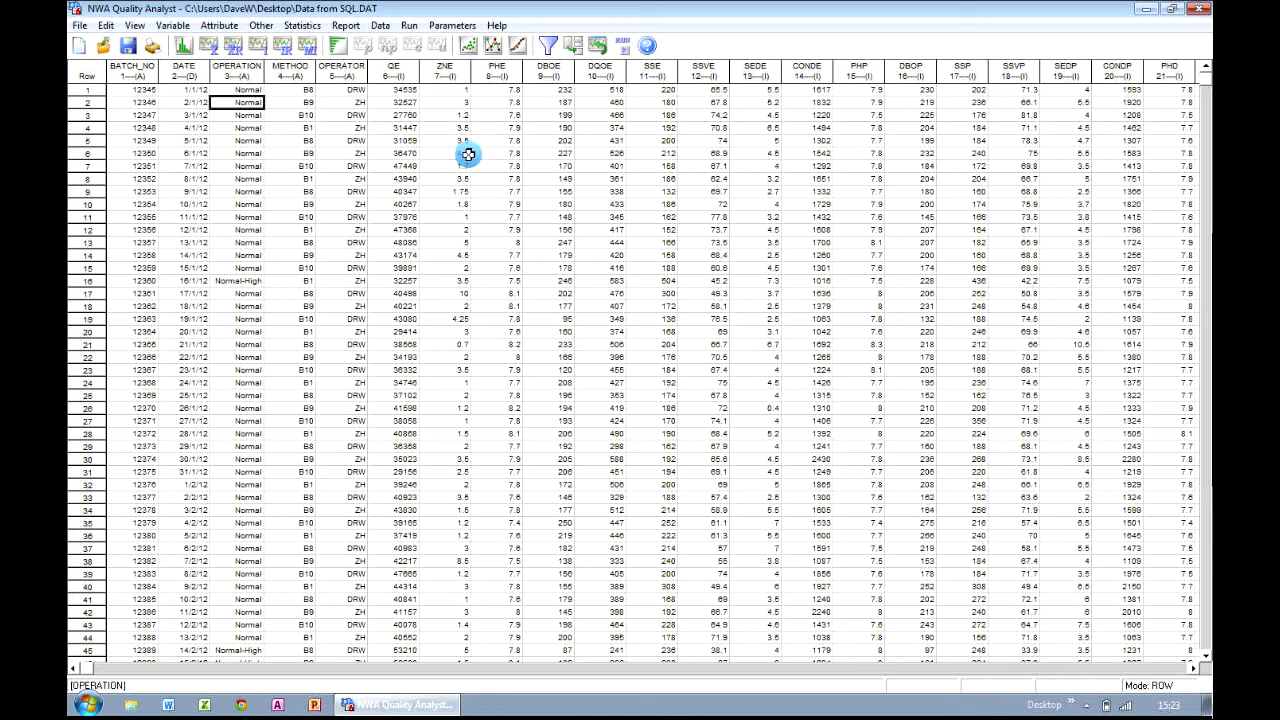
Add an external database filter on the METHOD column that matches B8 and accept the connectivity definition.
click(108, 25)
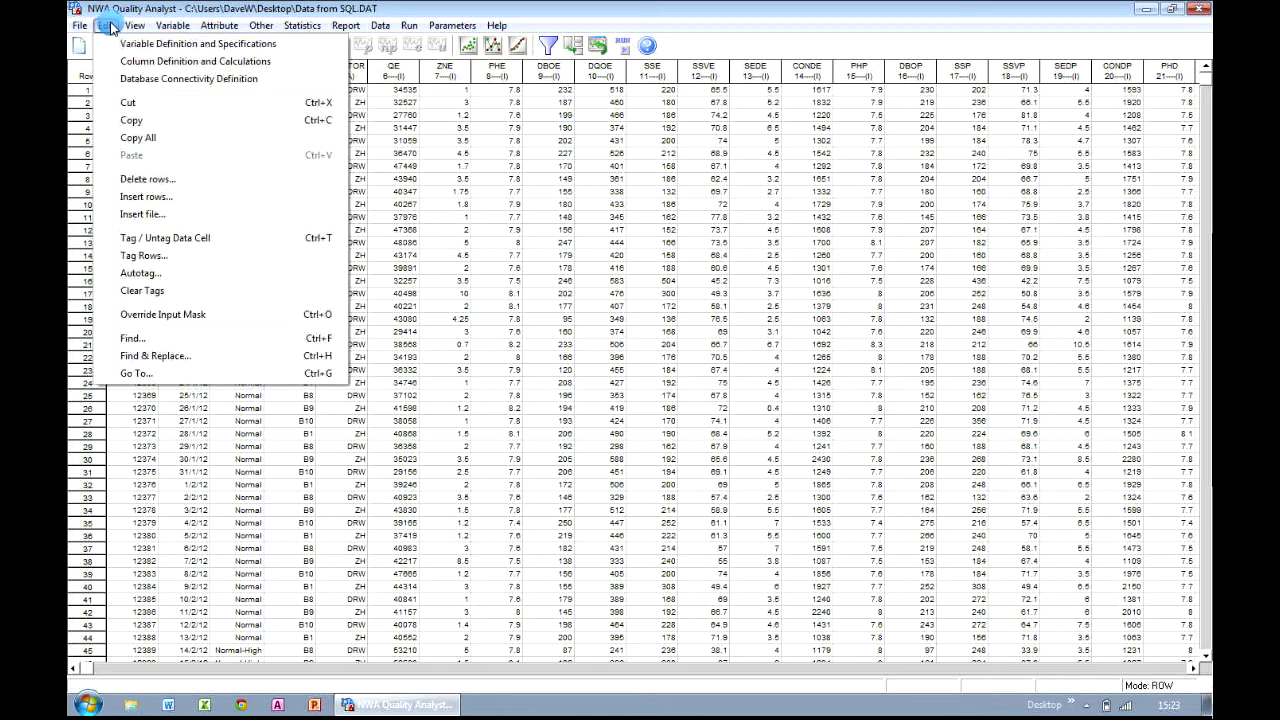
click(99, 80)
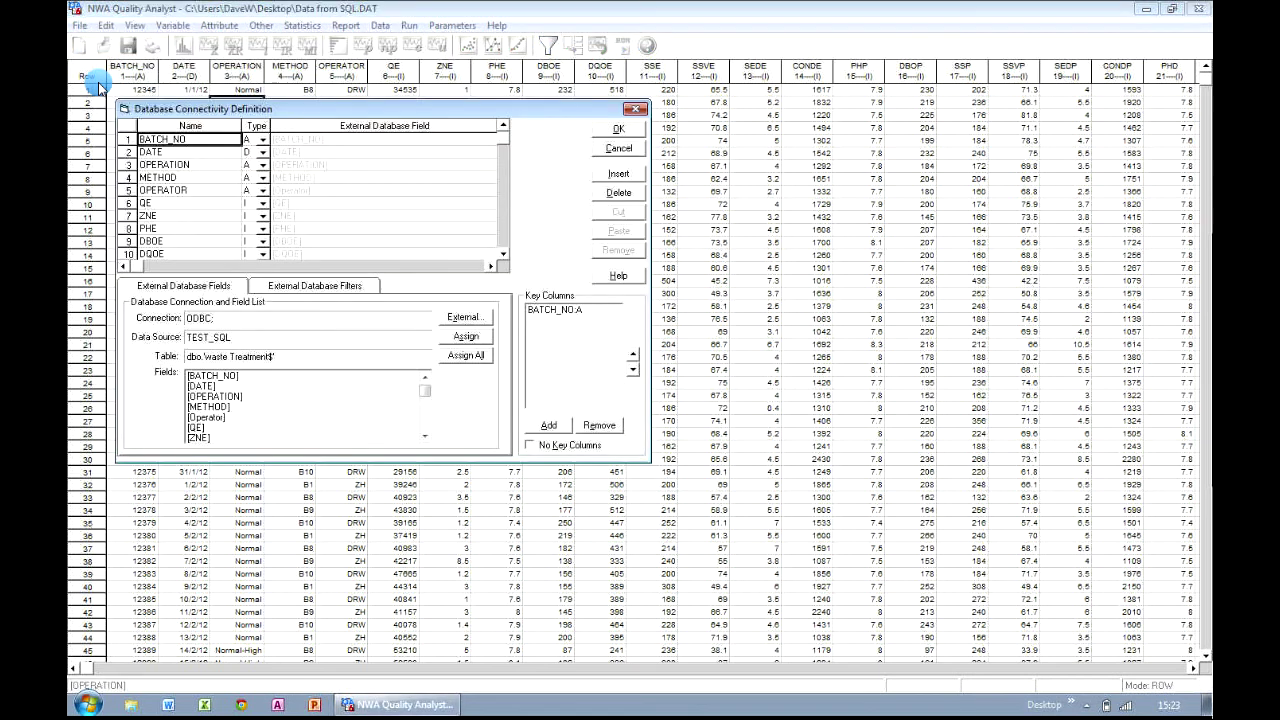
click(377, 288)
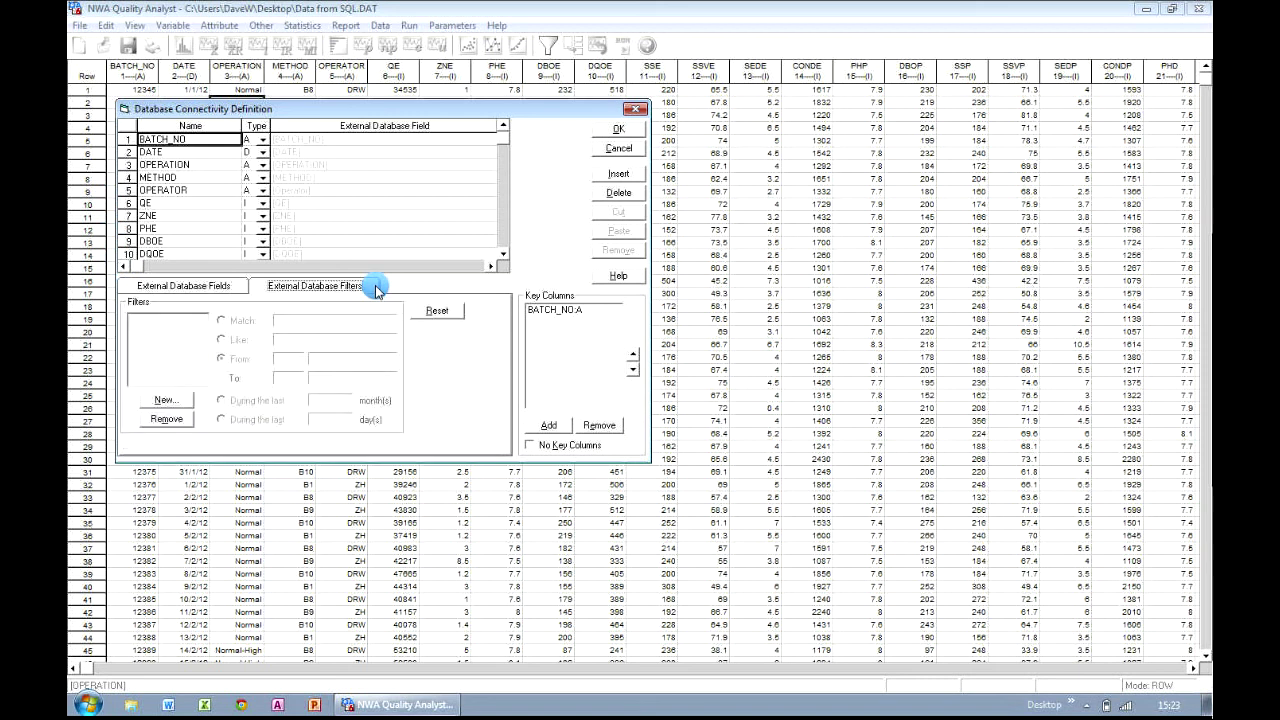
click(186, 405)
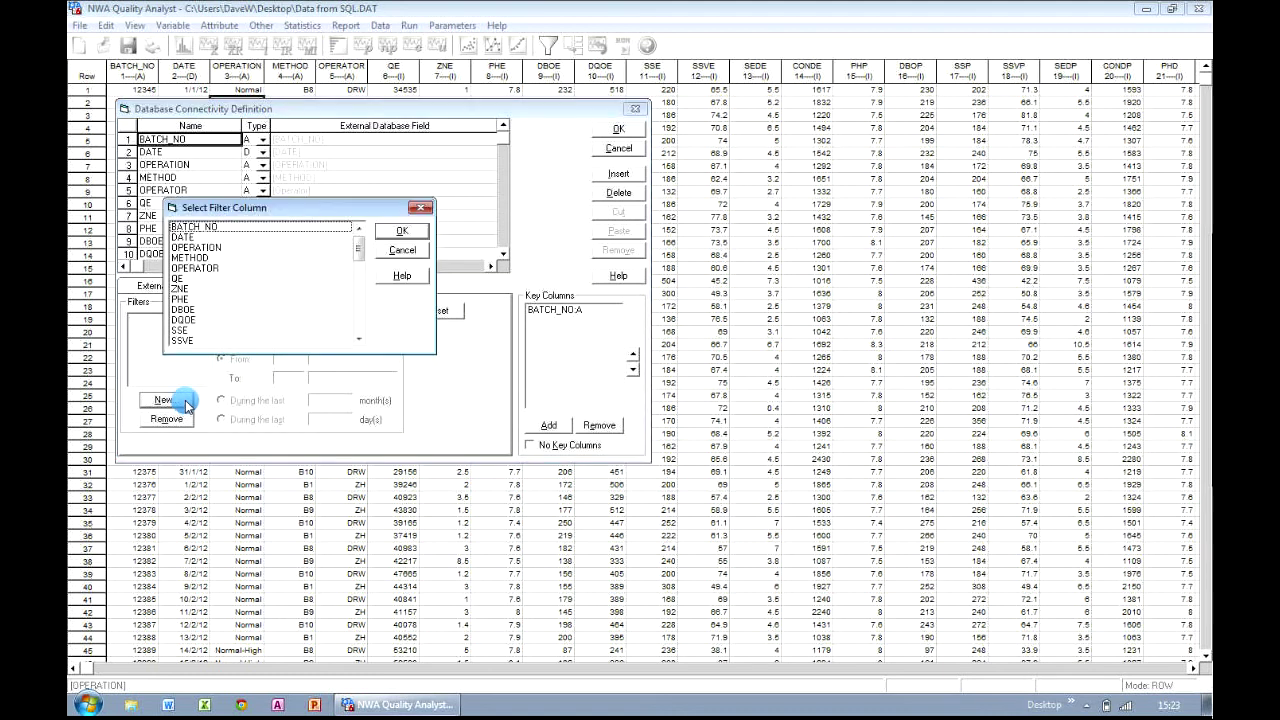
click(195, 257)
double_click(195, 257)
click(289, 320)
text(B8)
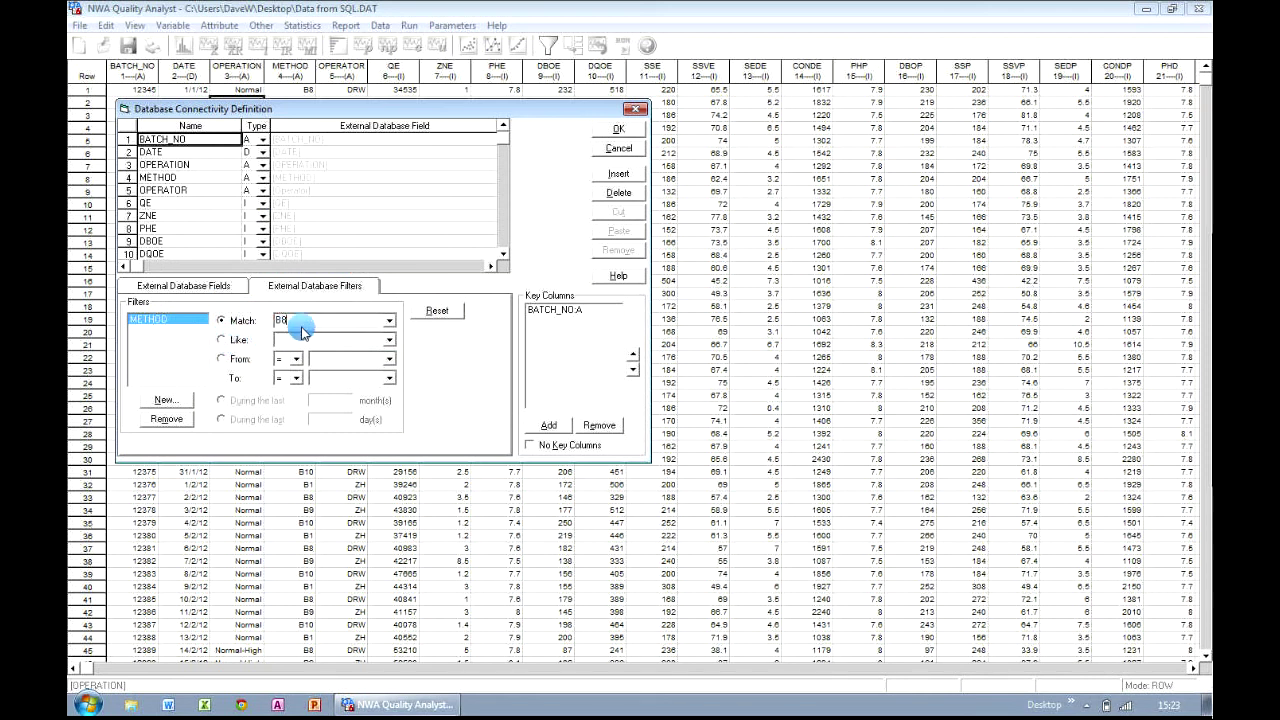
click(636, 137)
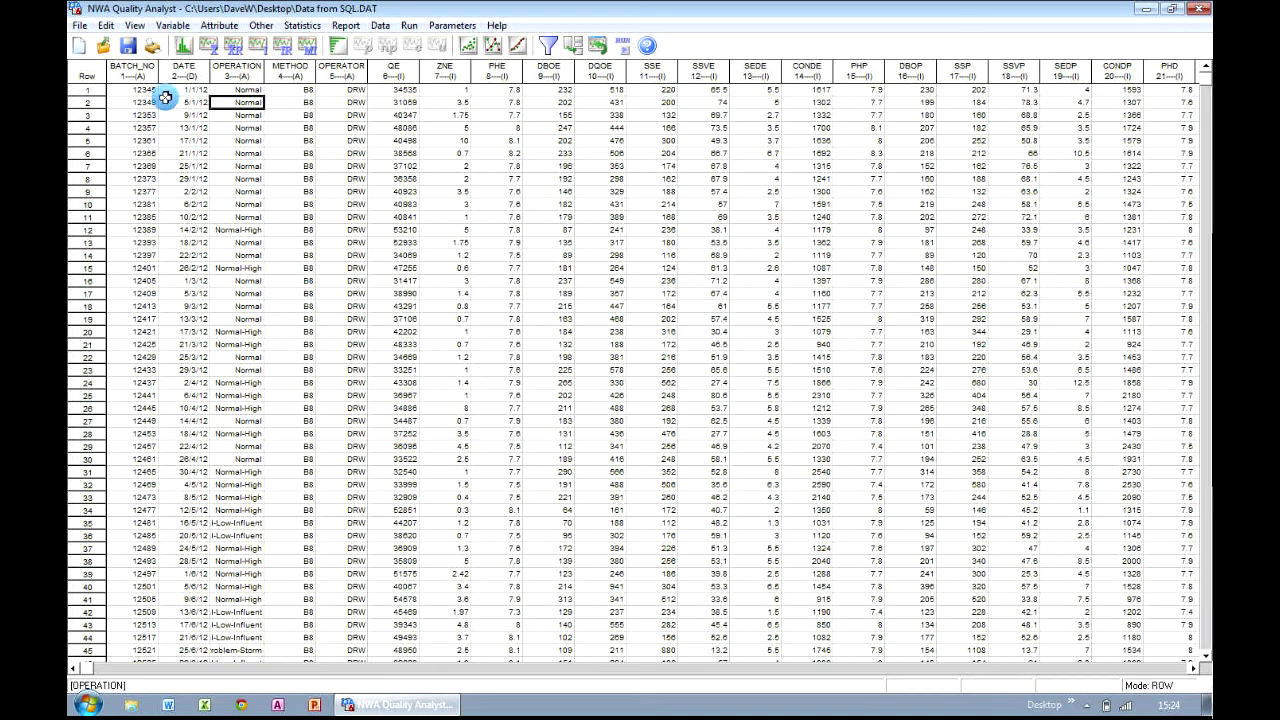
Add a second external database filter for BATCH_NO values greater than 12357 and accept the connectivity definition.
click(106, 25)
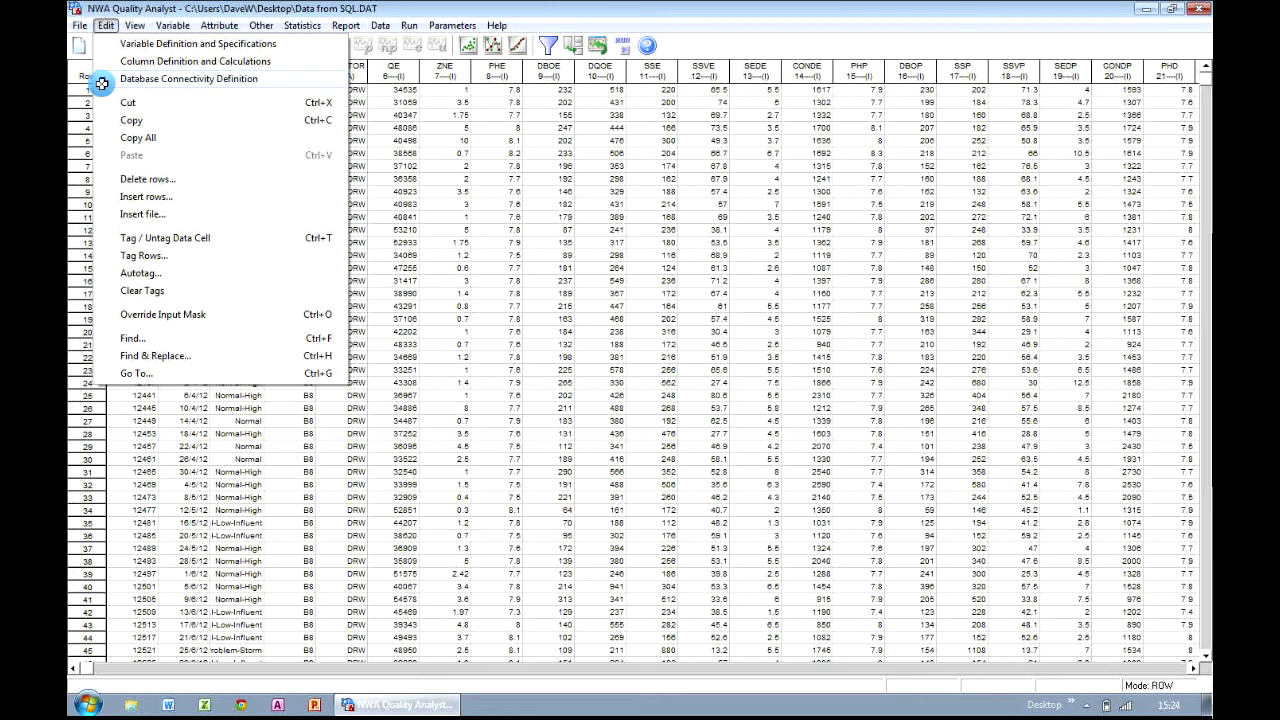
click(103, 84)
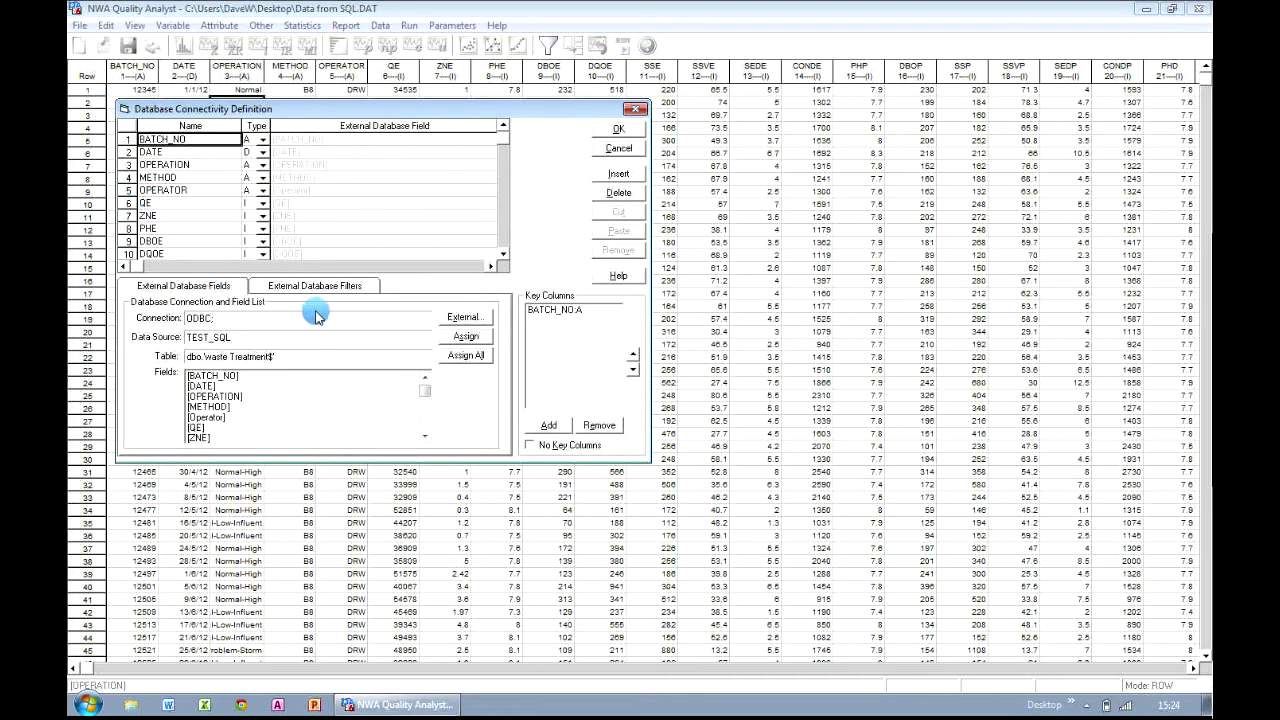
click(372, 288)
click(168, 400)
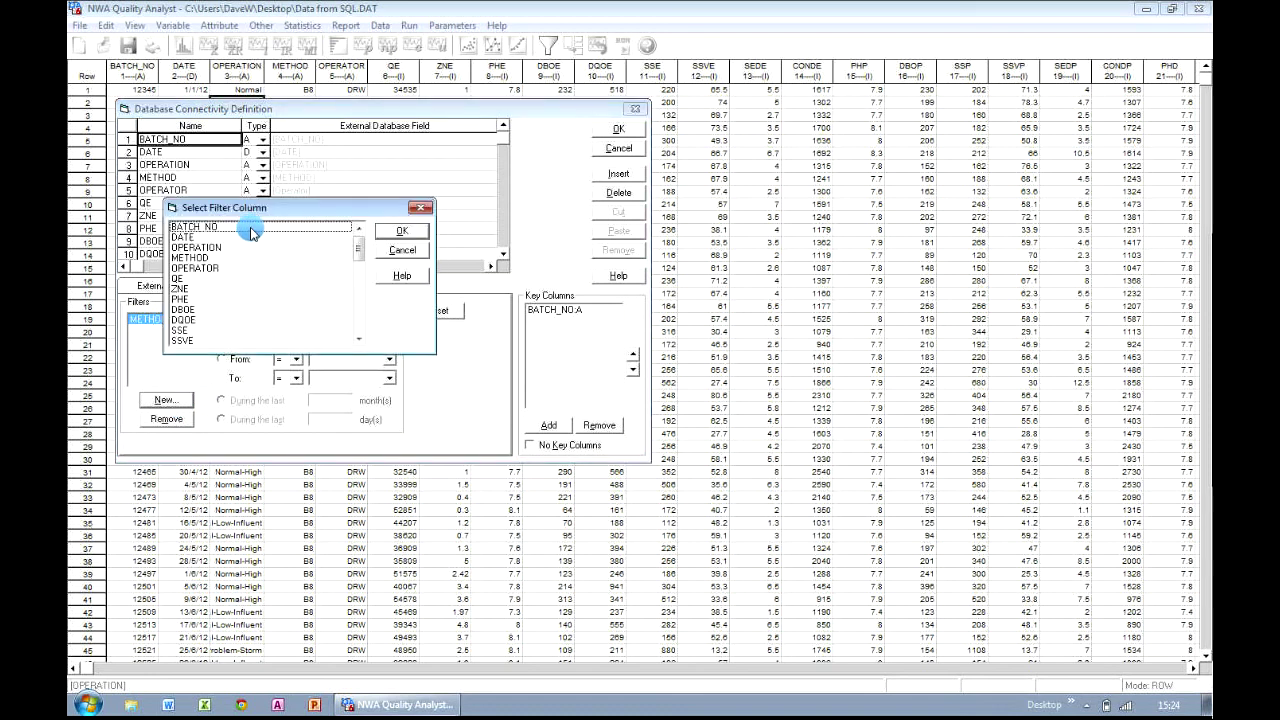
double_click(253, 231)
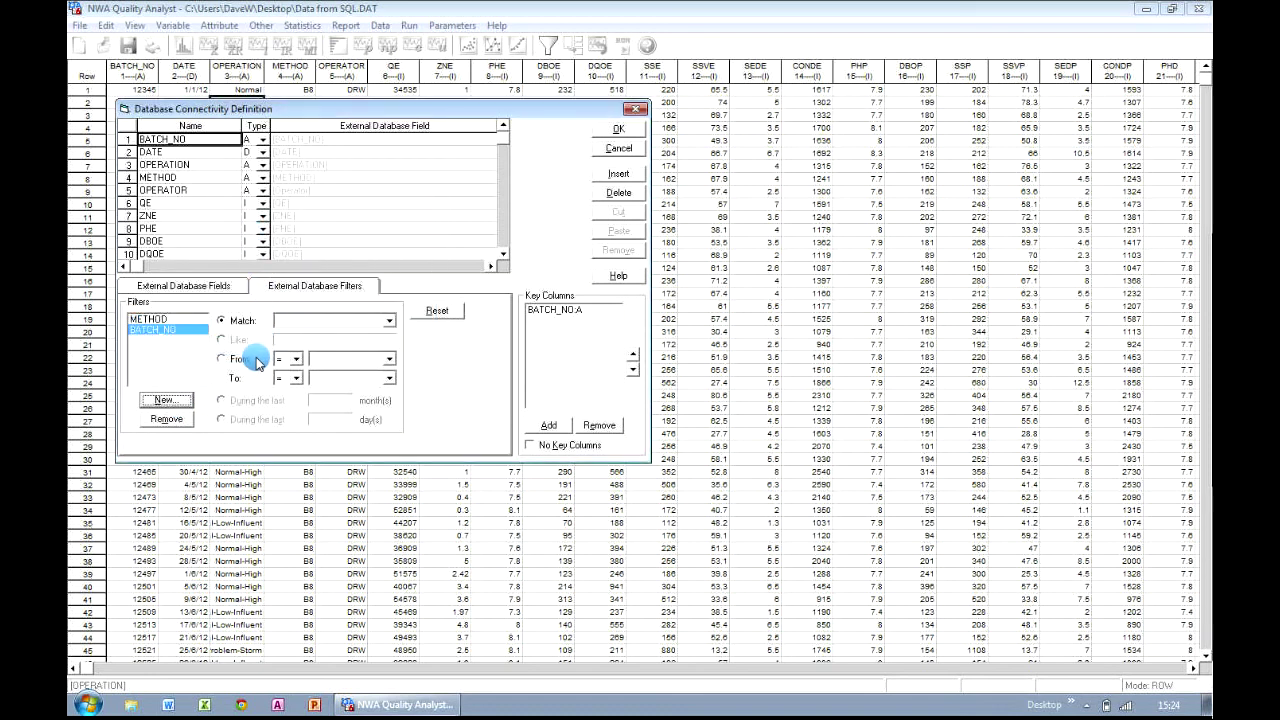
click(294, 359)
click(287, 374)
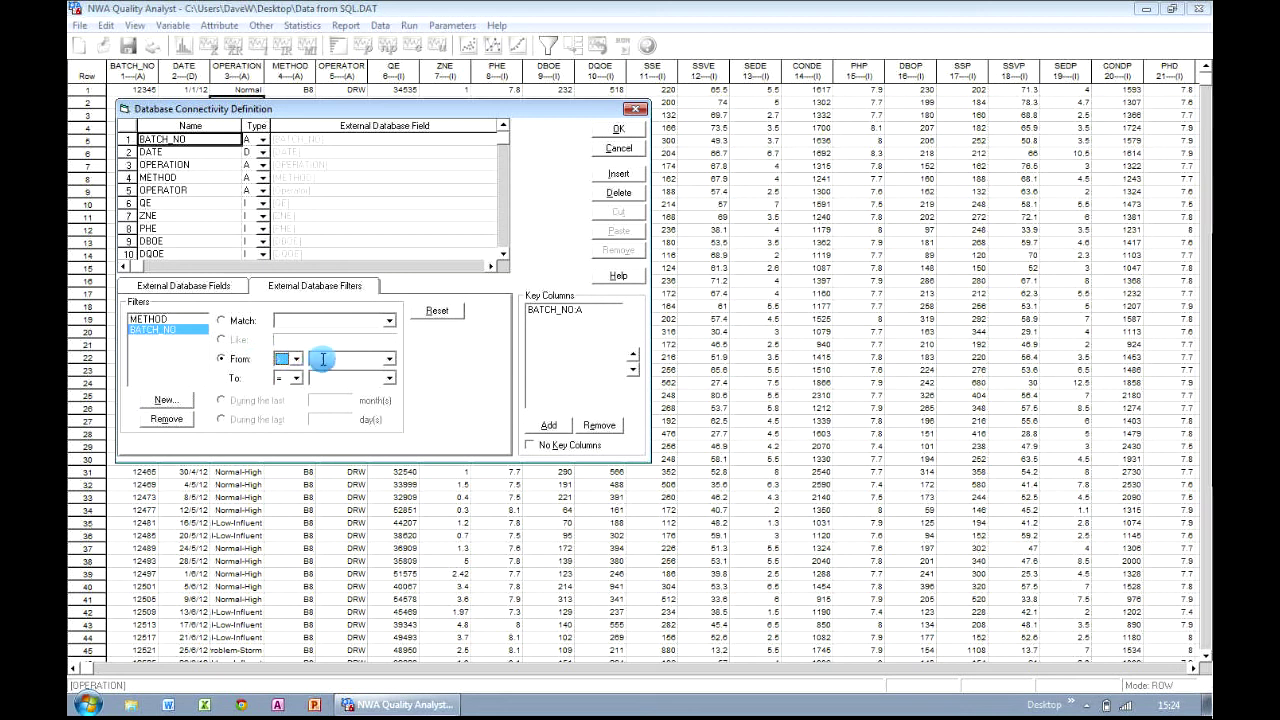
click(346, 362)
text(12)
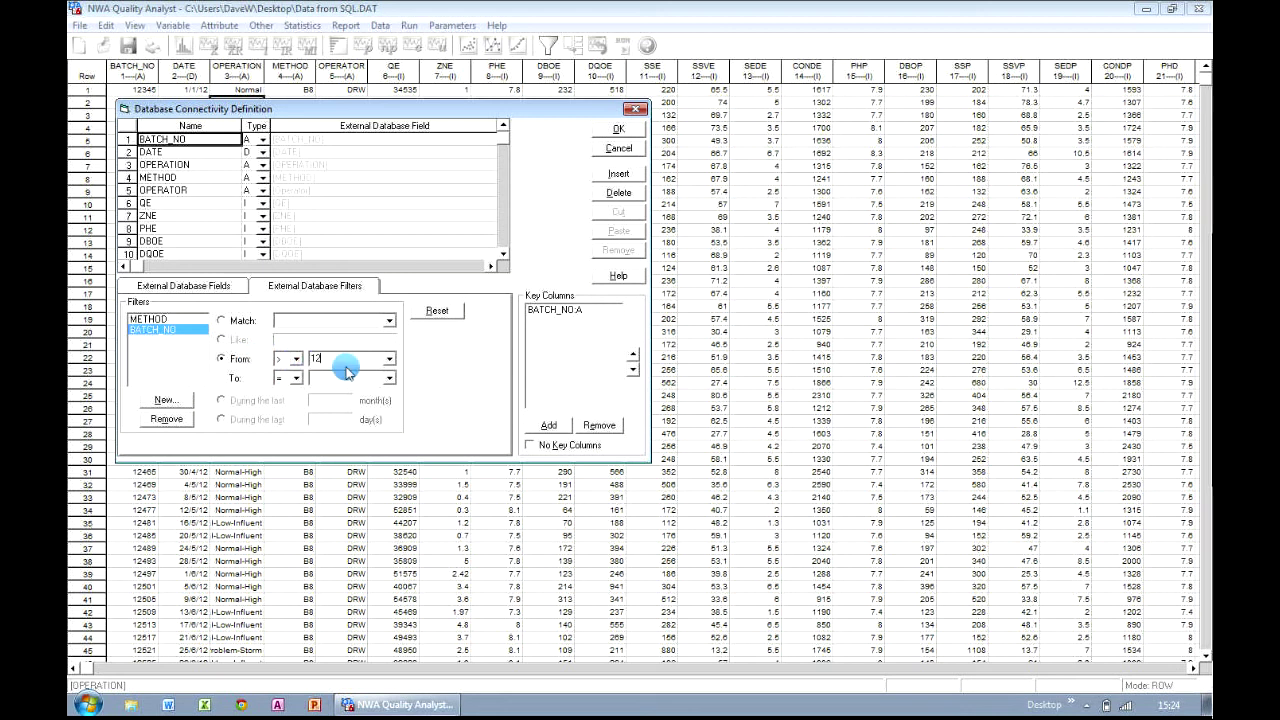
text(357)
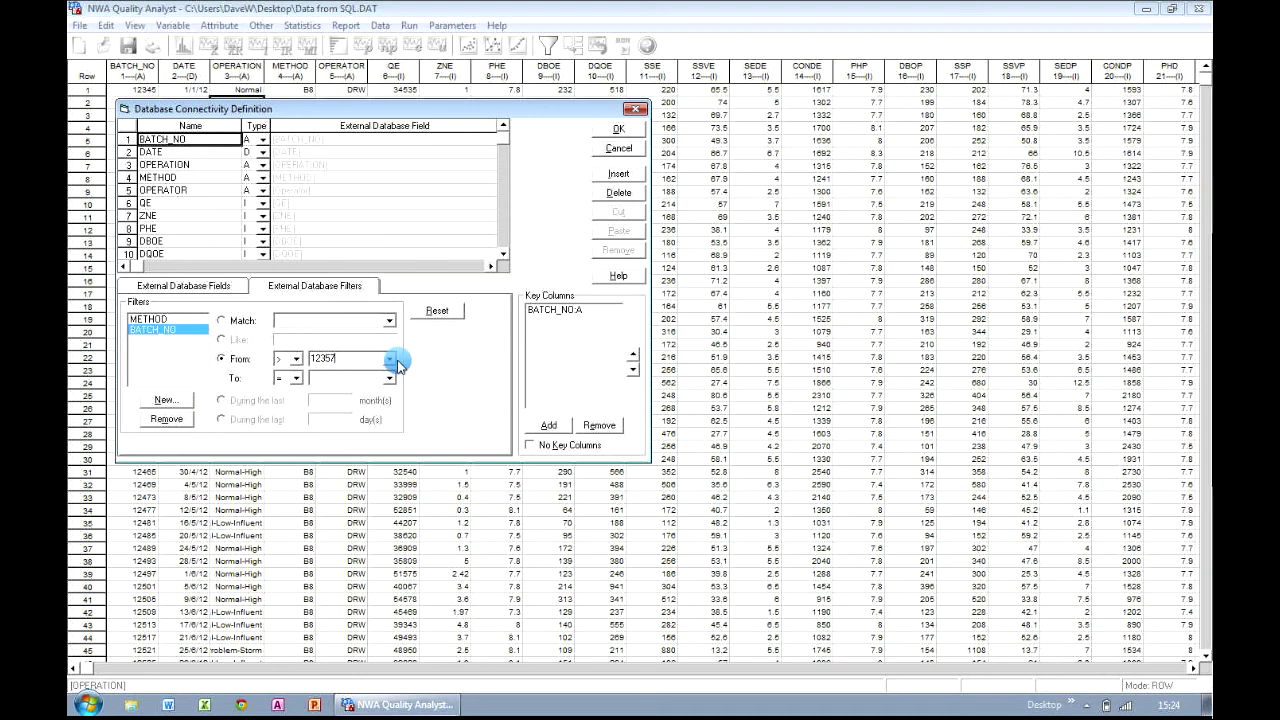
drag(284, 115, 430, 103)
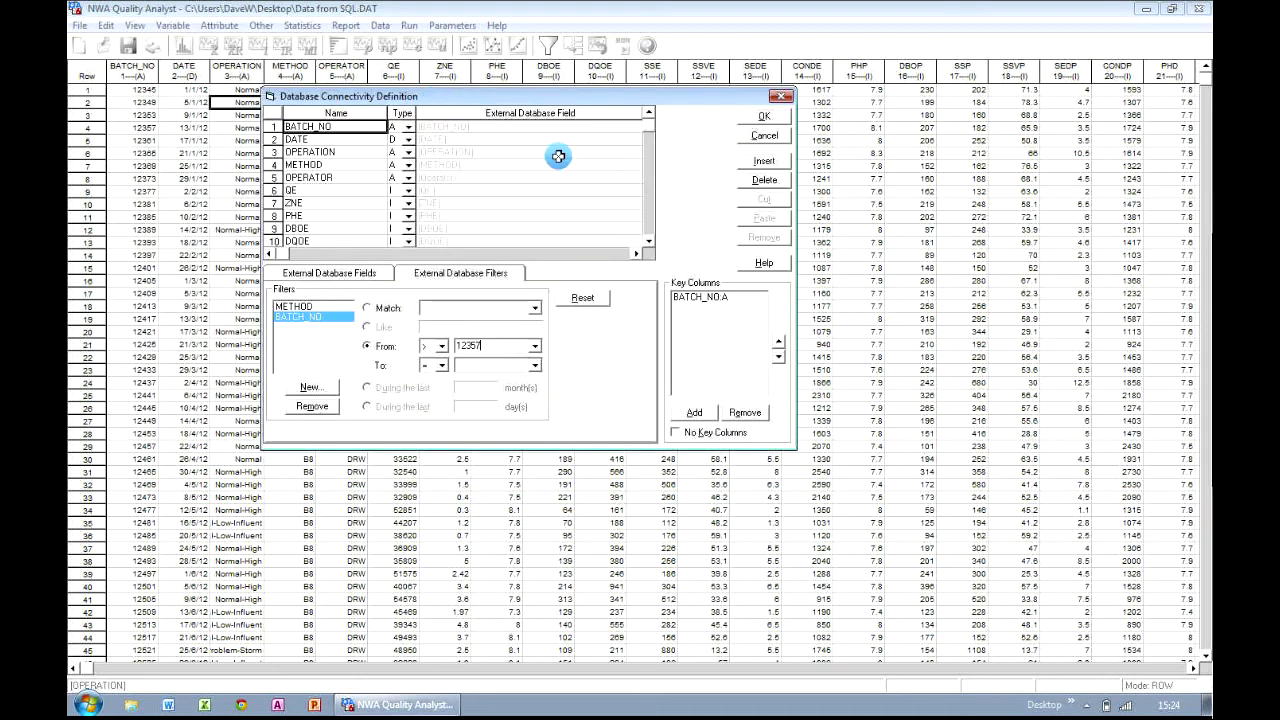
click(785, 117)
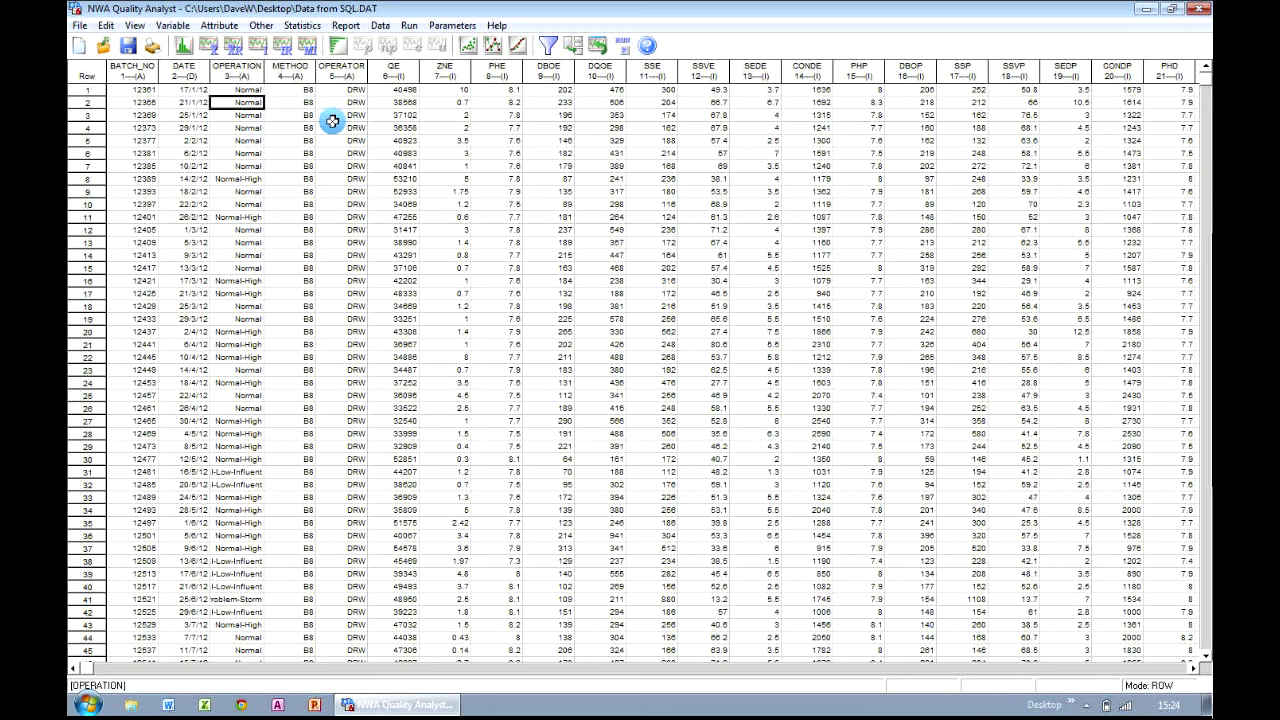
Create an individuals control chart of the filtered ZNE column, view it and close it.
click(450, 75)
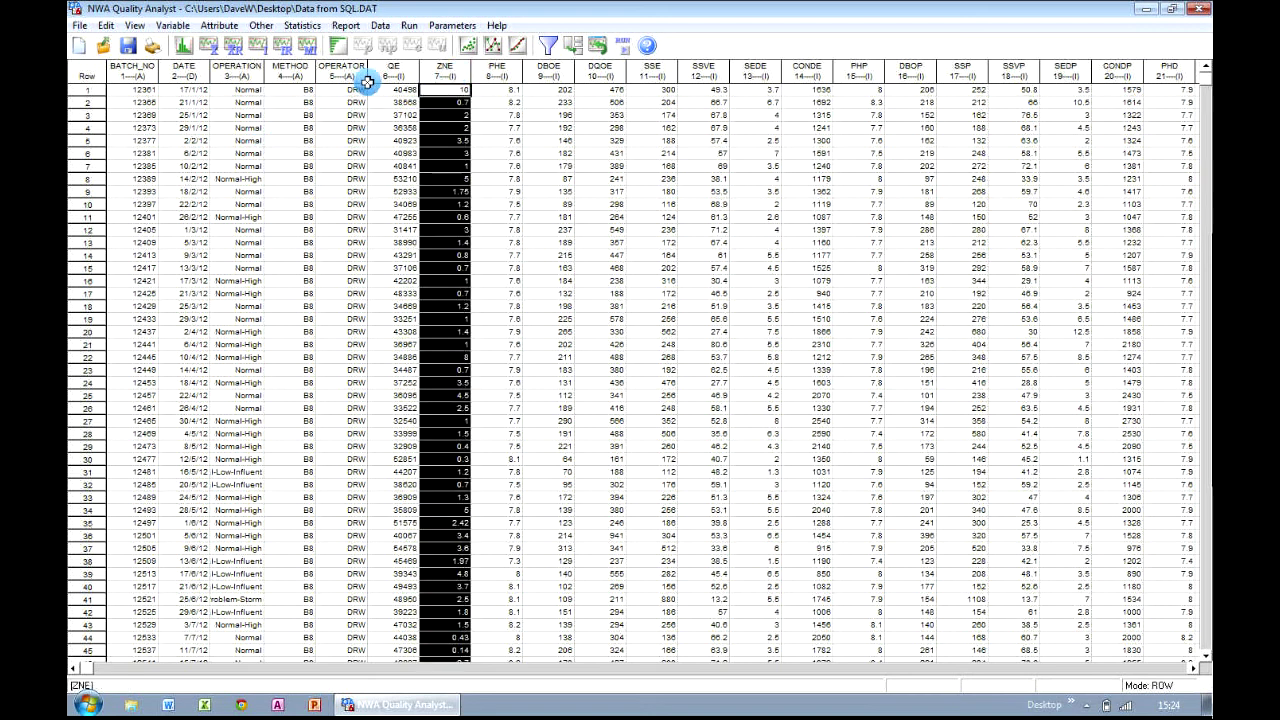
click(259, 47)
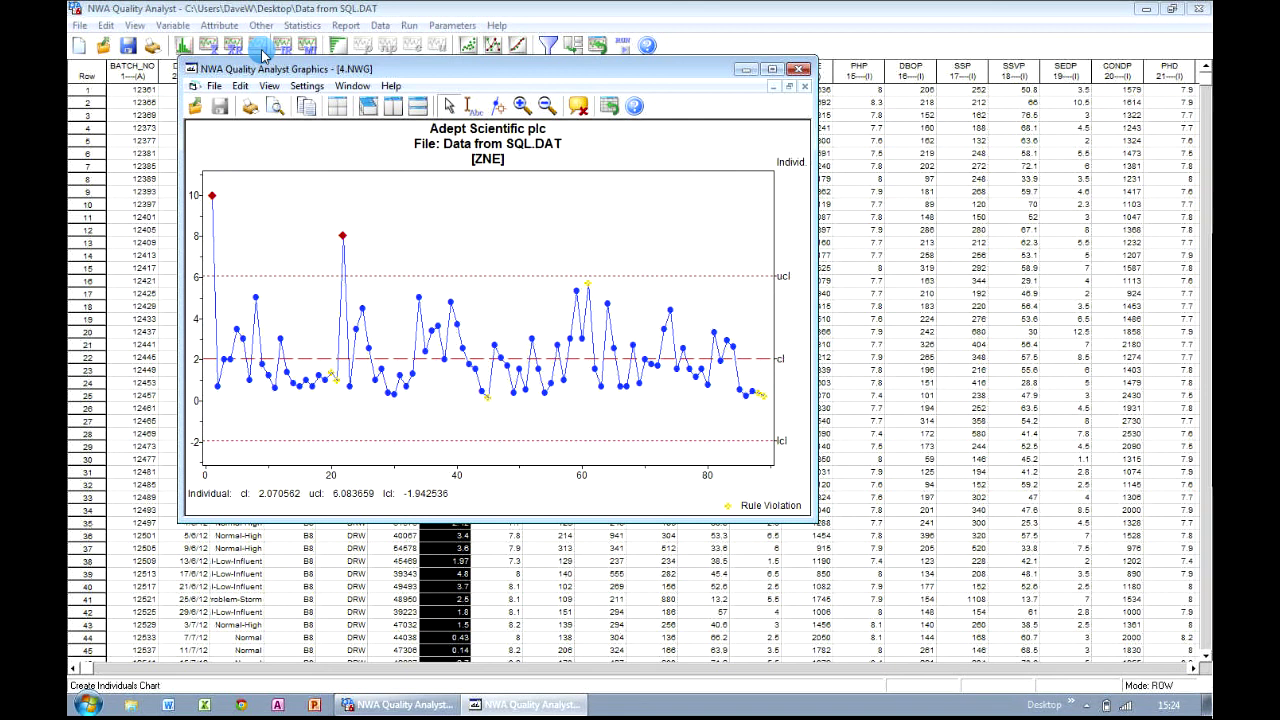
click(808, 70)
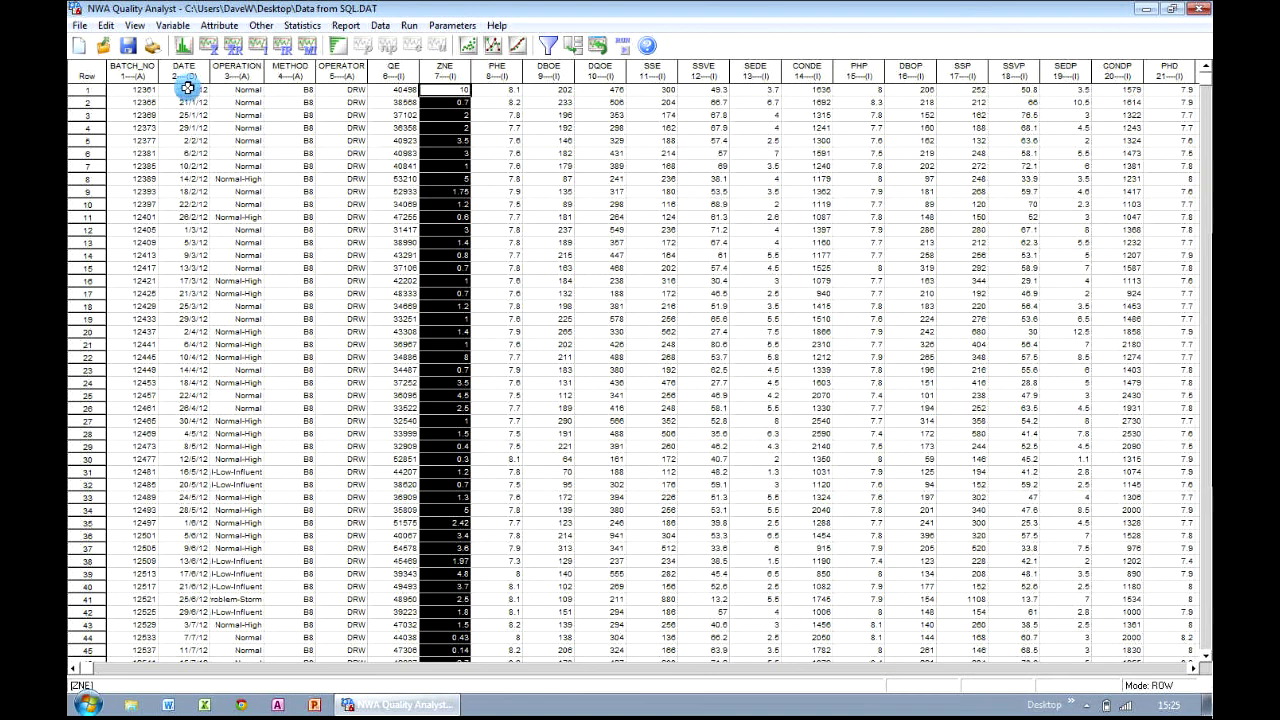
In the database connectivity definition, set the METHOD external database filter to match (Ask).
click(105, 25)
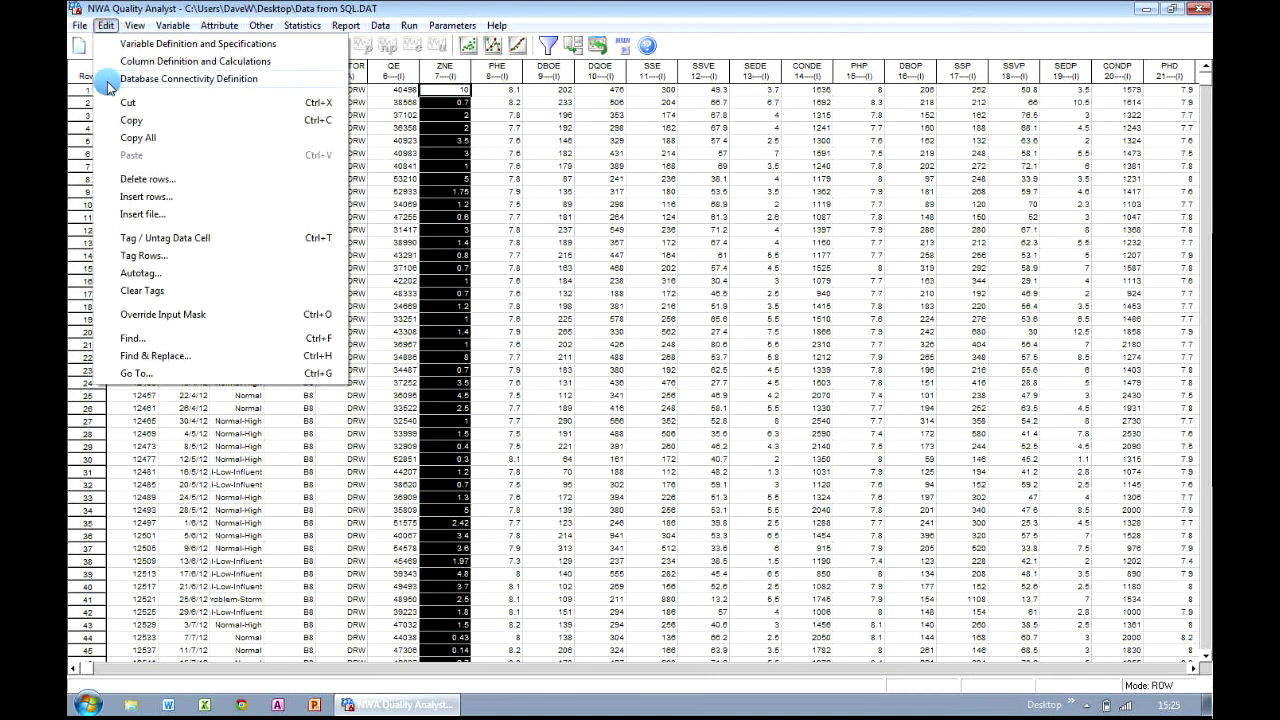
click(106, 82)
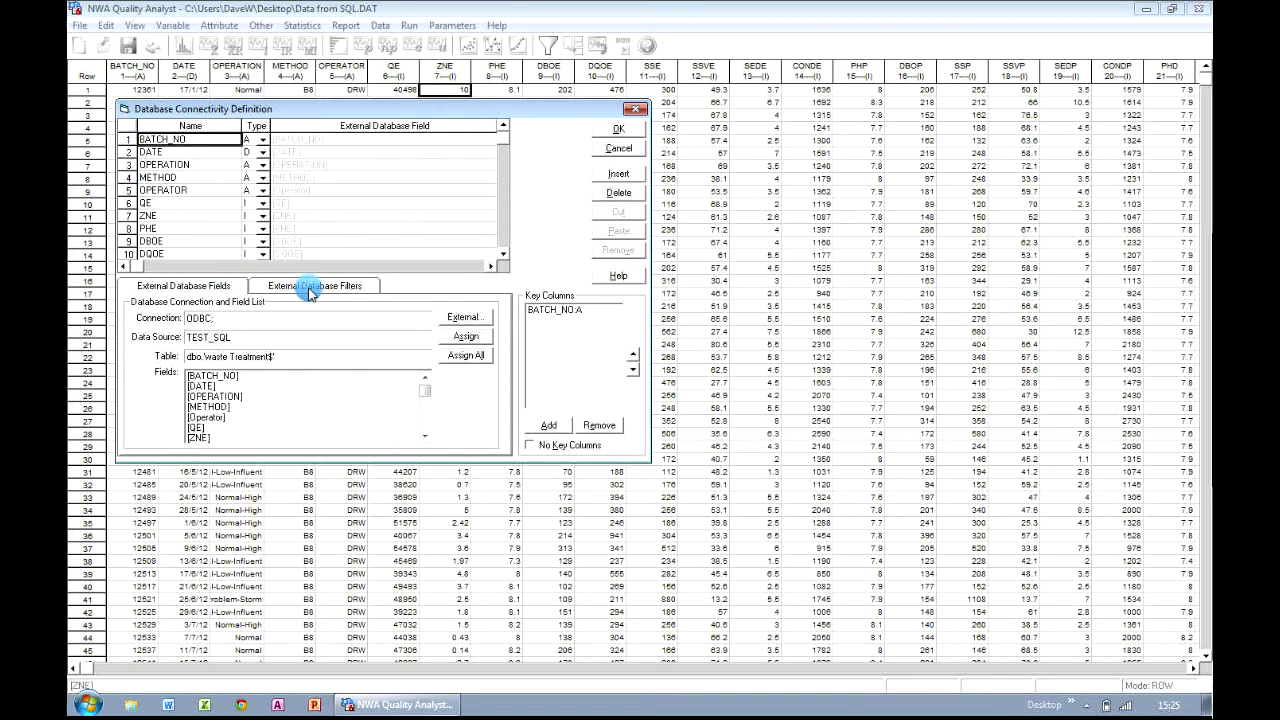
click(372, 290)
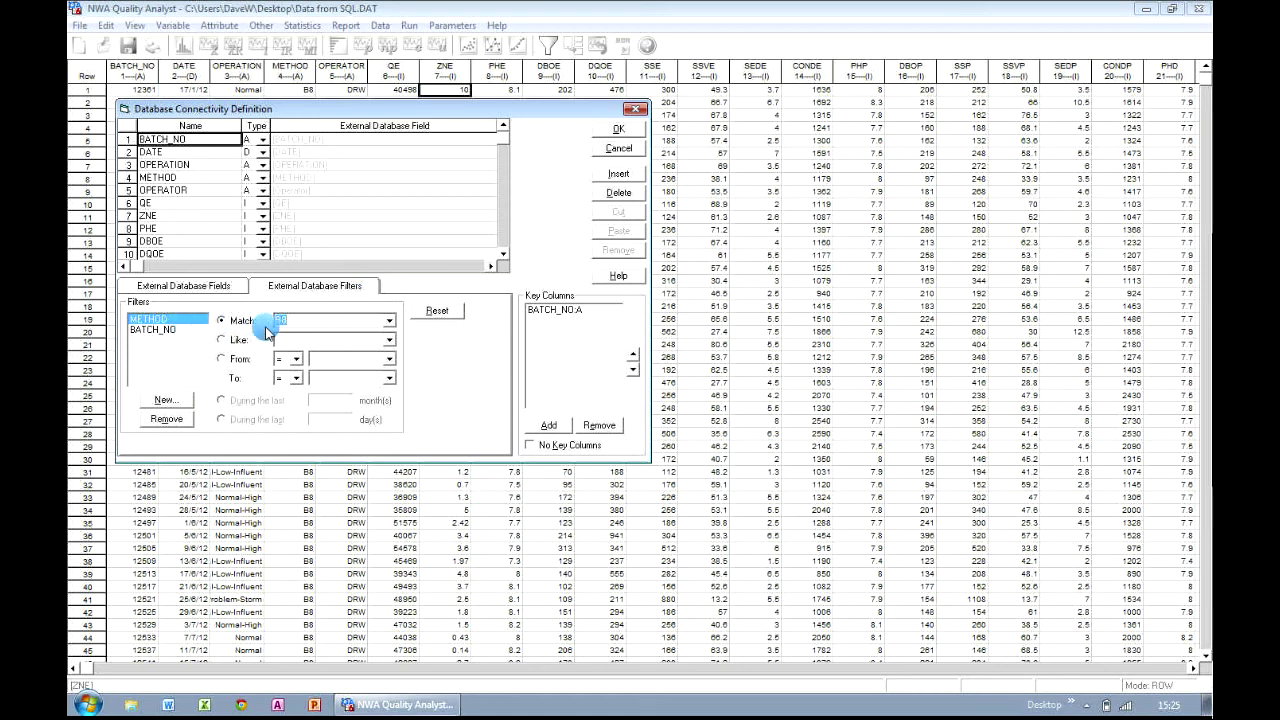
click(163, 331)
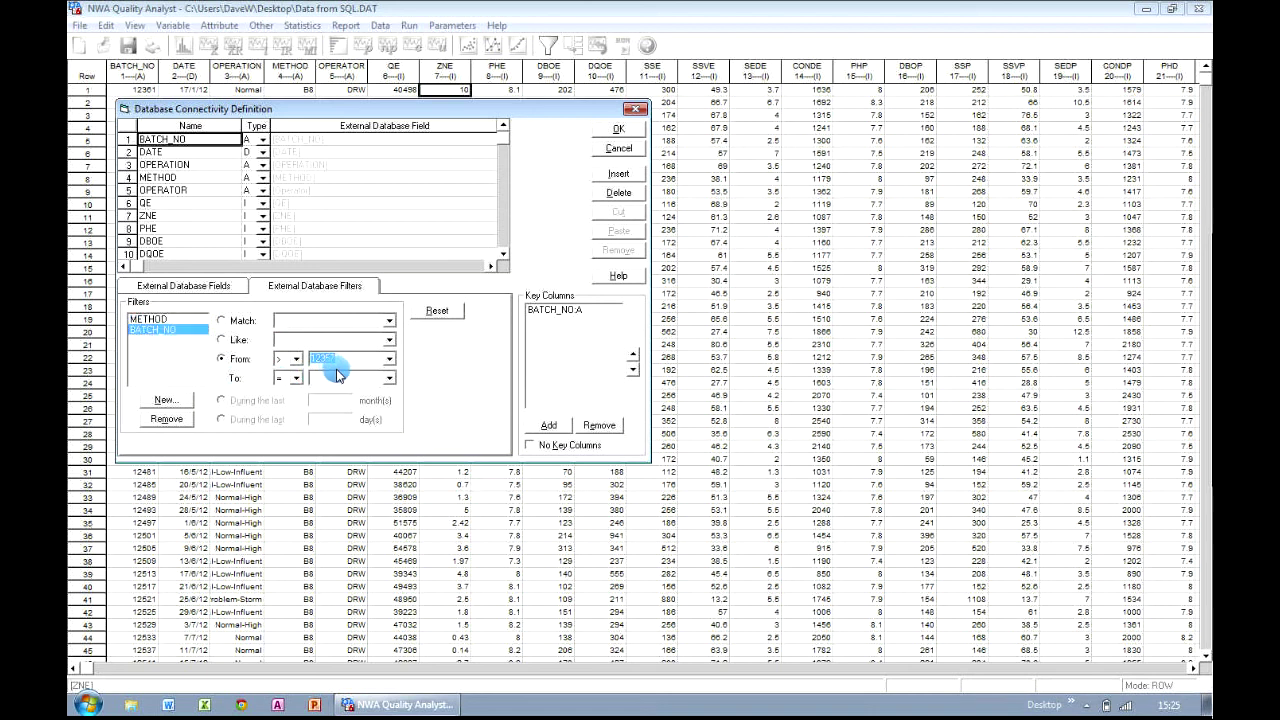
click(183, 320)
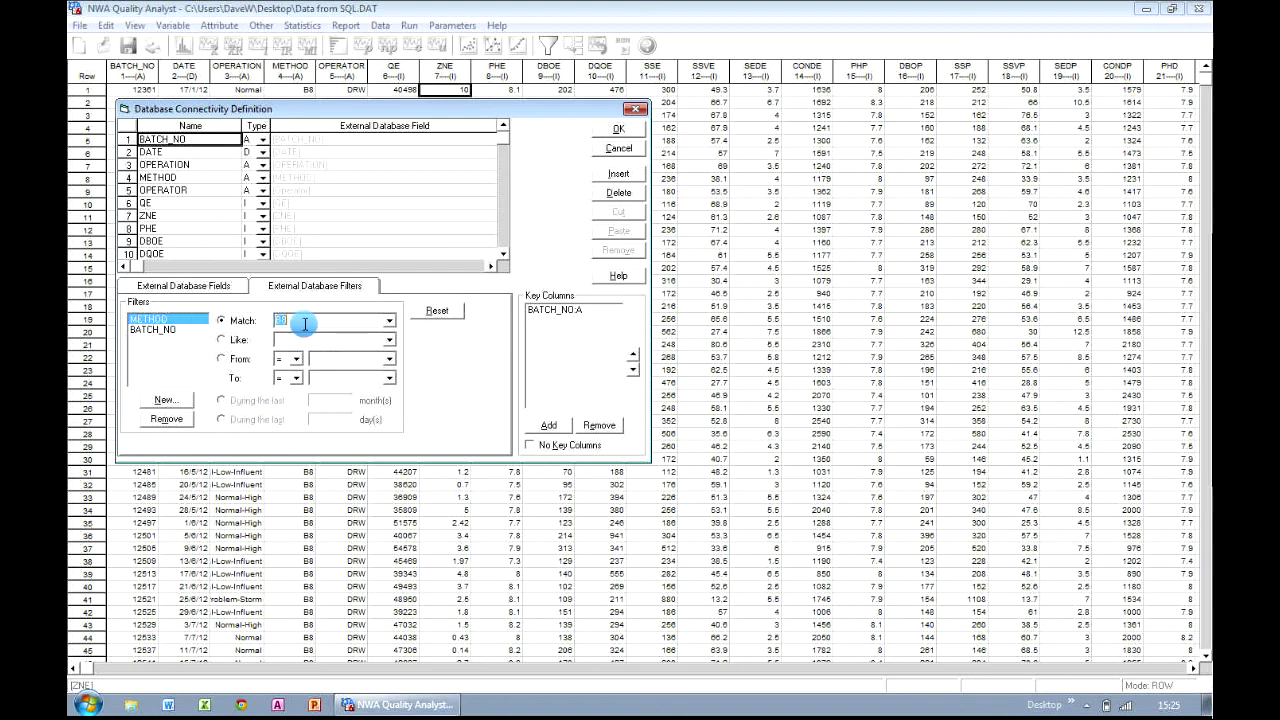
click(391, 322)
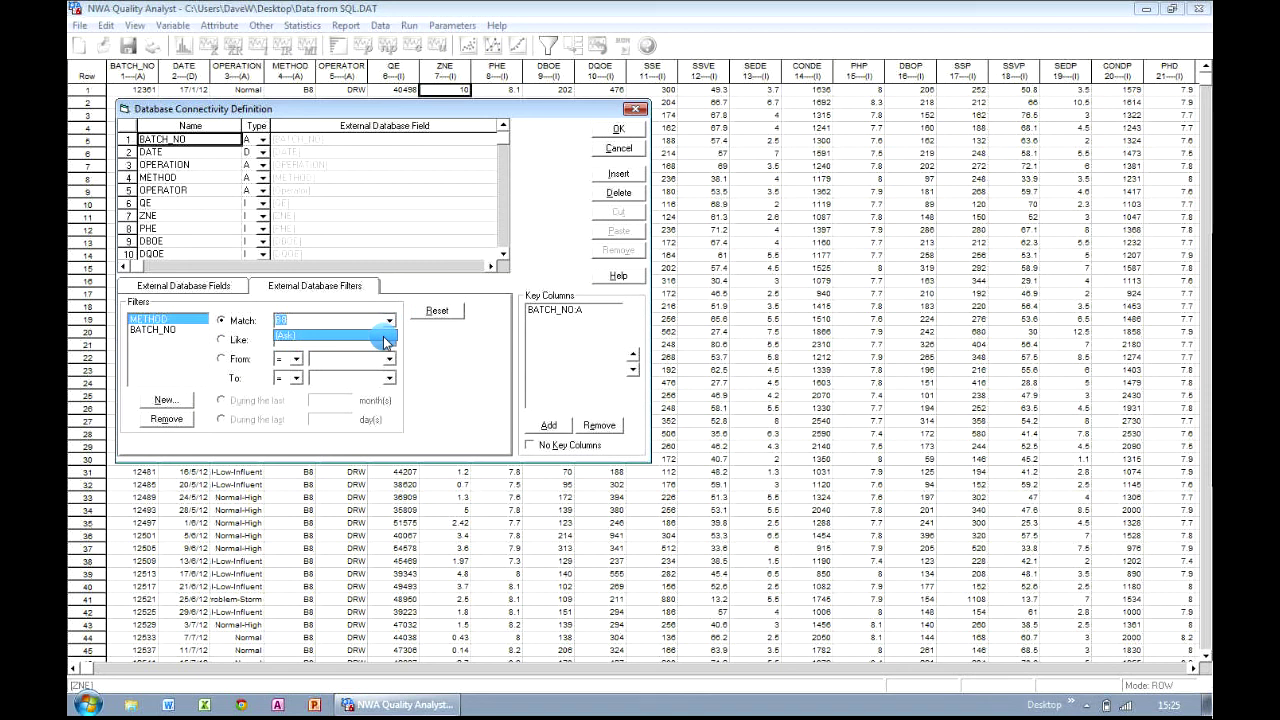
click(386, 336)
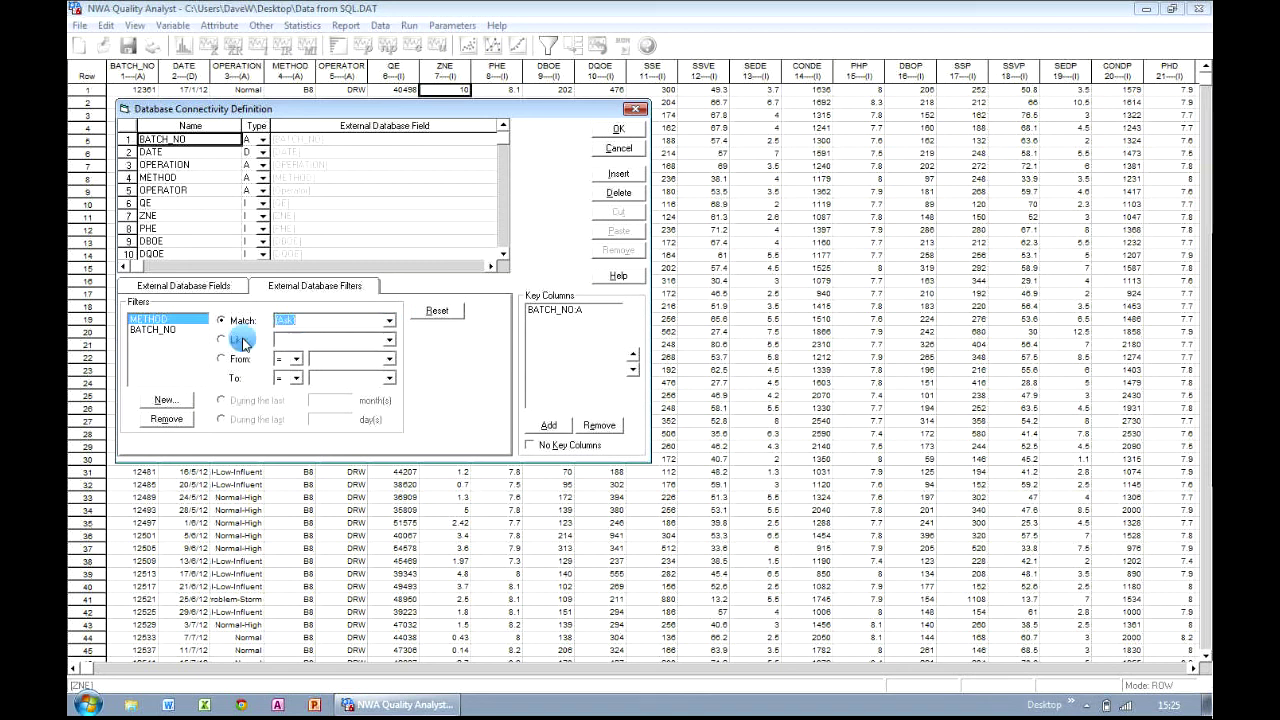
Set the BATCH_NO external database filter's greater-than From value to (Ask) and accept the connectivity definition.
click(170, 330)
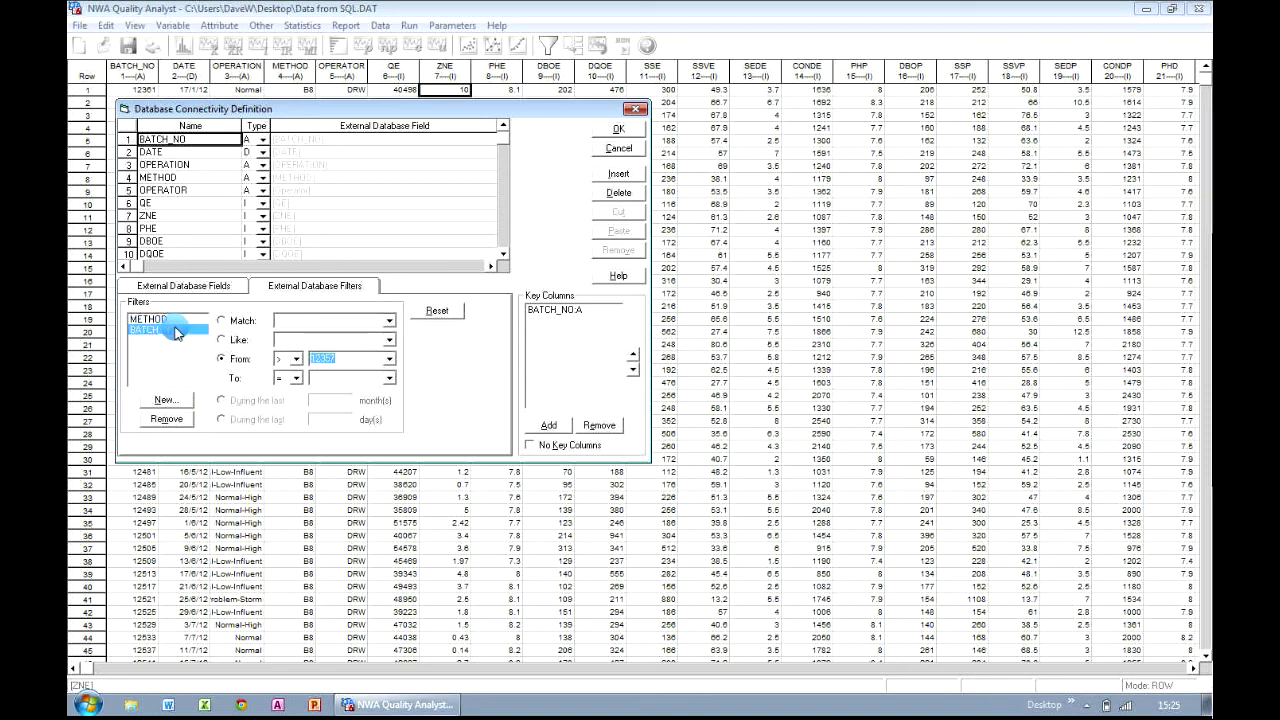
click(390, 359)
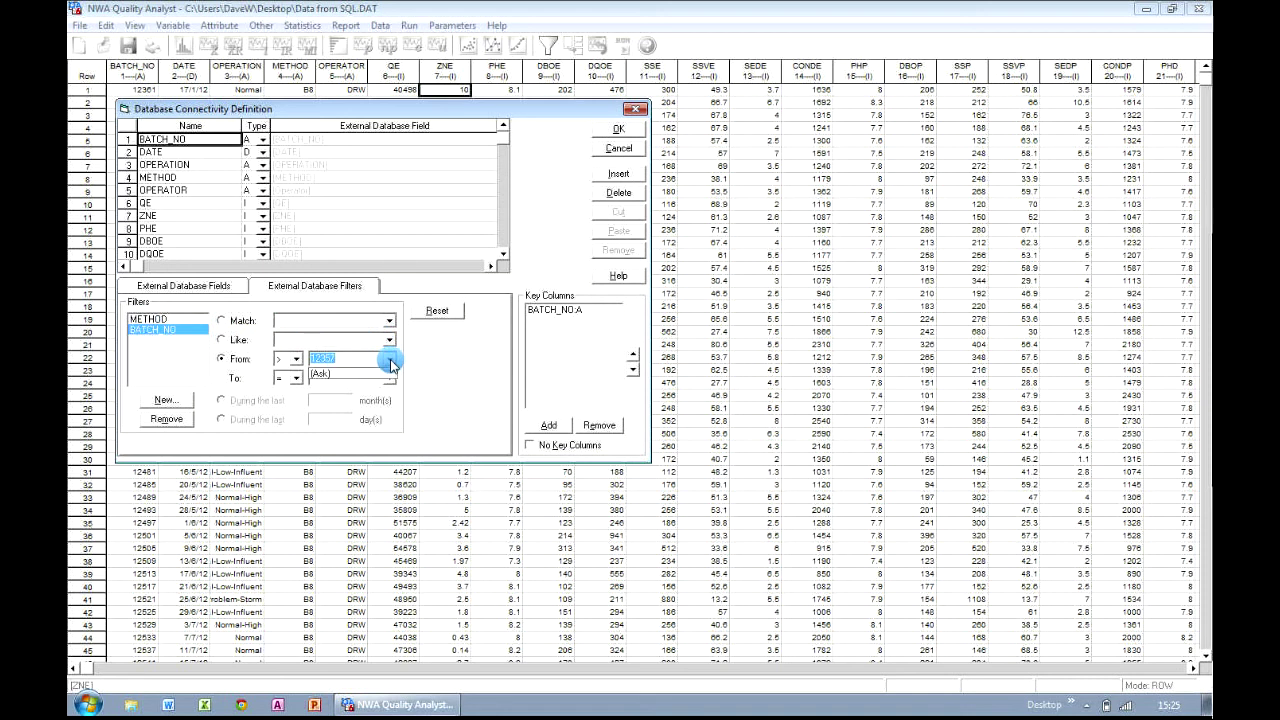
click(387, 374)
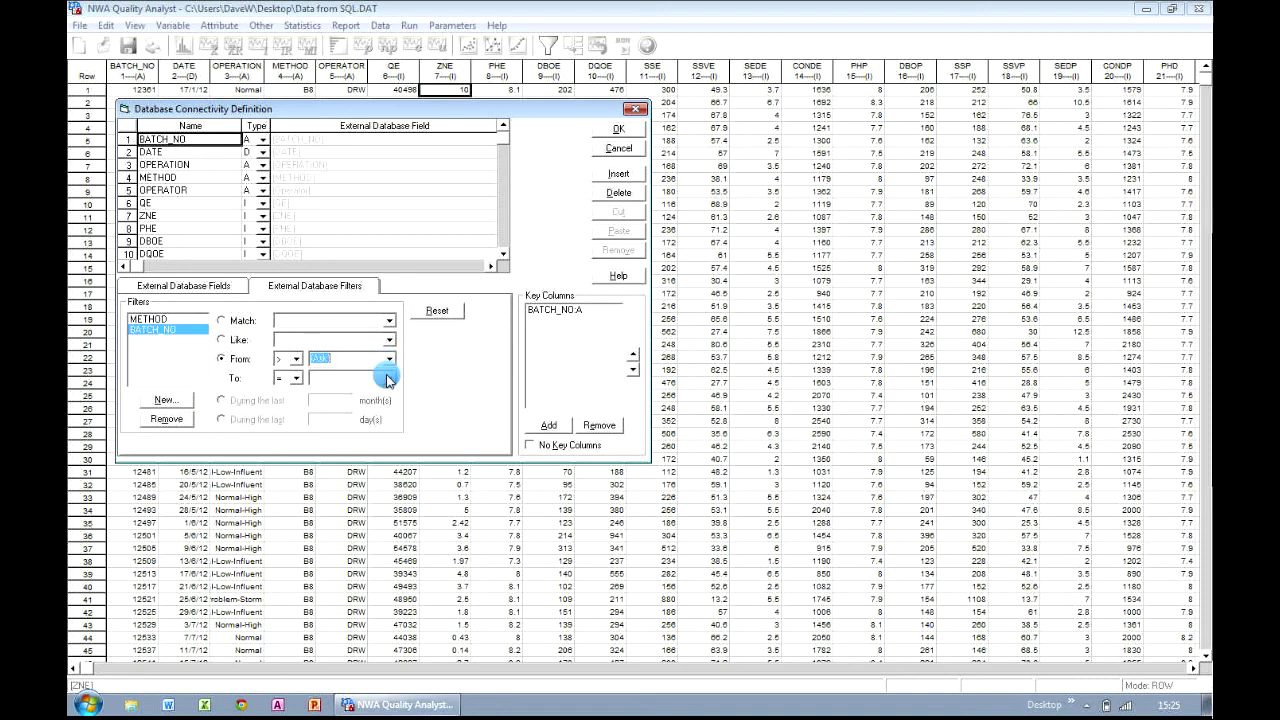
click(633, 131)
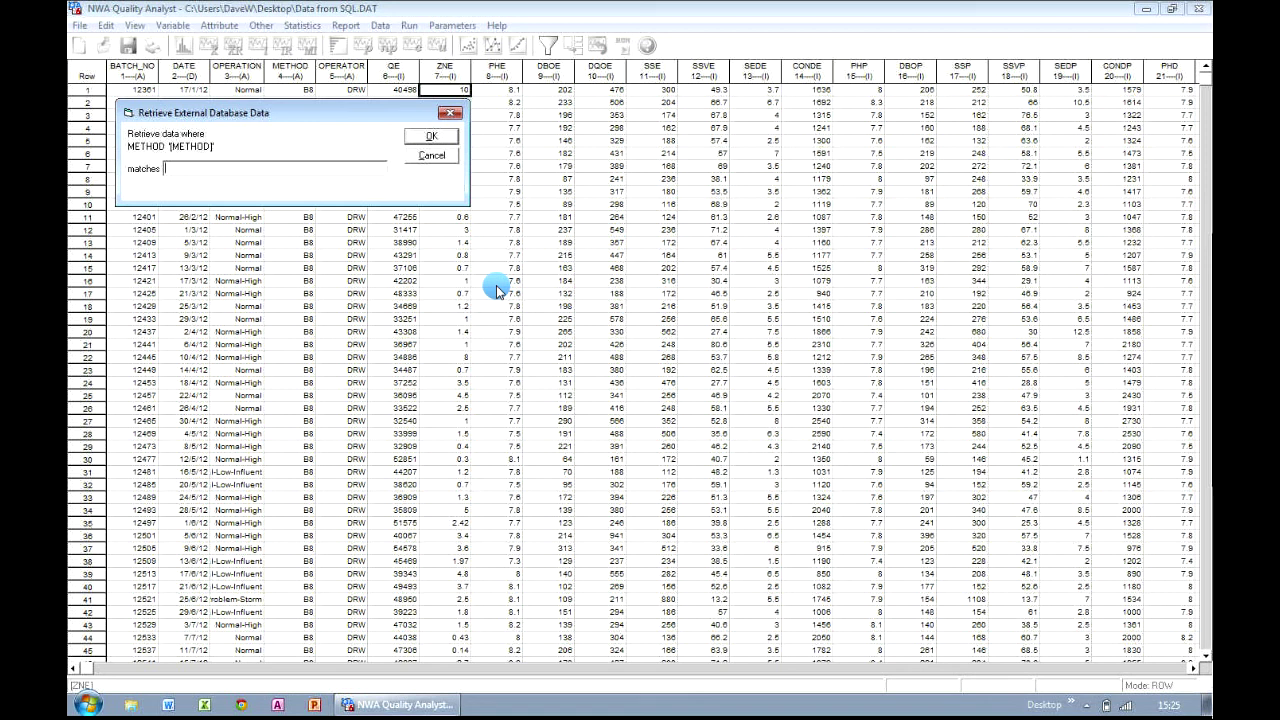
Retrieve the external data where METHOD matches B10 and BATCH_NO is greater than 12378.
text(B10)
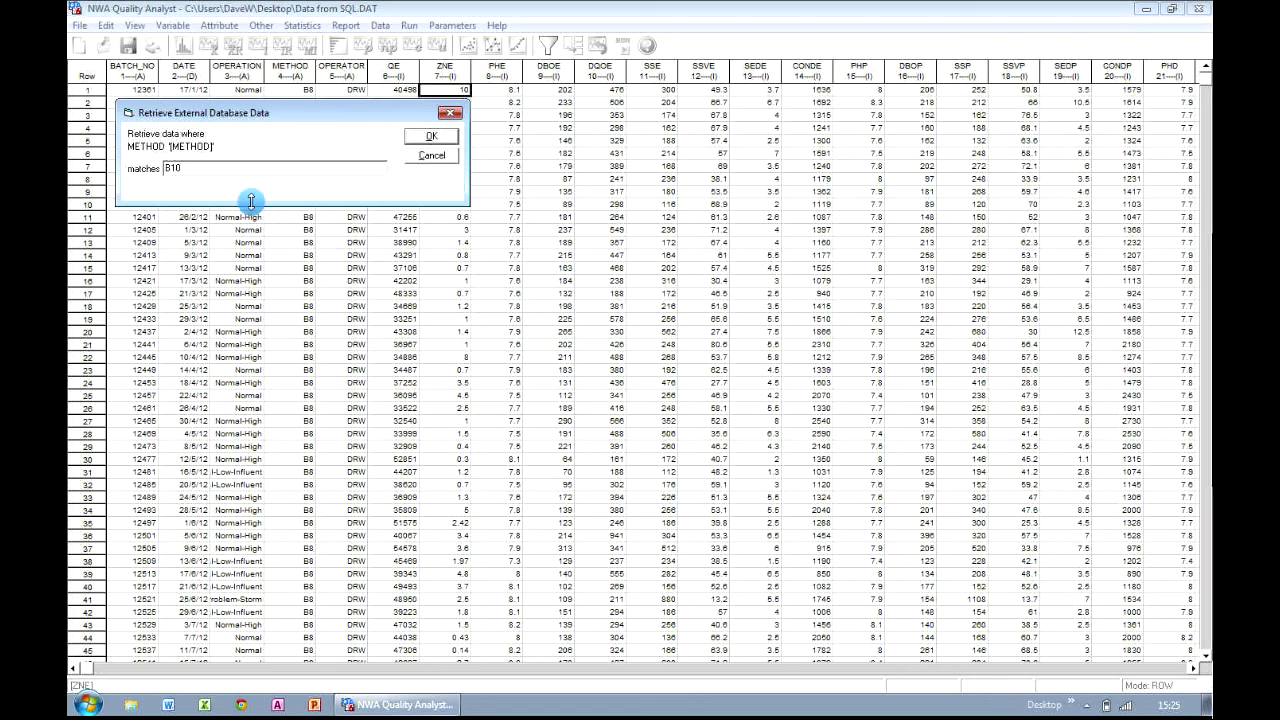
click(440, 140)
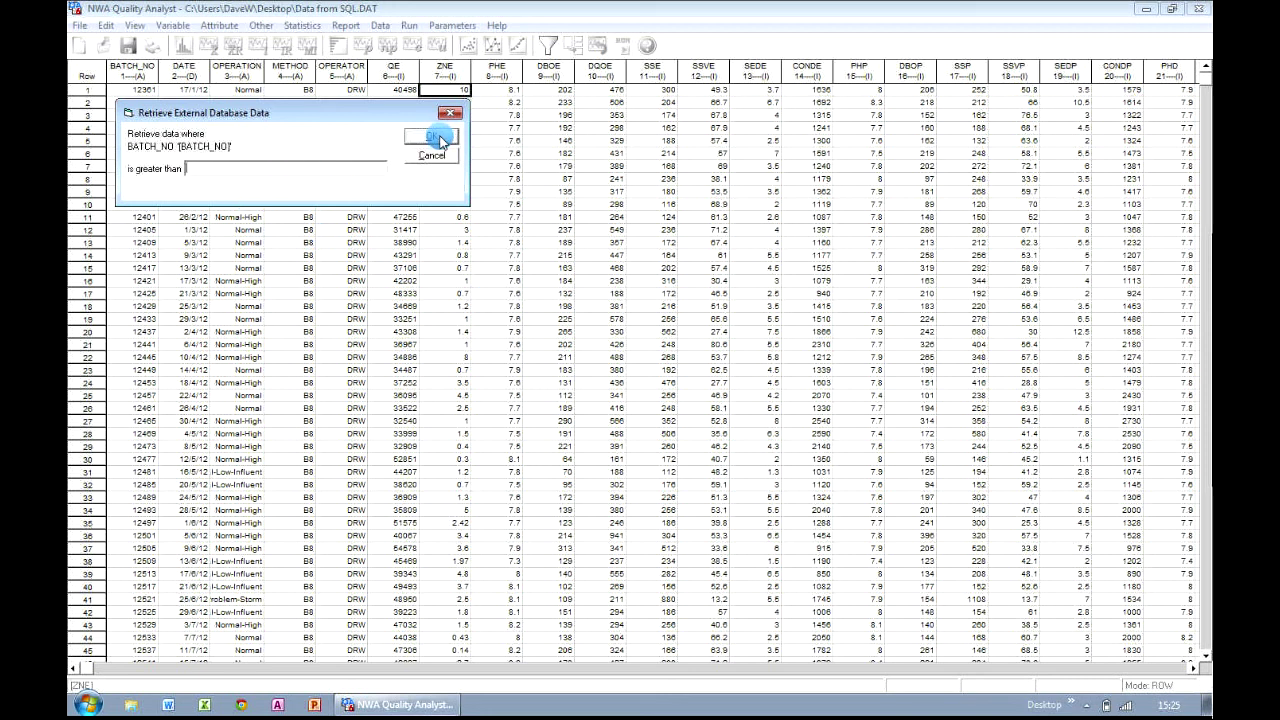
text(12378)
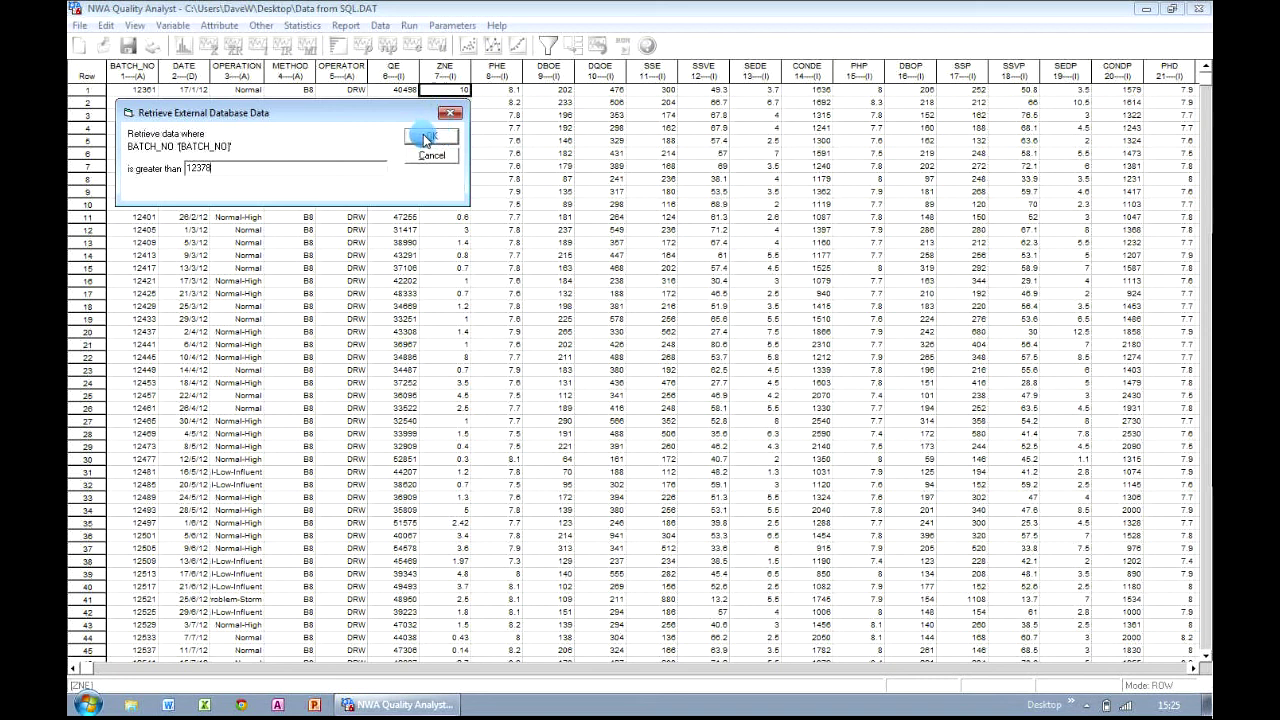
click(423, 134)
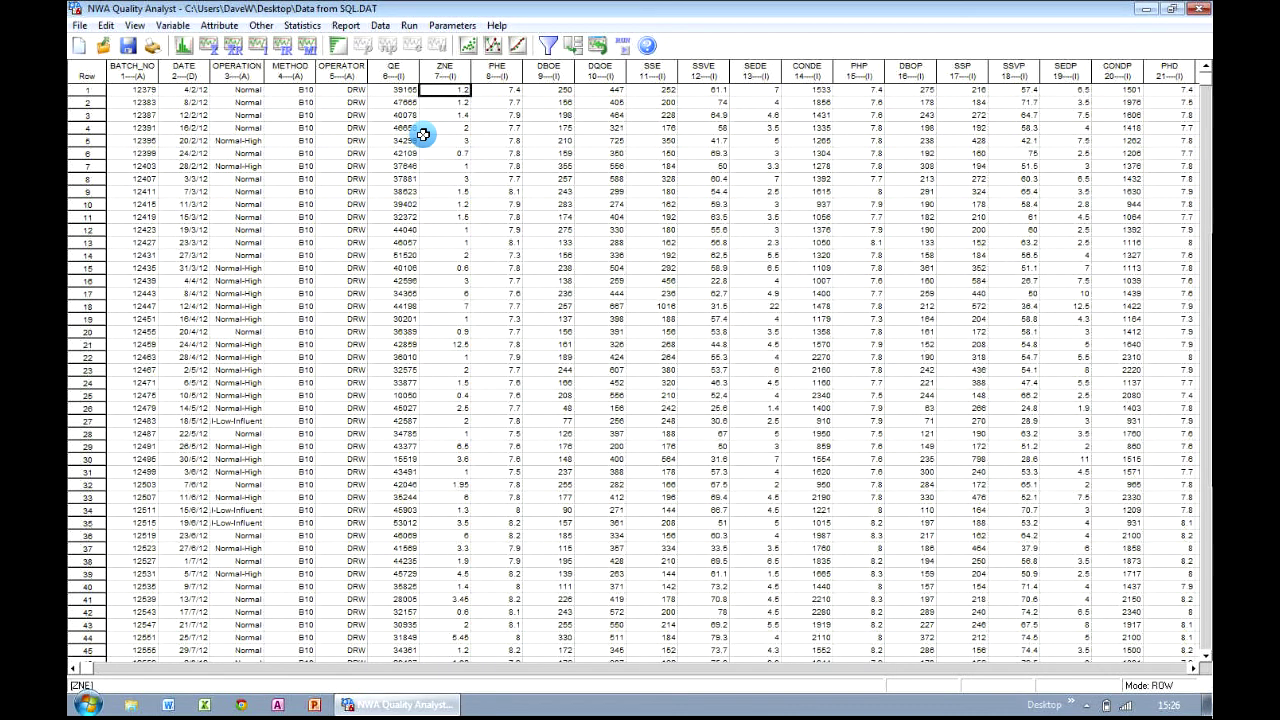
Create a process capability histogram of the ZNE column with the proposed filter comment as an additional title line, view it and close it.
click(446, 73)
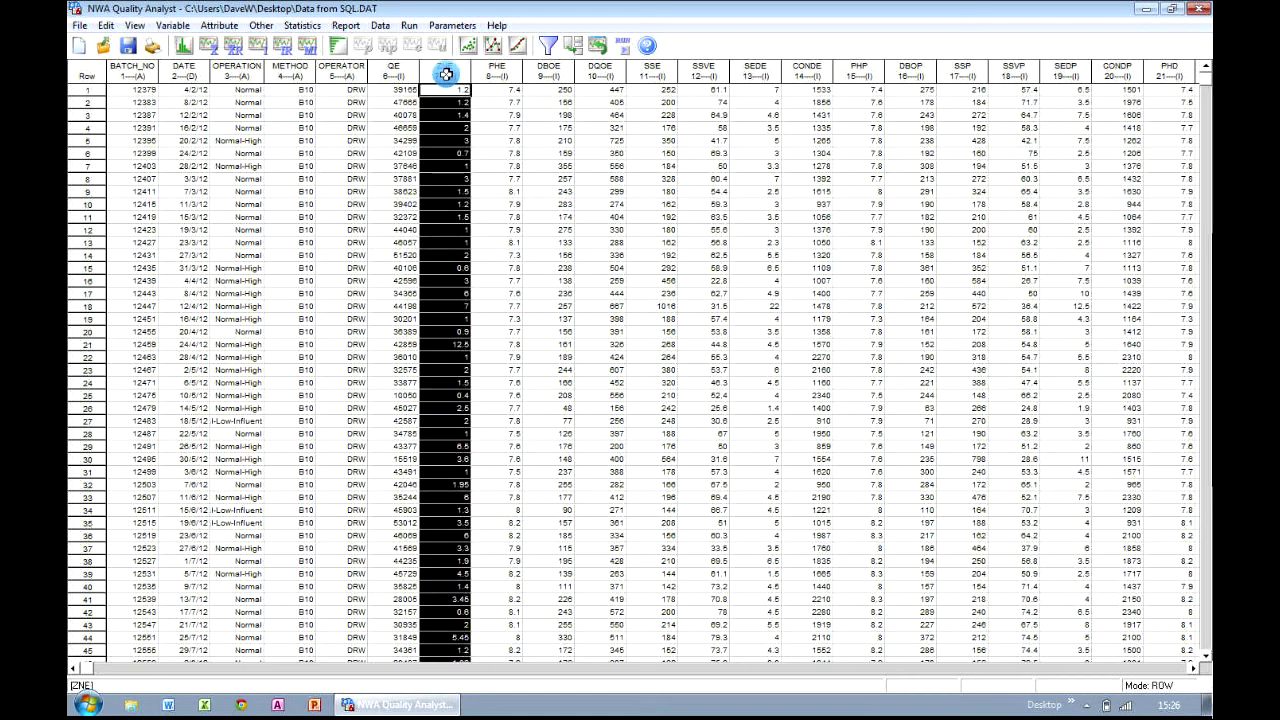
click(183, 45)
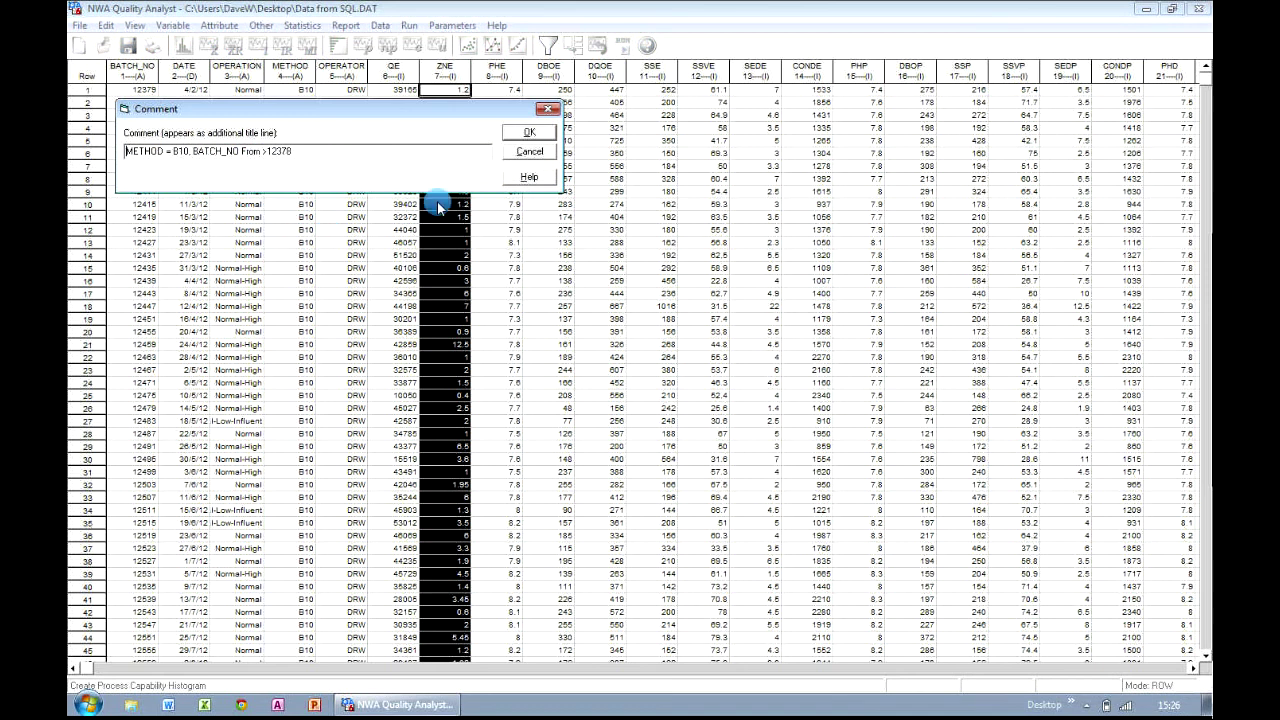
click(531, 133)
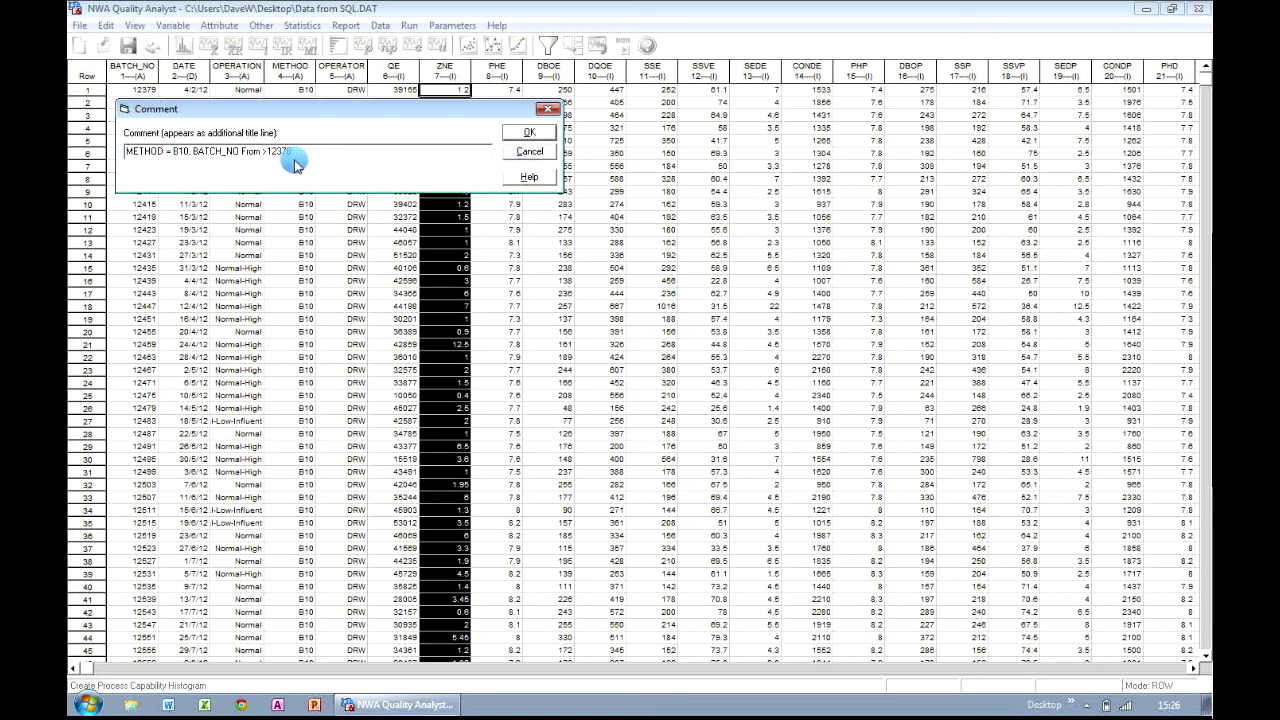
click(540, 134)
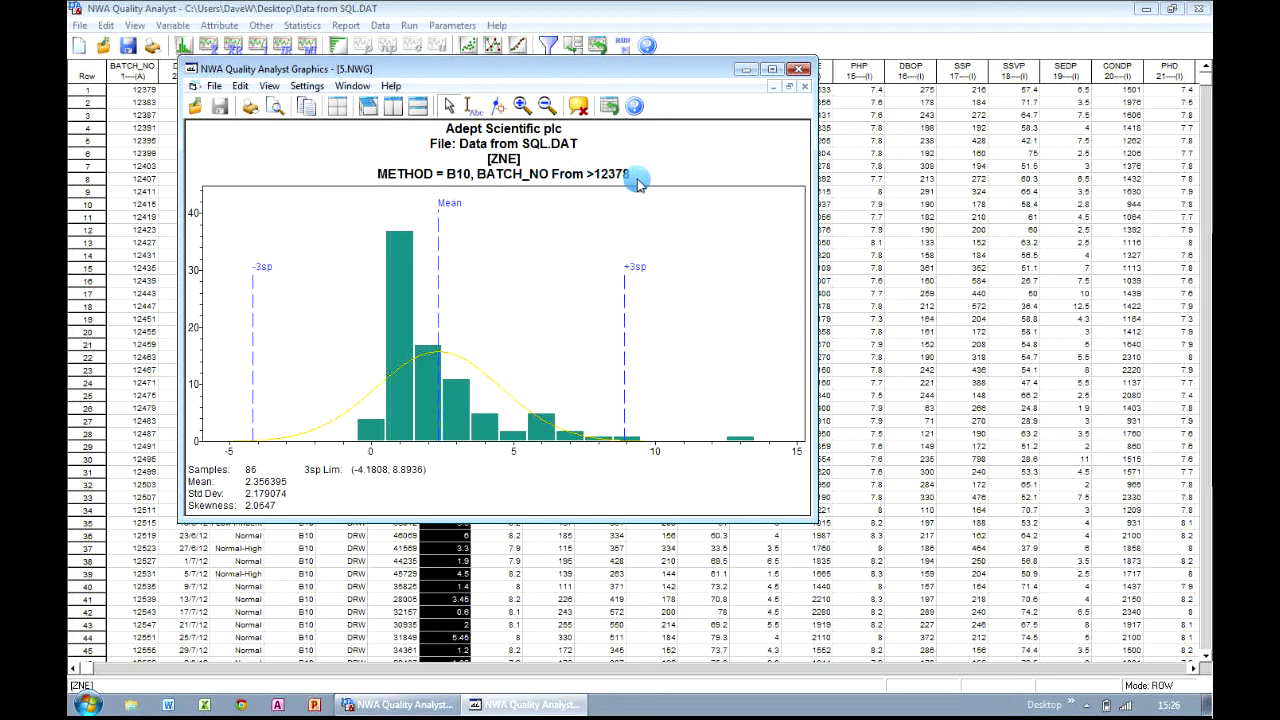
click(796, 70)
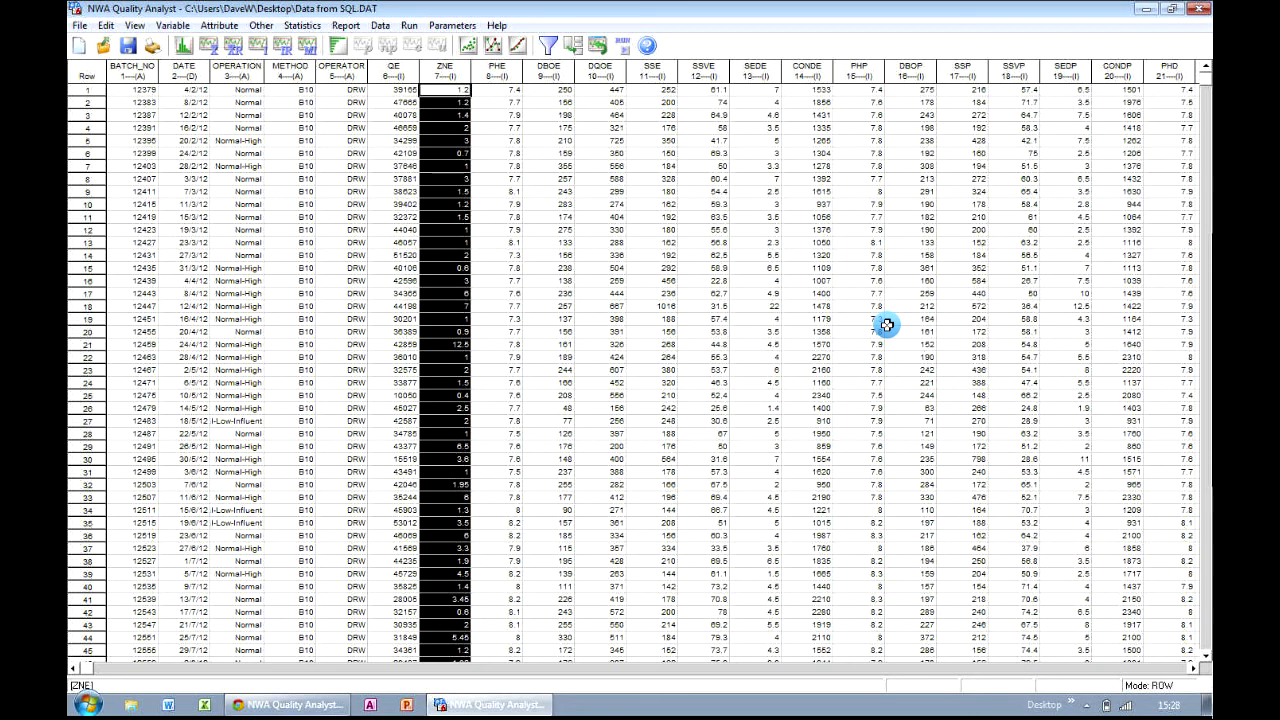
Switch to the NWA Quality Analyst product page in Chrome and follow the Download a Demo link.
click(328, 708)
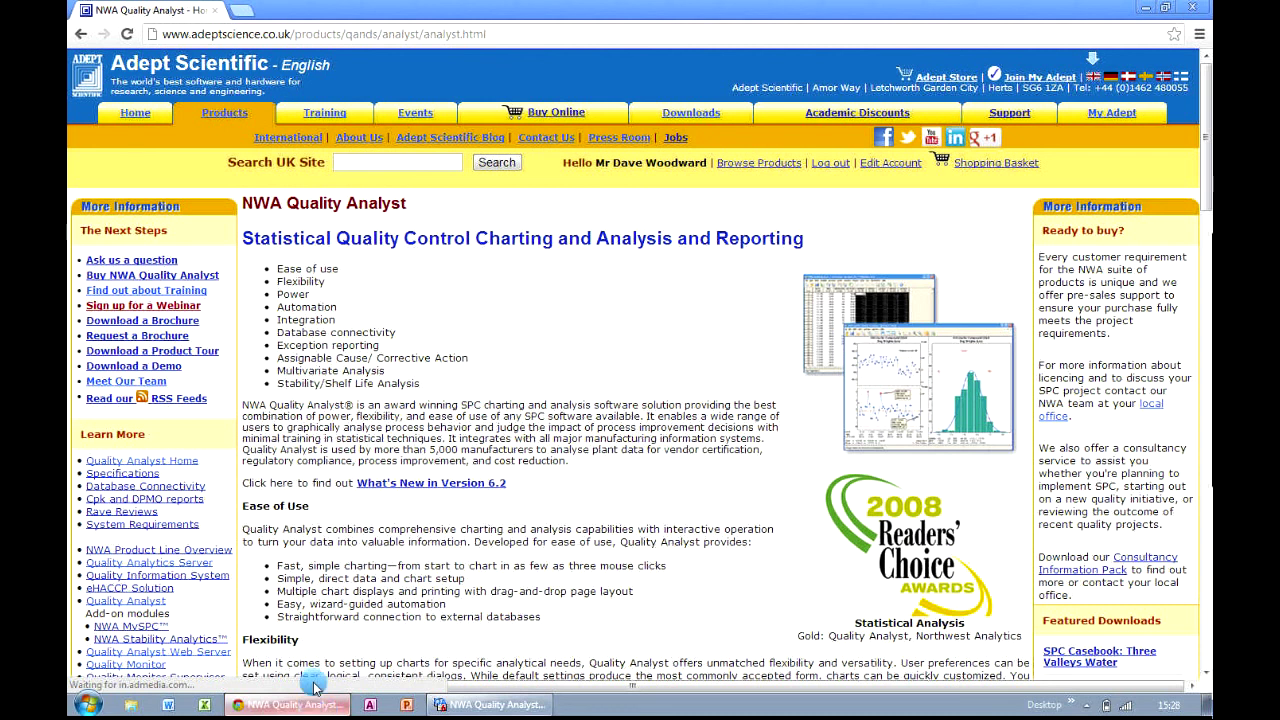
click(170, 367)
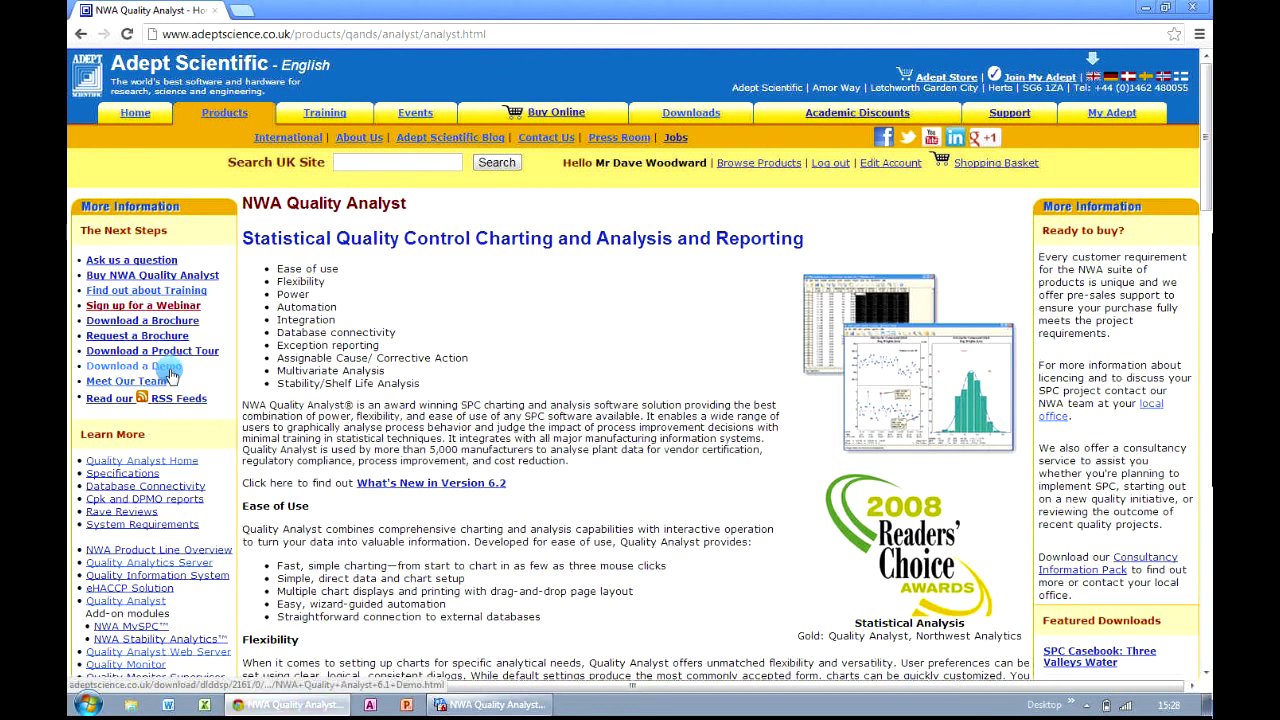